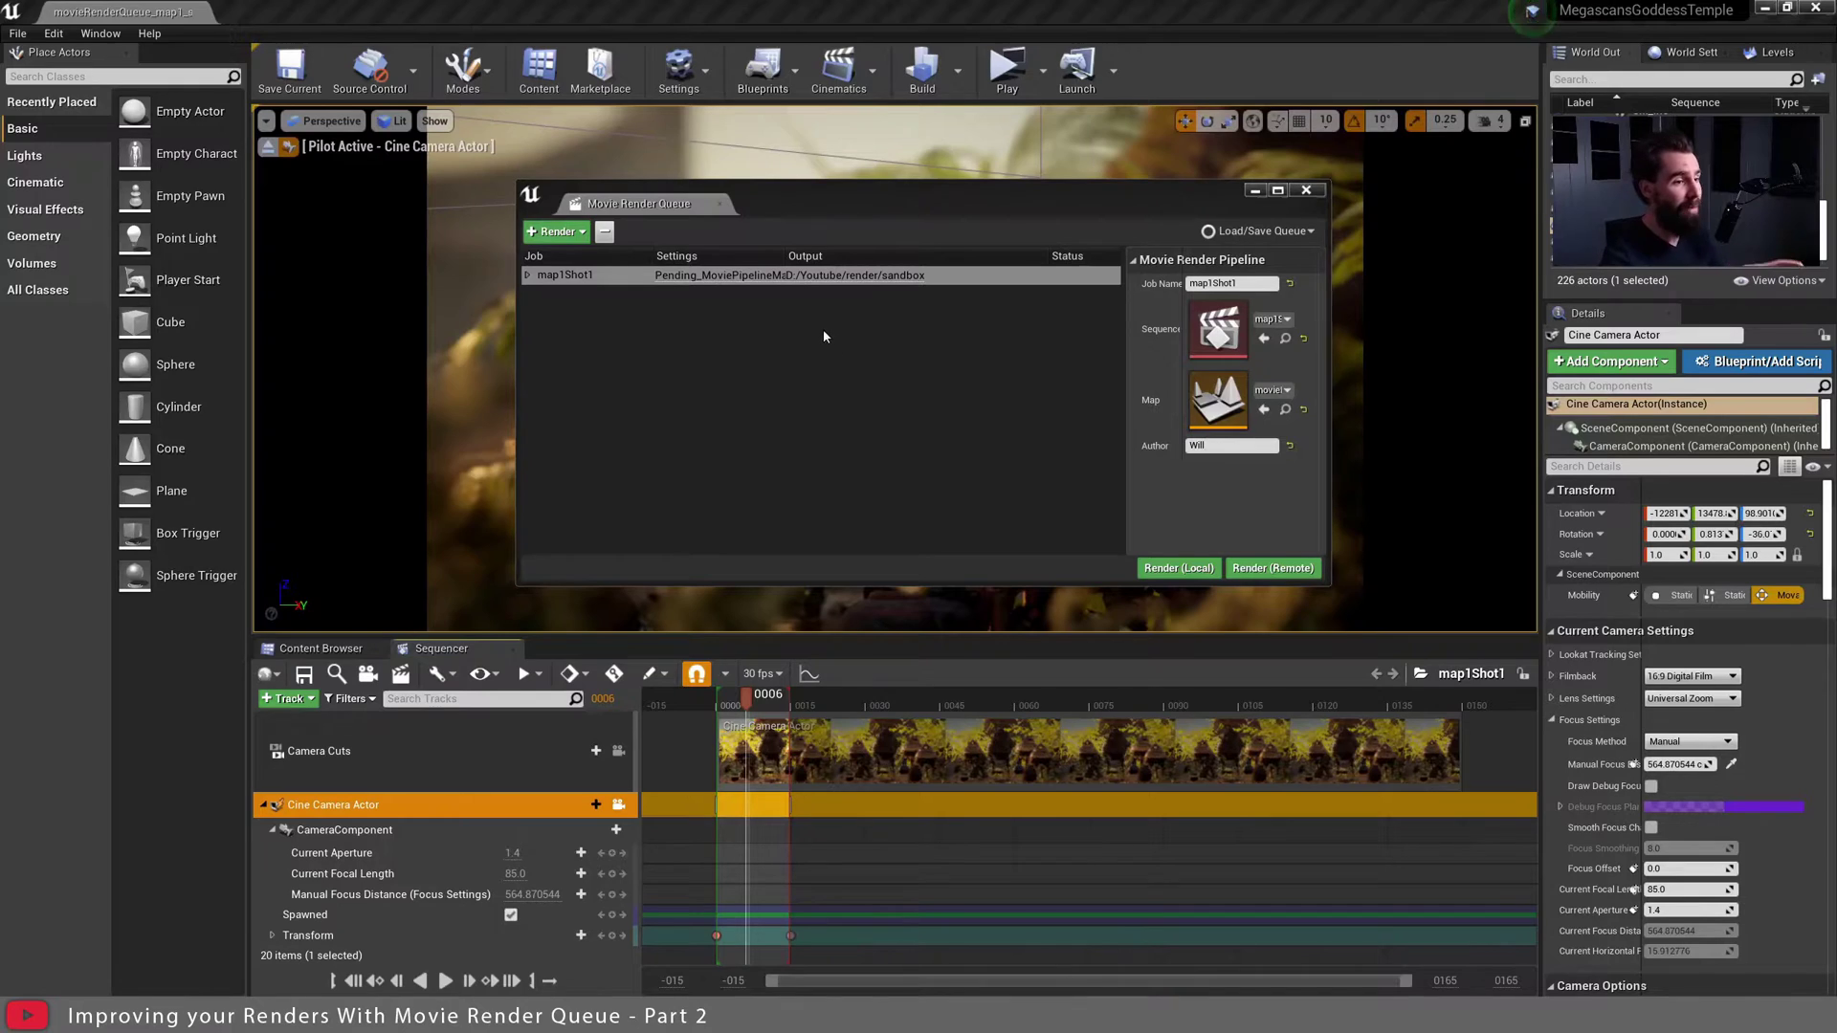
# In map1Shot1's render settings, set Anti-aliasing Temporal Sample Count to 32.
pyautogui.click(669, 276)
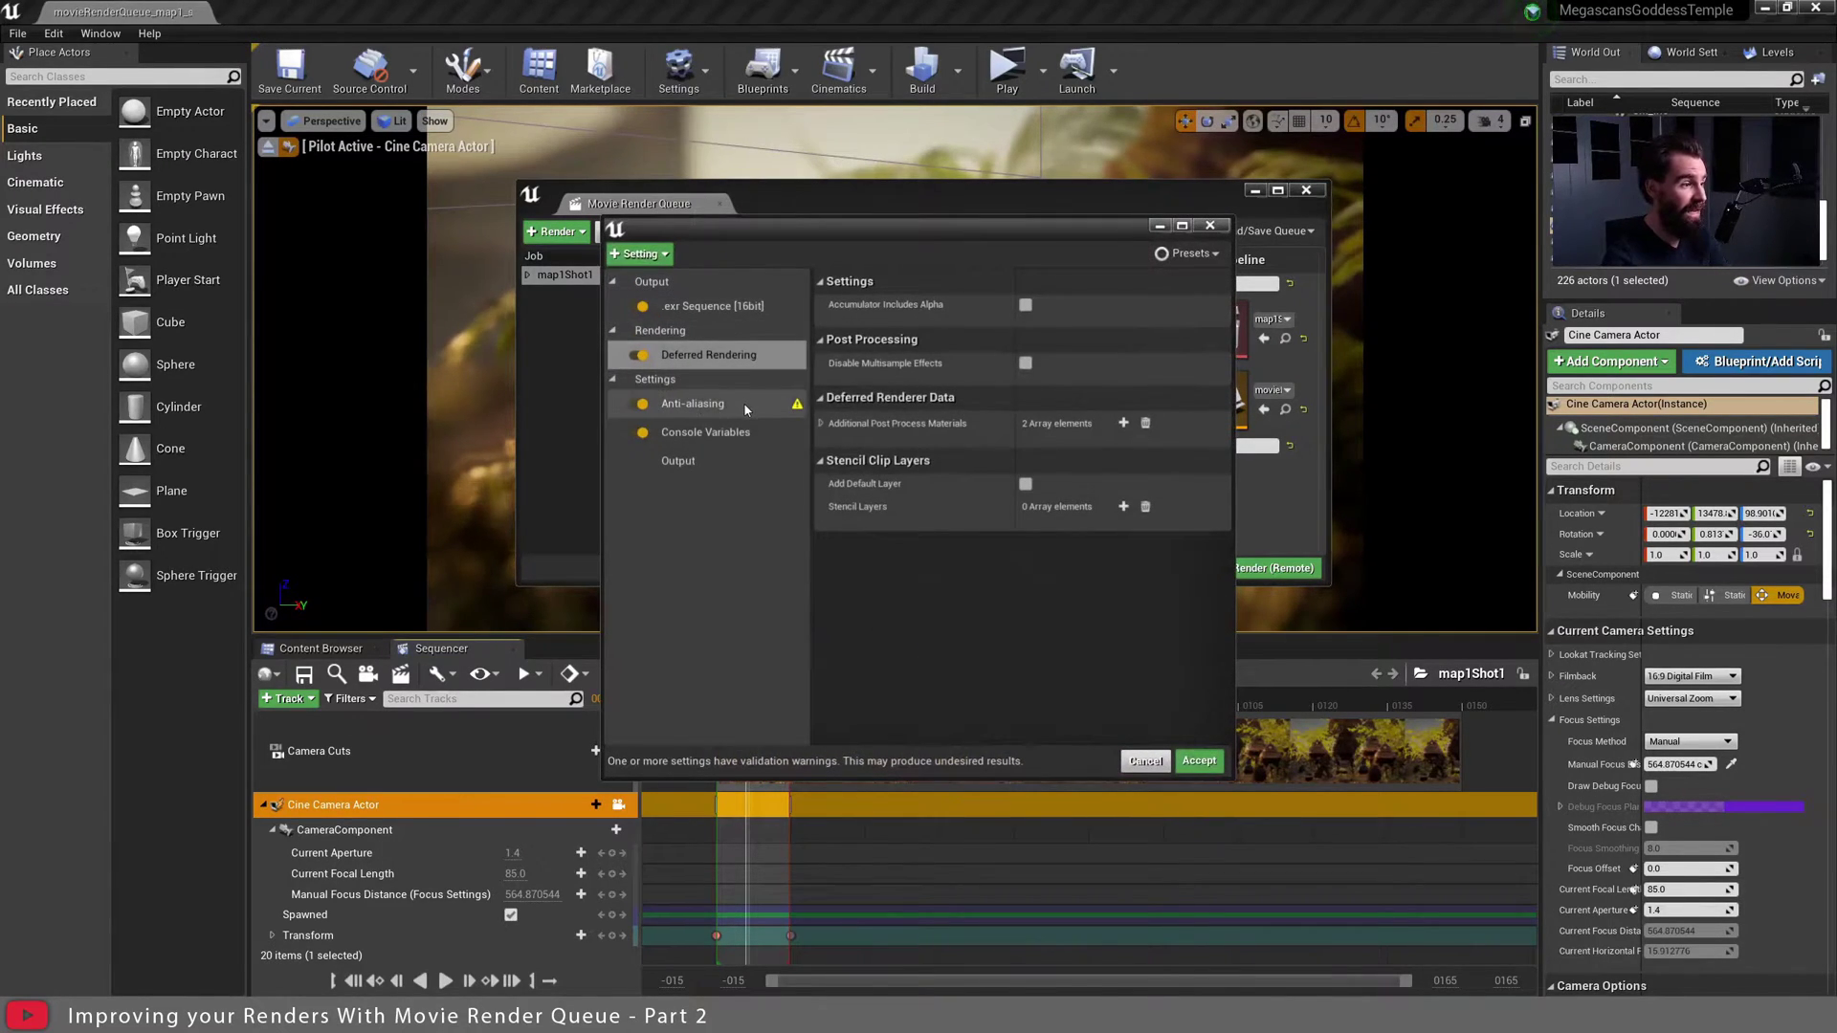
pyautogui.moveTo(833, 226); pyautogui.dragTo(783, 258)
pyautogui.click(689, 322)
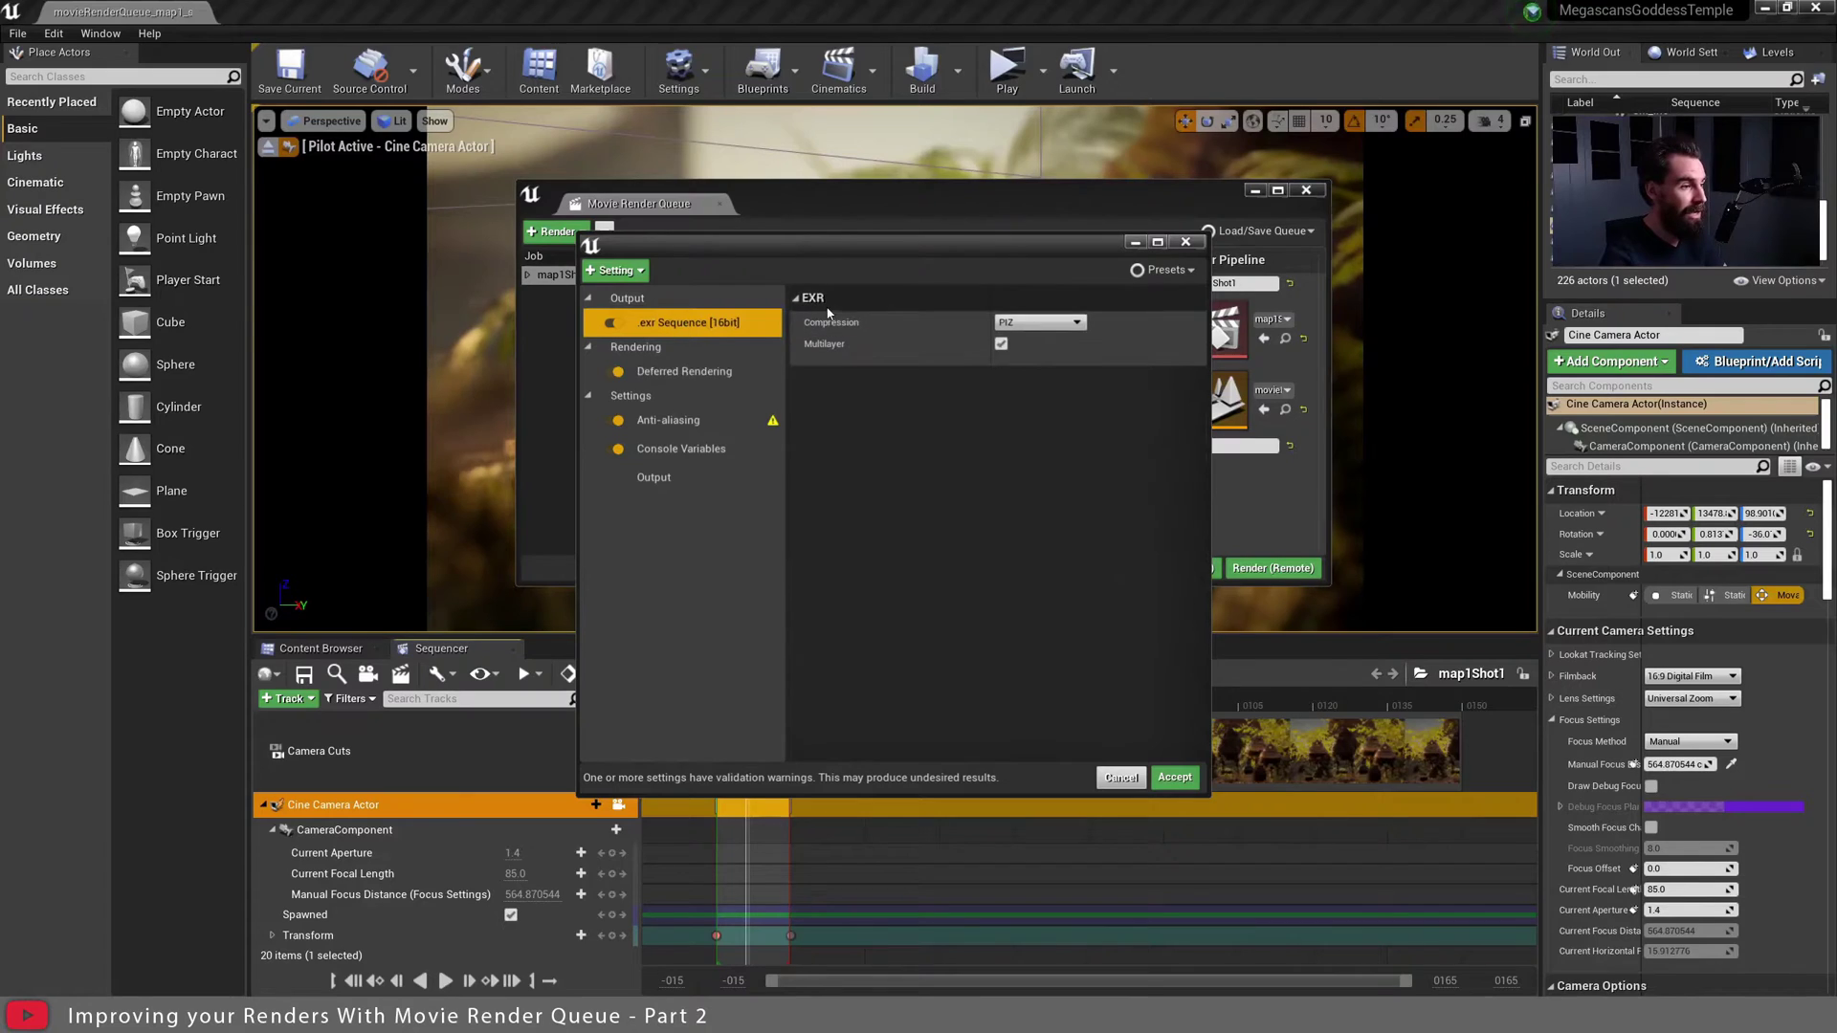
pyautogui.click(662, 426)
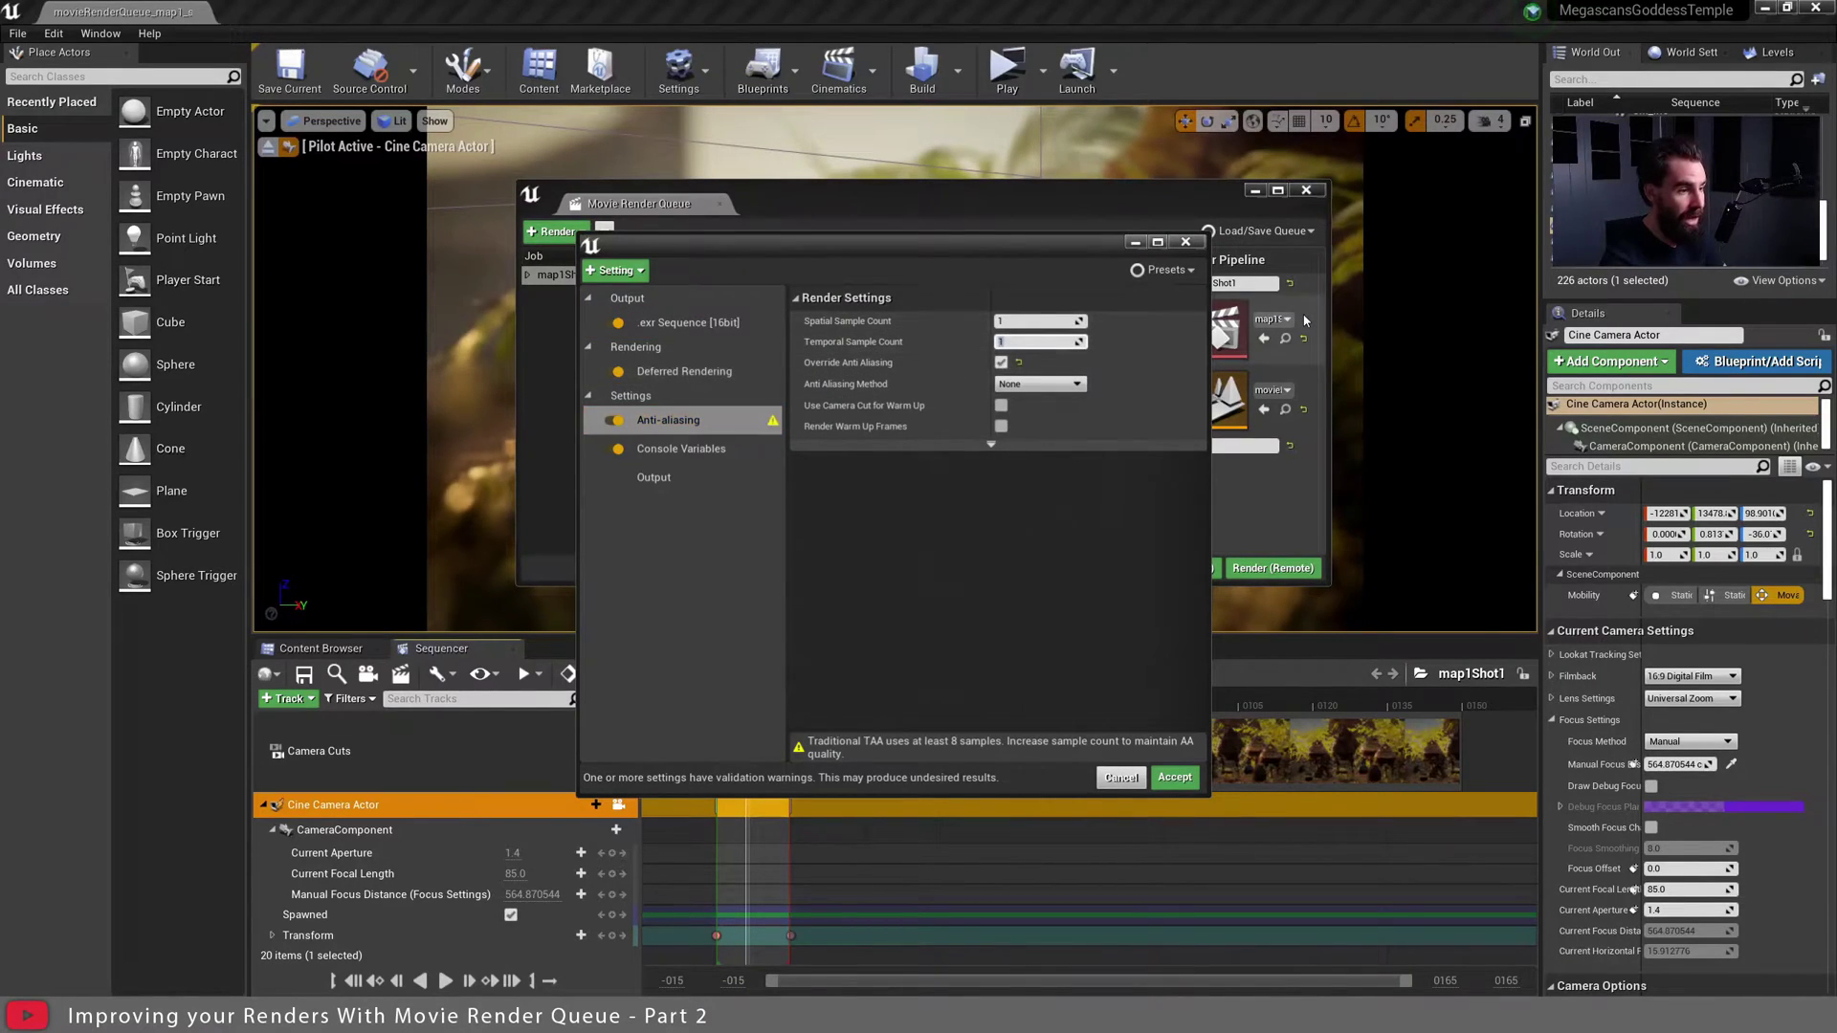
pyautogui.click(1038, 341)
pyautogui.write('32')
pyautogui.press('Return')
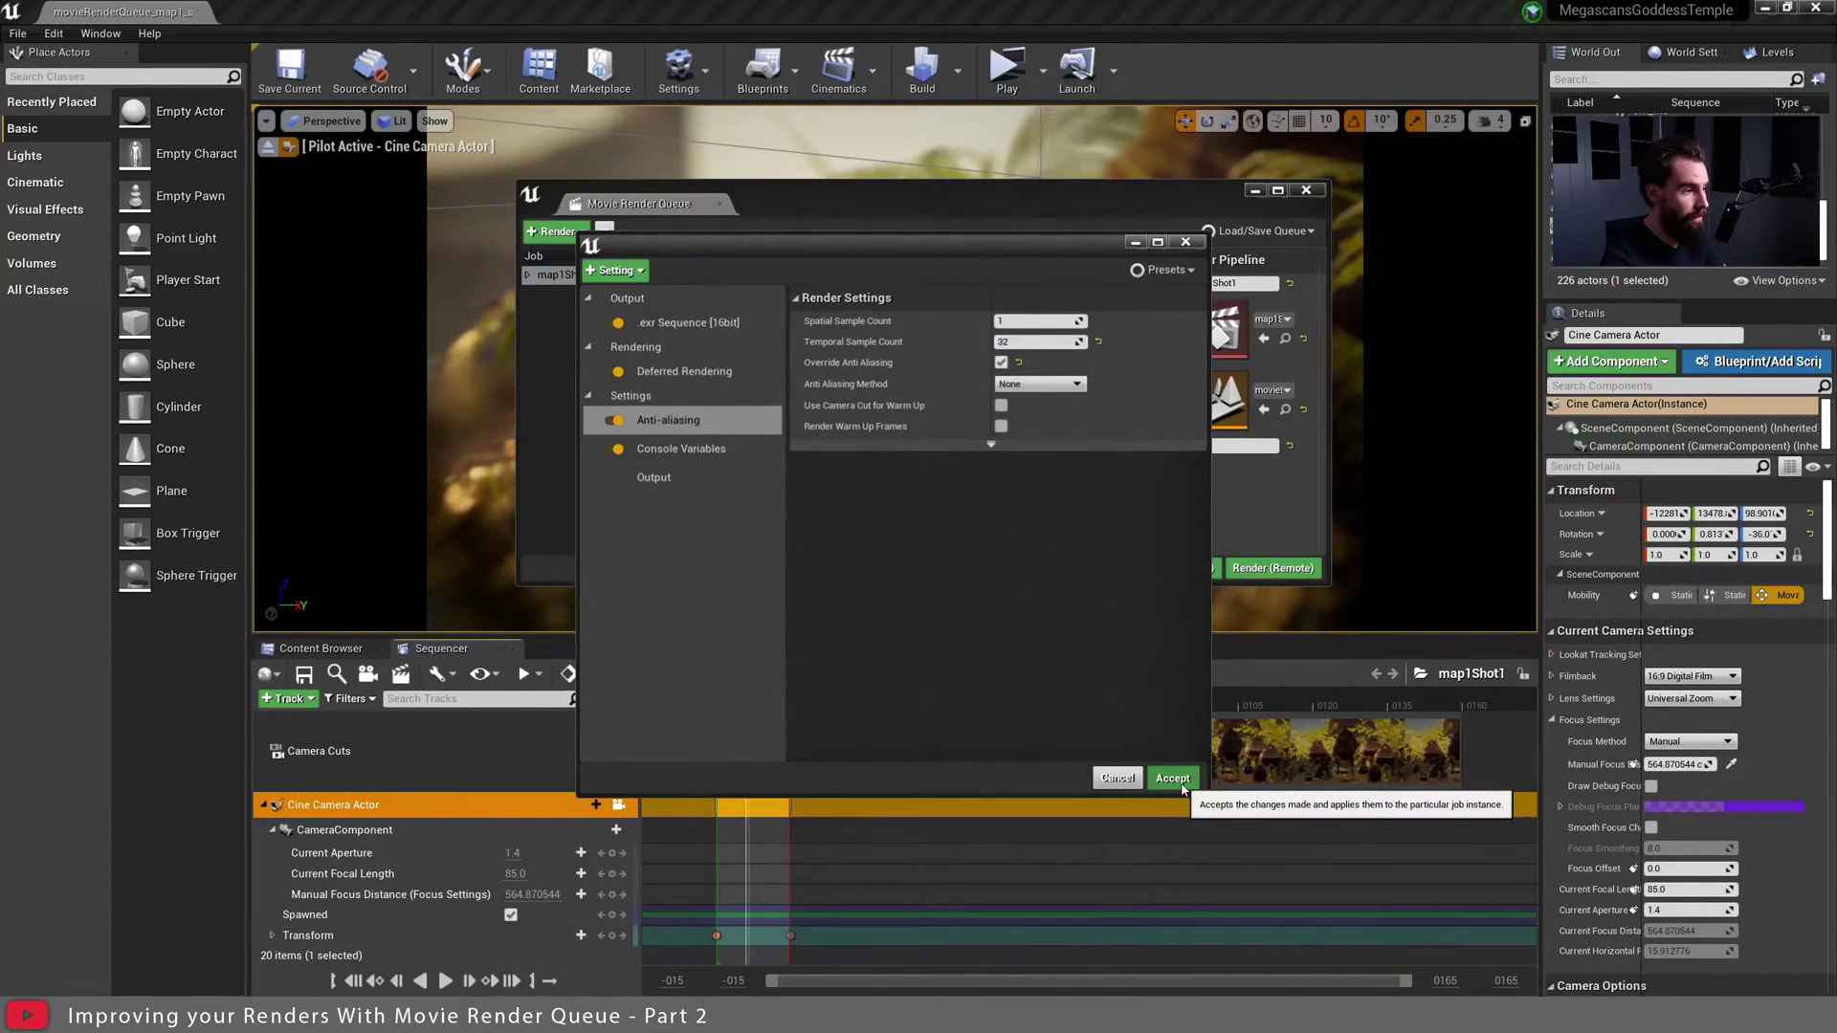
# Review console variables and Deferred Rendering, then add the Object Ids (Limited) pass.
pyautogui.click(681, 449)
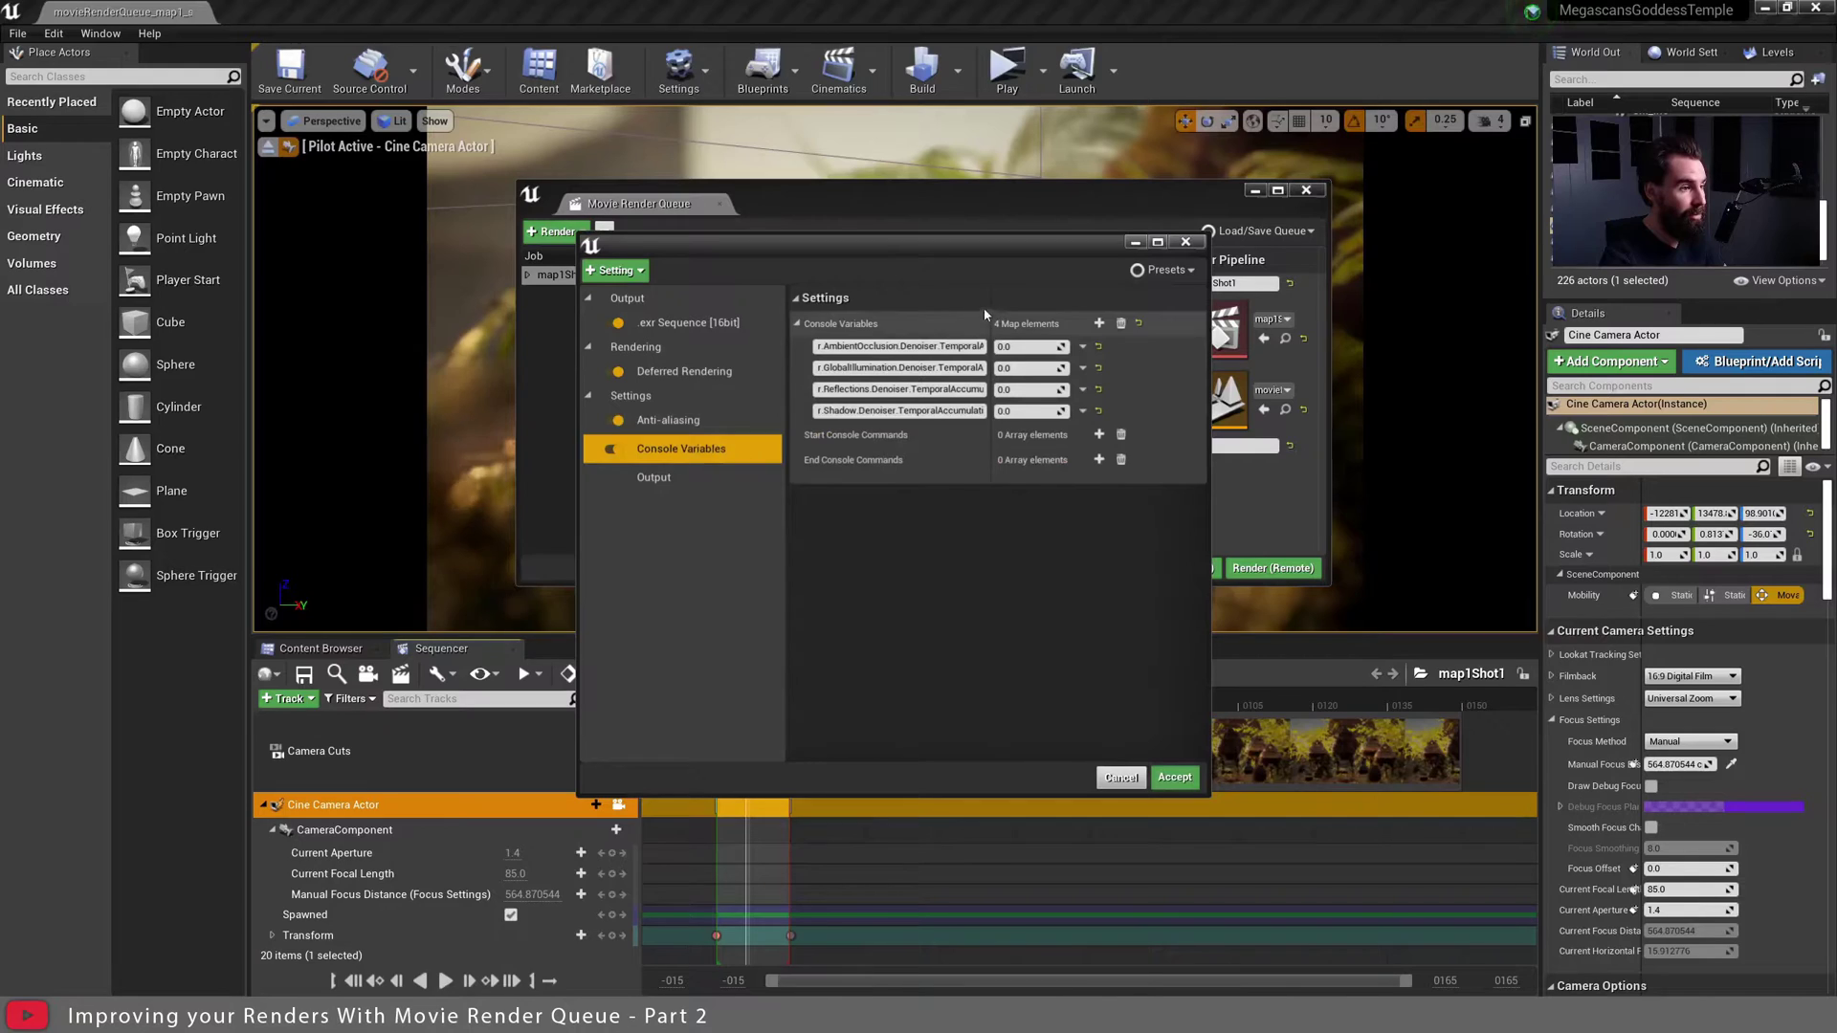
pyautogui.moveTo(991, 323); pyautogui.dragTo(1091, 323)
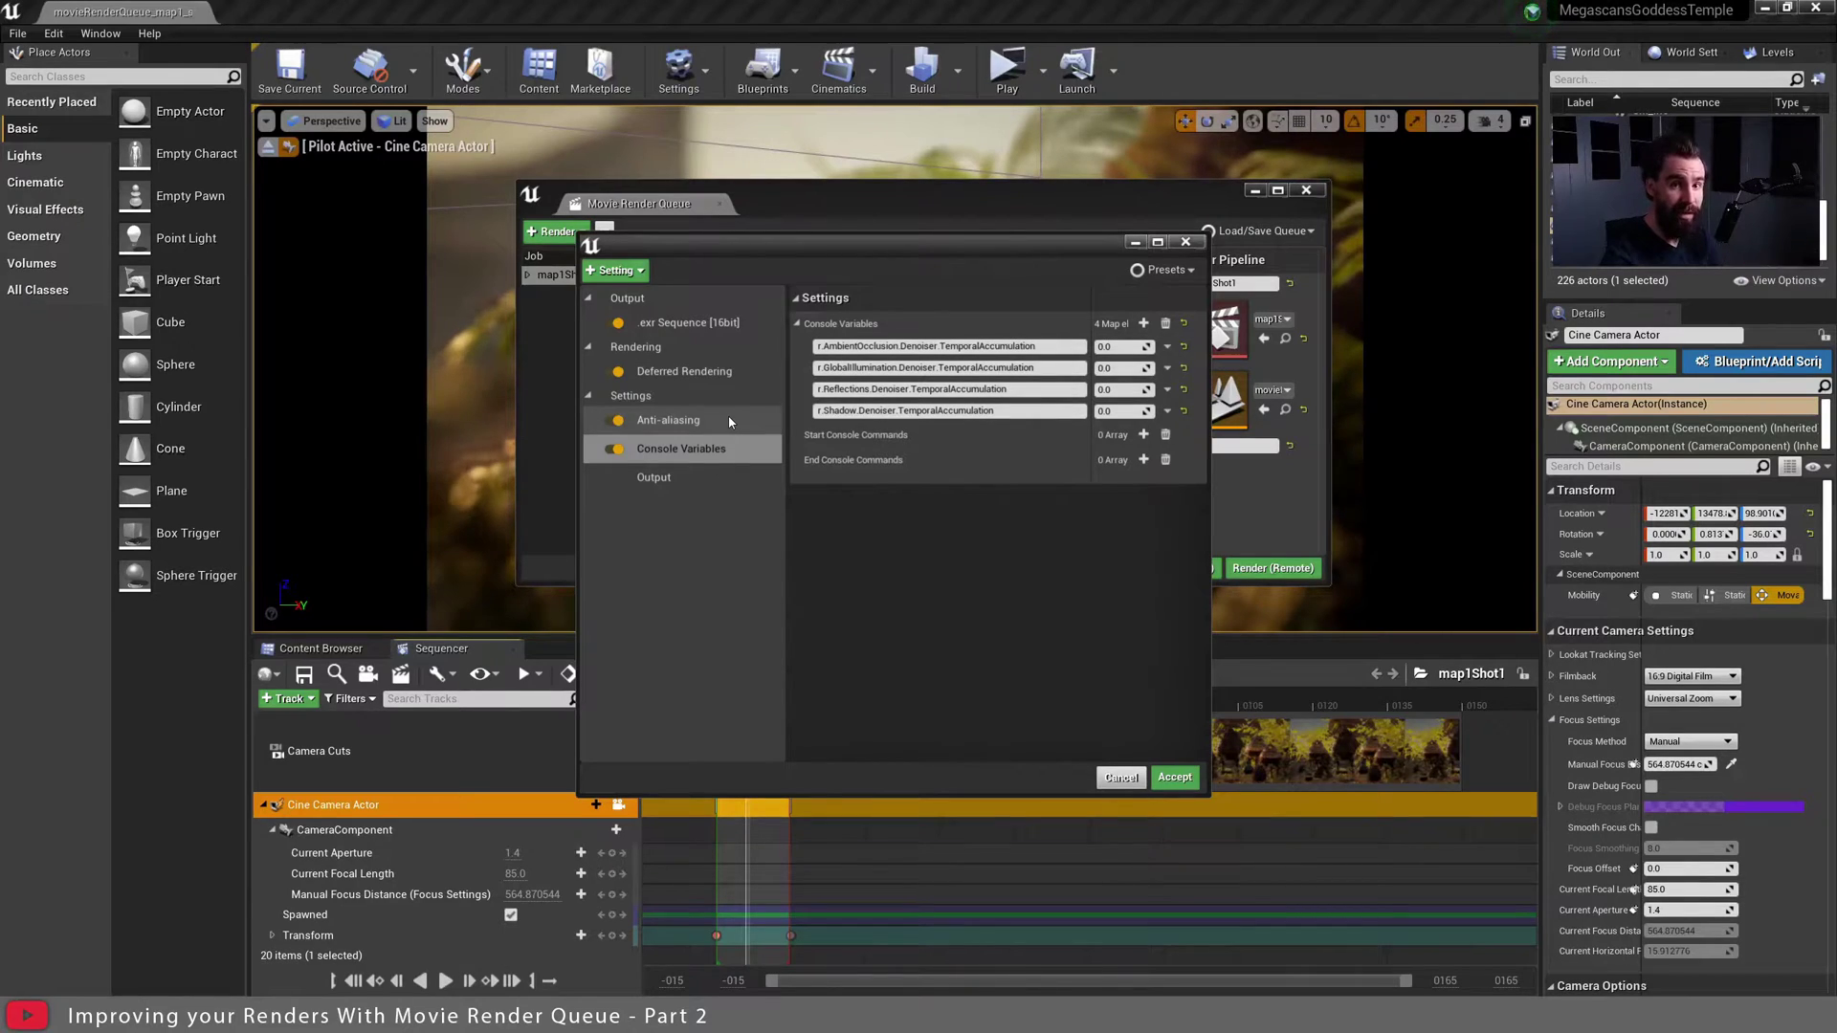
pyautogui.click(688, 371)
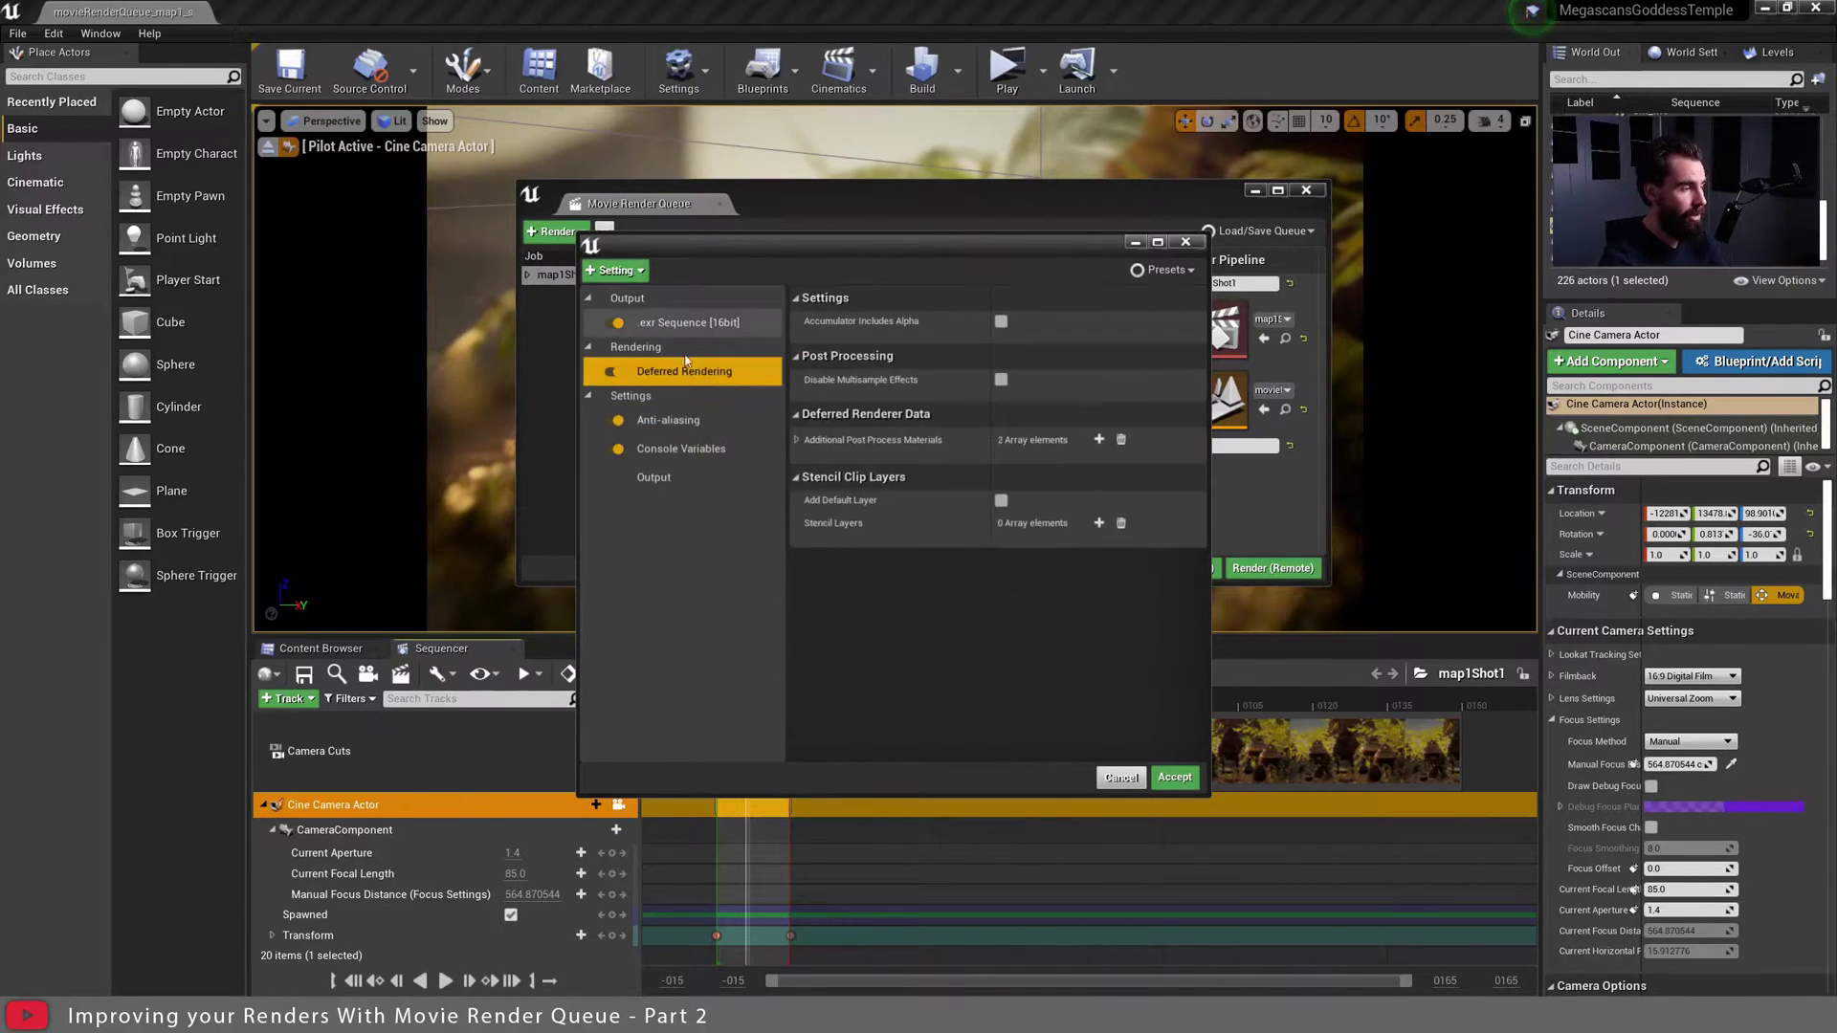
pyautogui.click(615, 269)
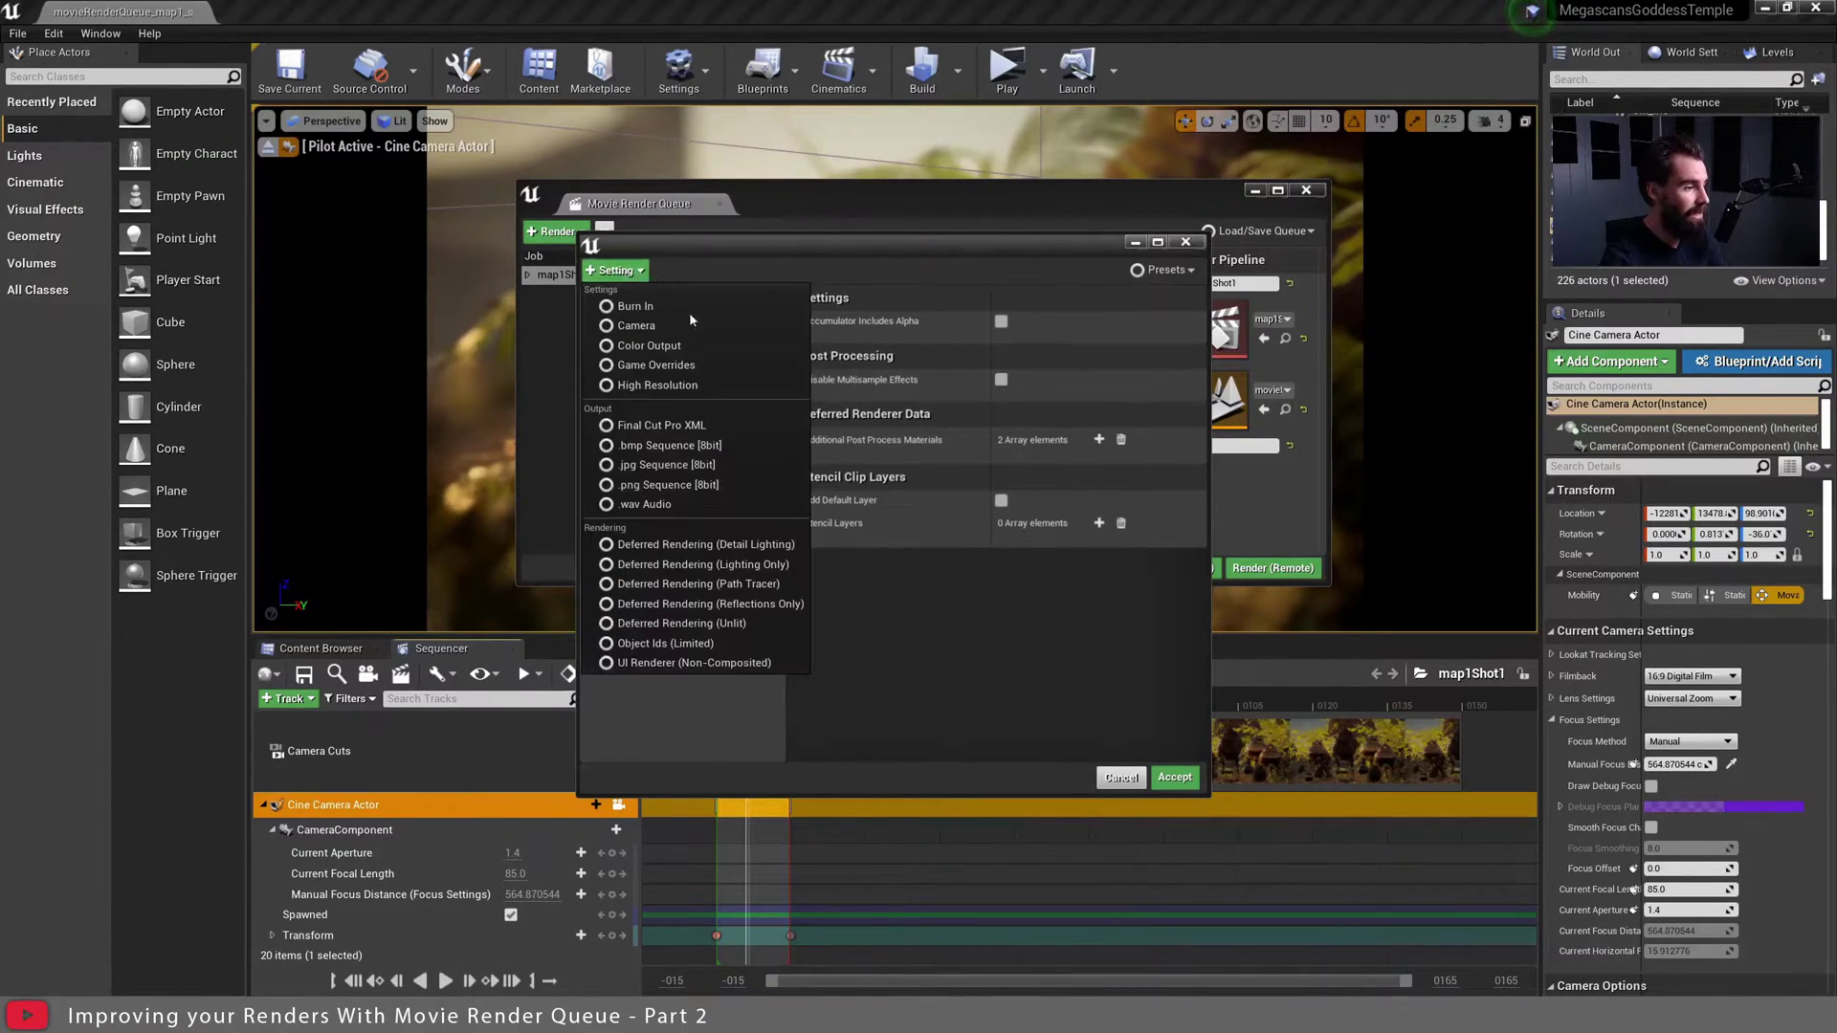
pyautogui.click(646, 644)
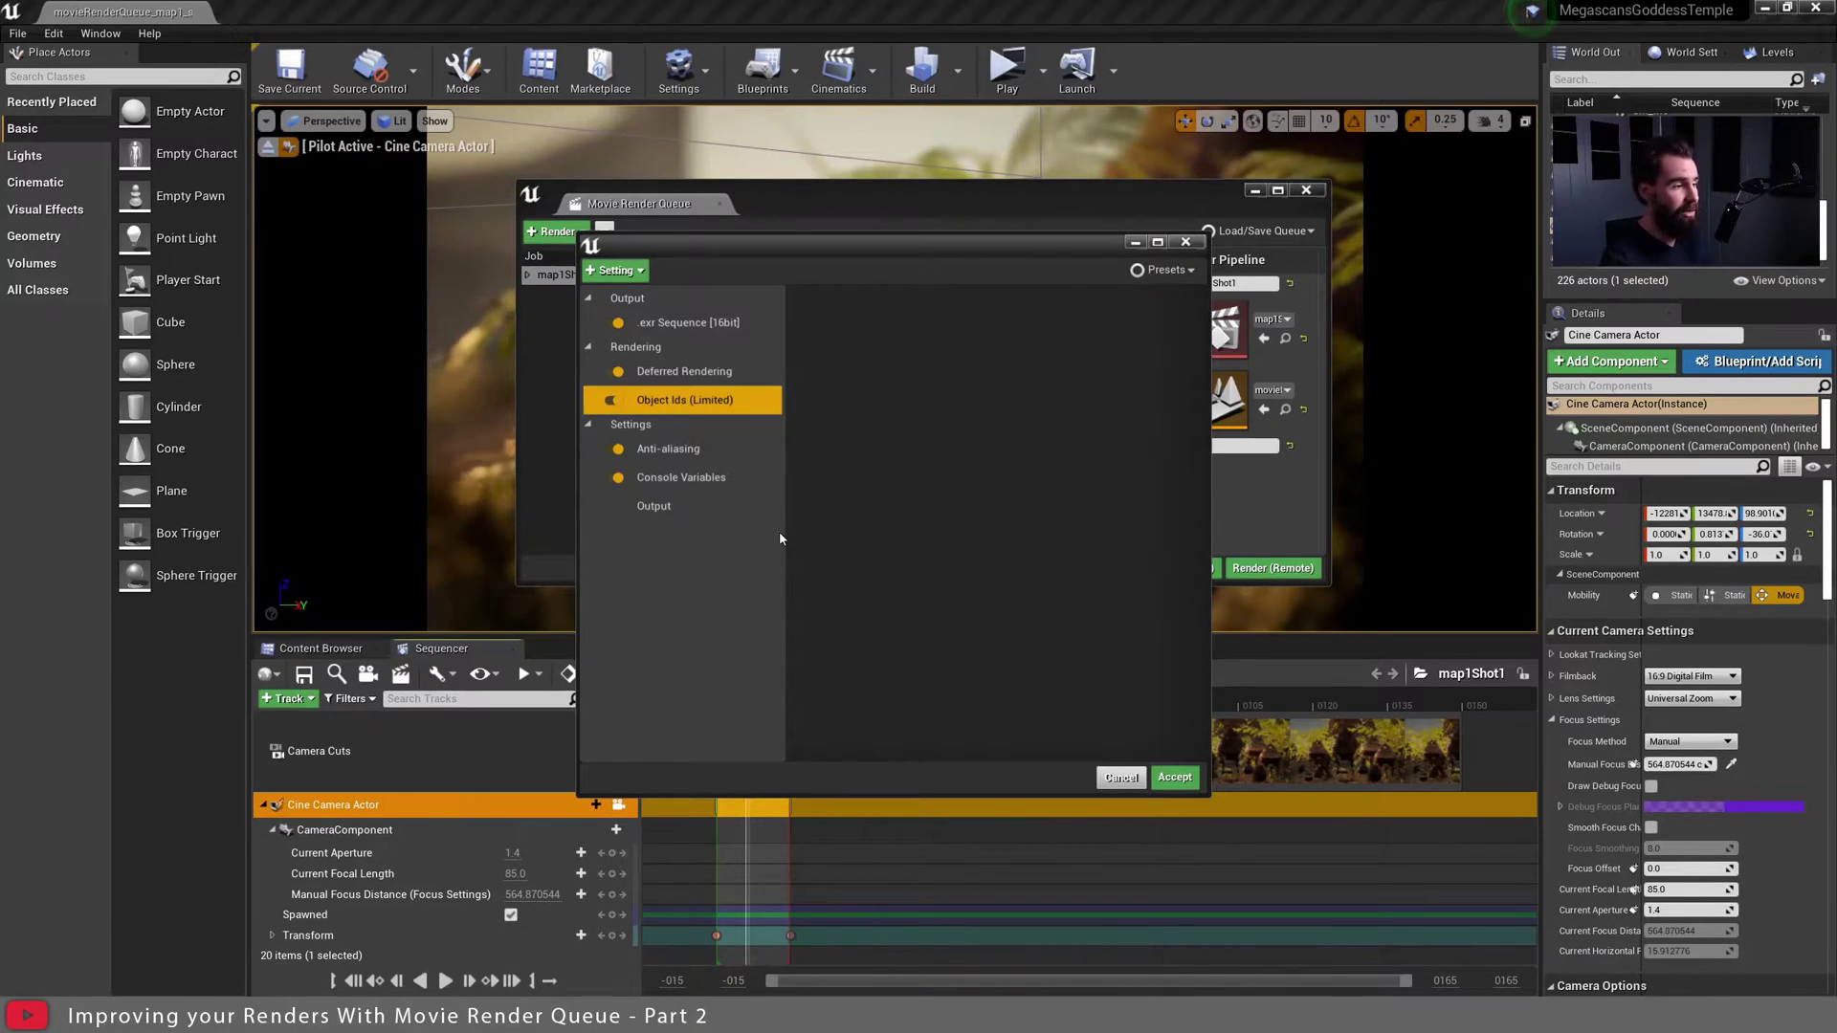
# Accept the job settings and render the queue with Render (Local).
pyautogui.click(1183, 785)
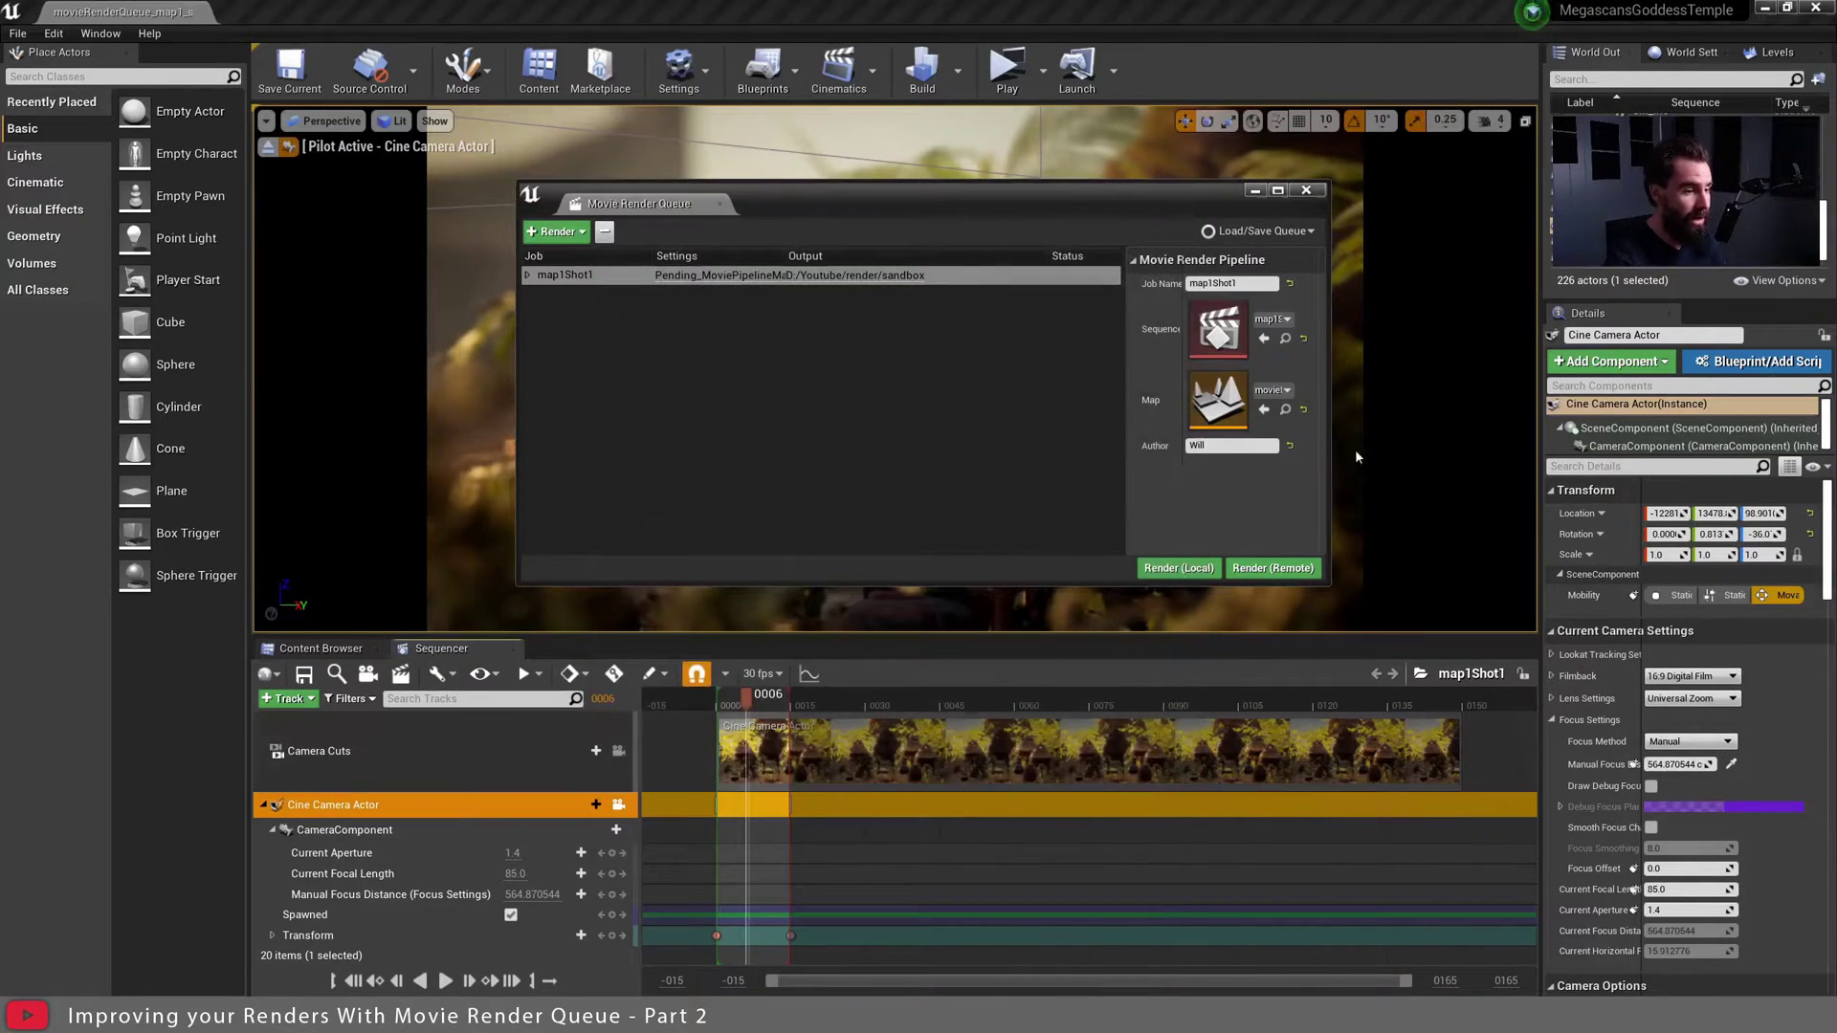
pyautogui.click(1162, 570)
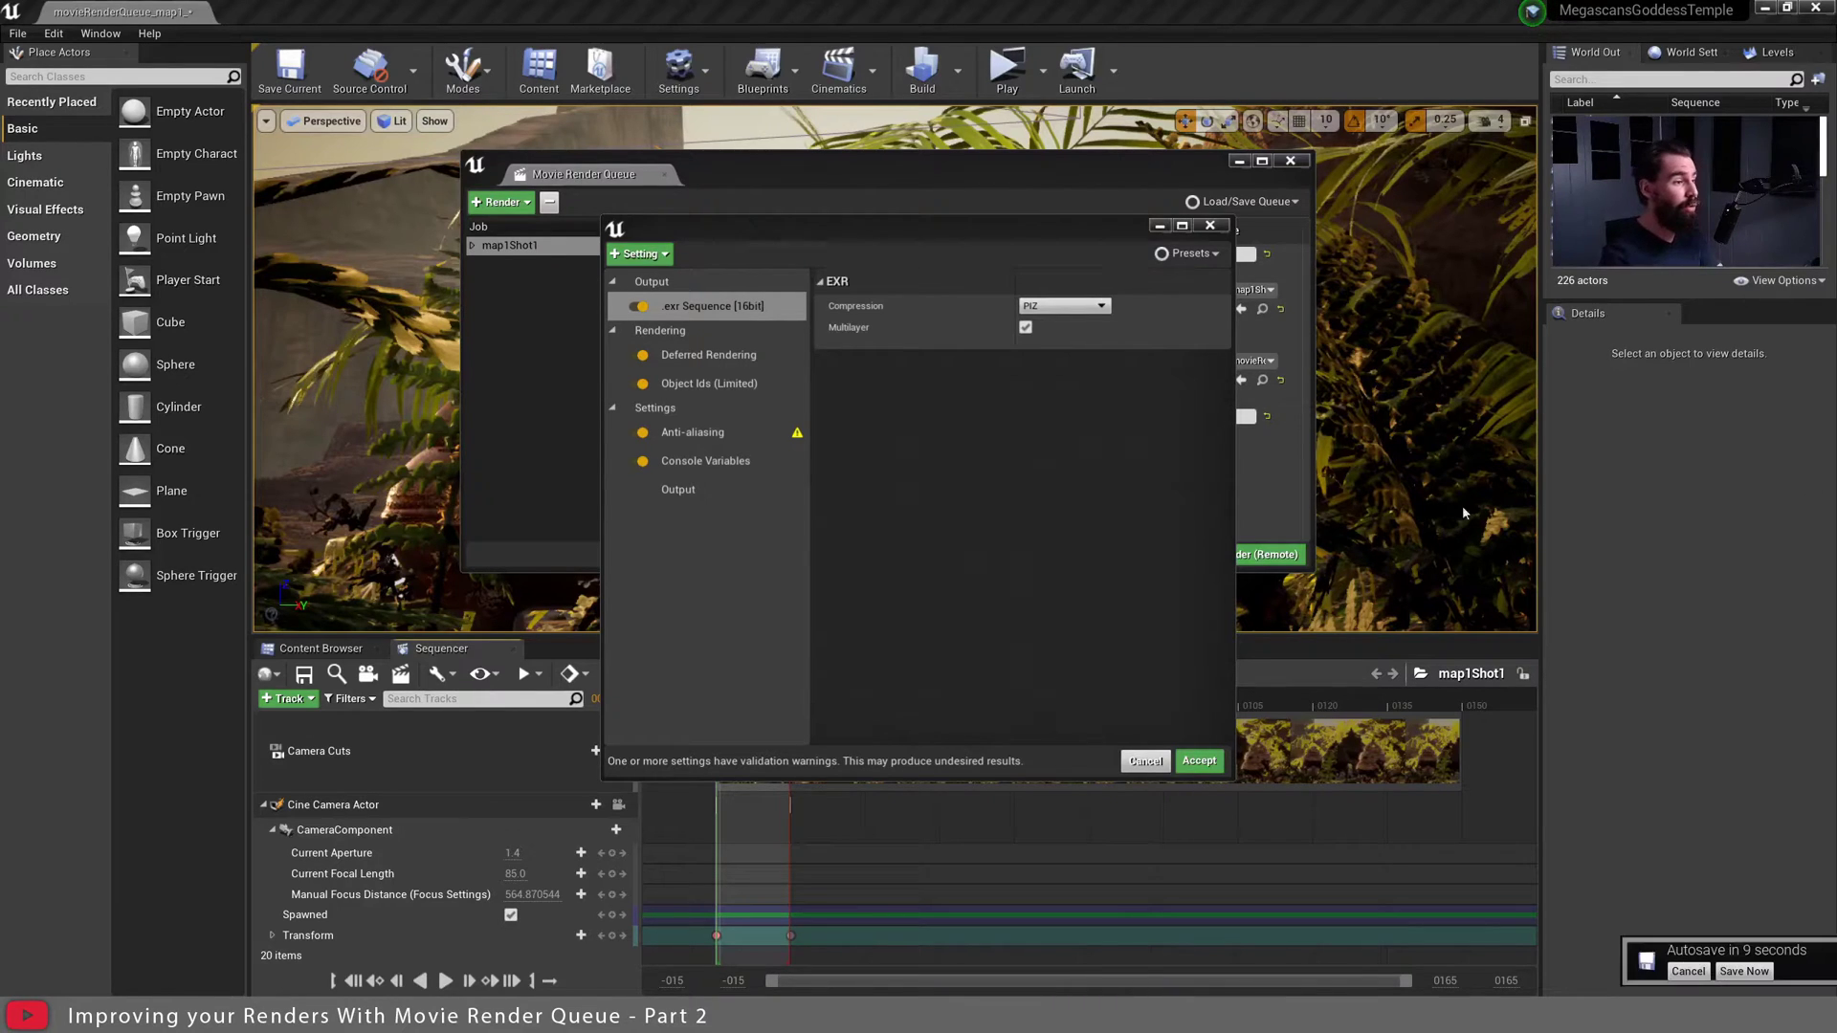
# Delete the Object Ids (Limited) pass and set Temporal Sample Count to 32.
pyautogui.click(714, 382)
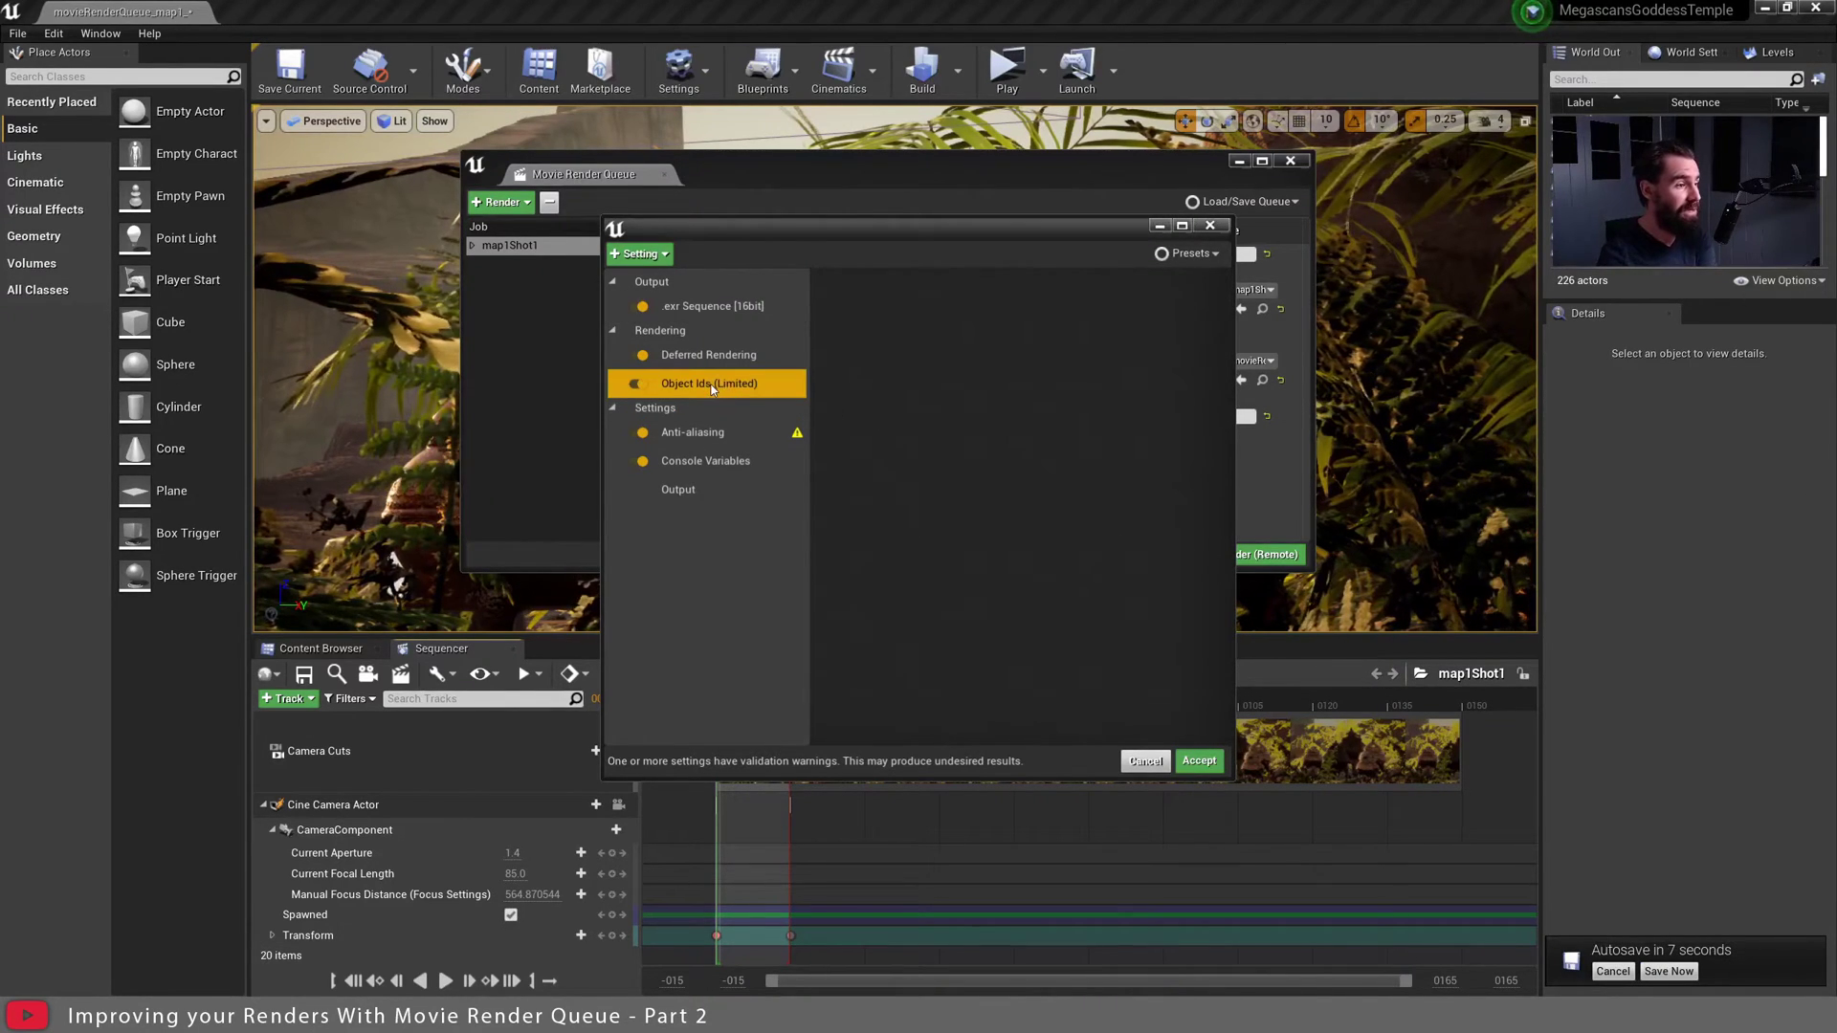
pyautogui.press('Delete')
pyautogui.click(708, 400)
pyautogui.click(1060, 325)
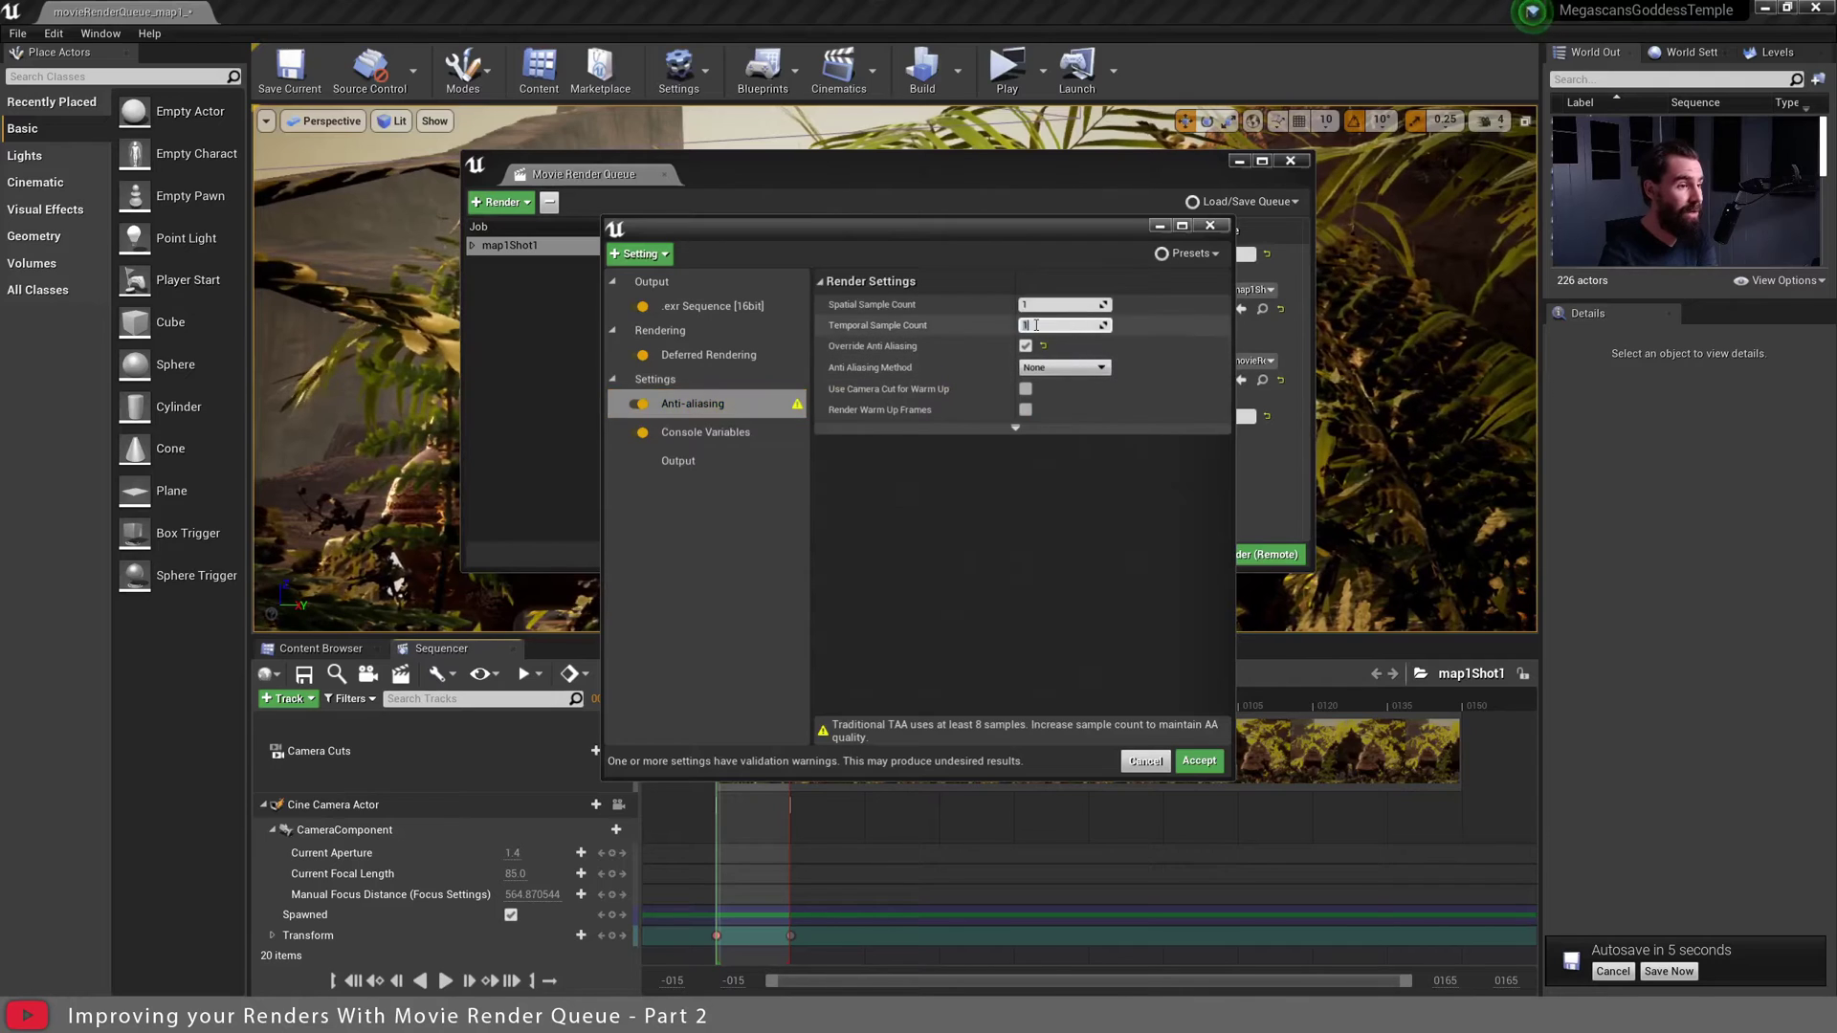
pyautogui.write('32')
pyautogui.press('Return')
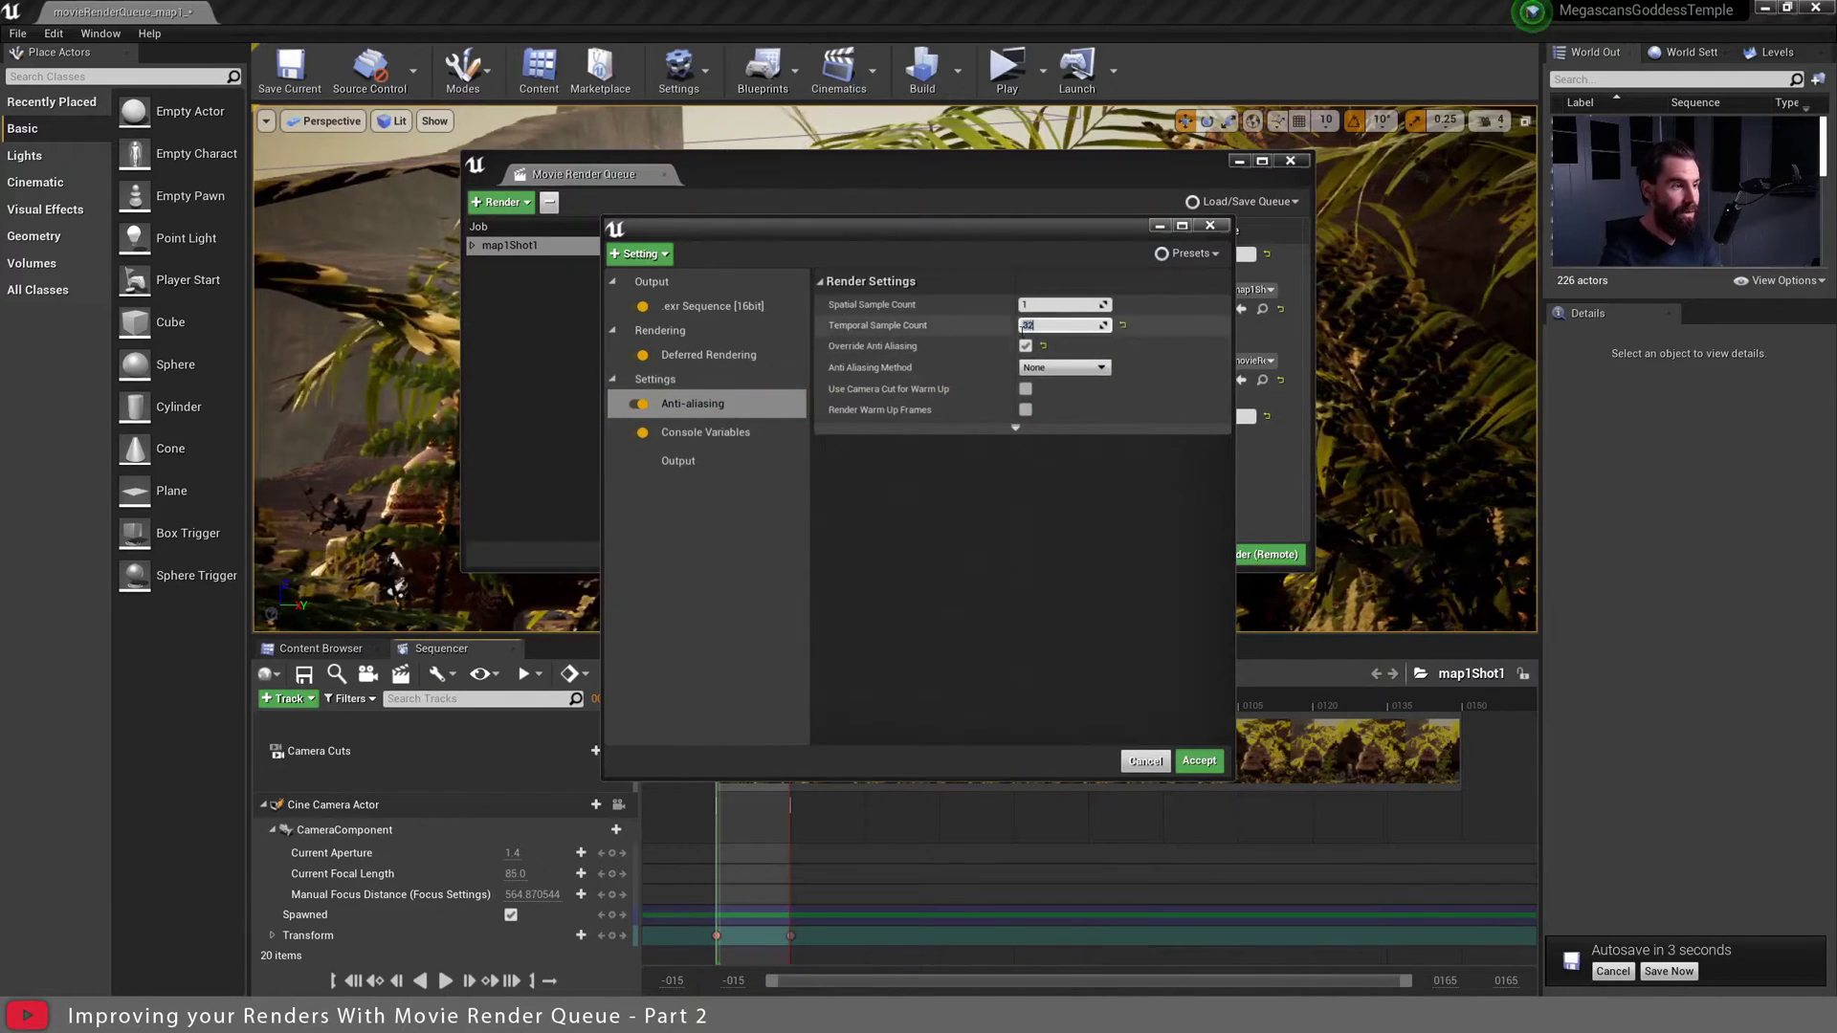
pyautogui.click(934, 320)
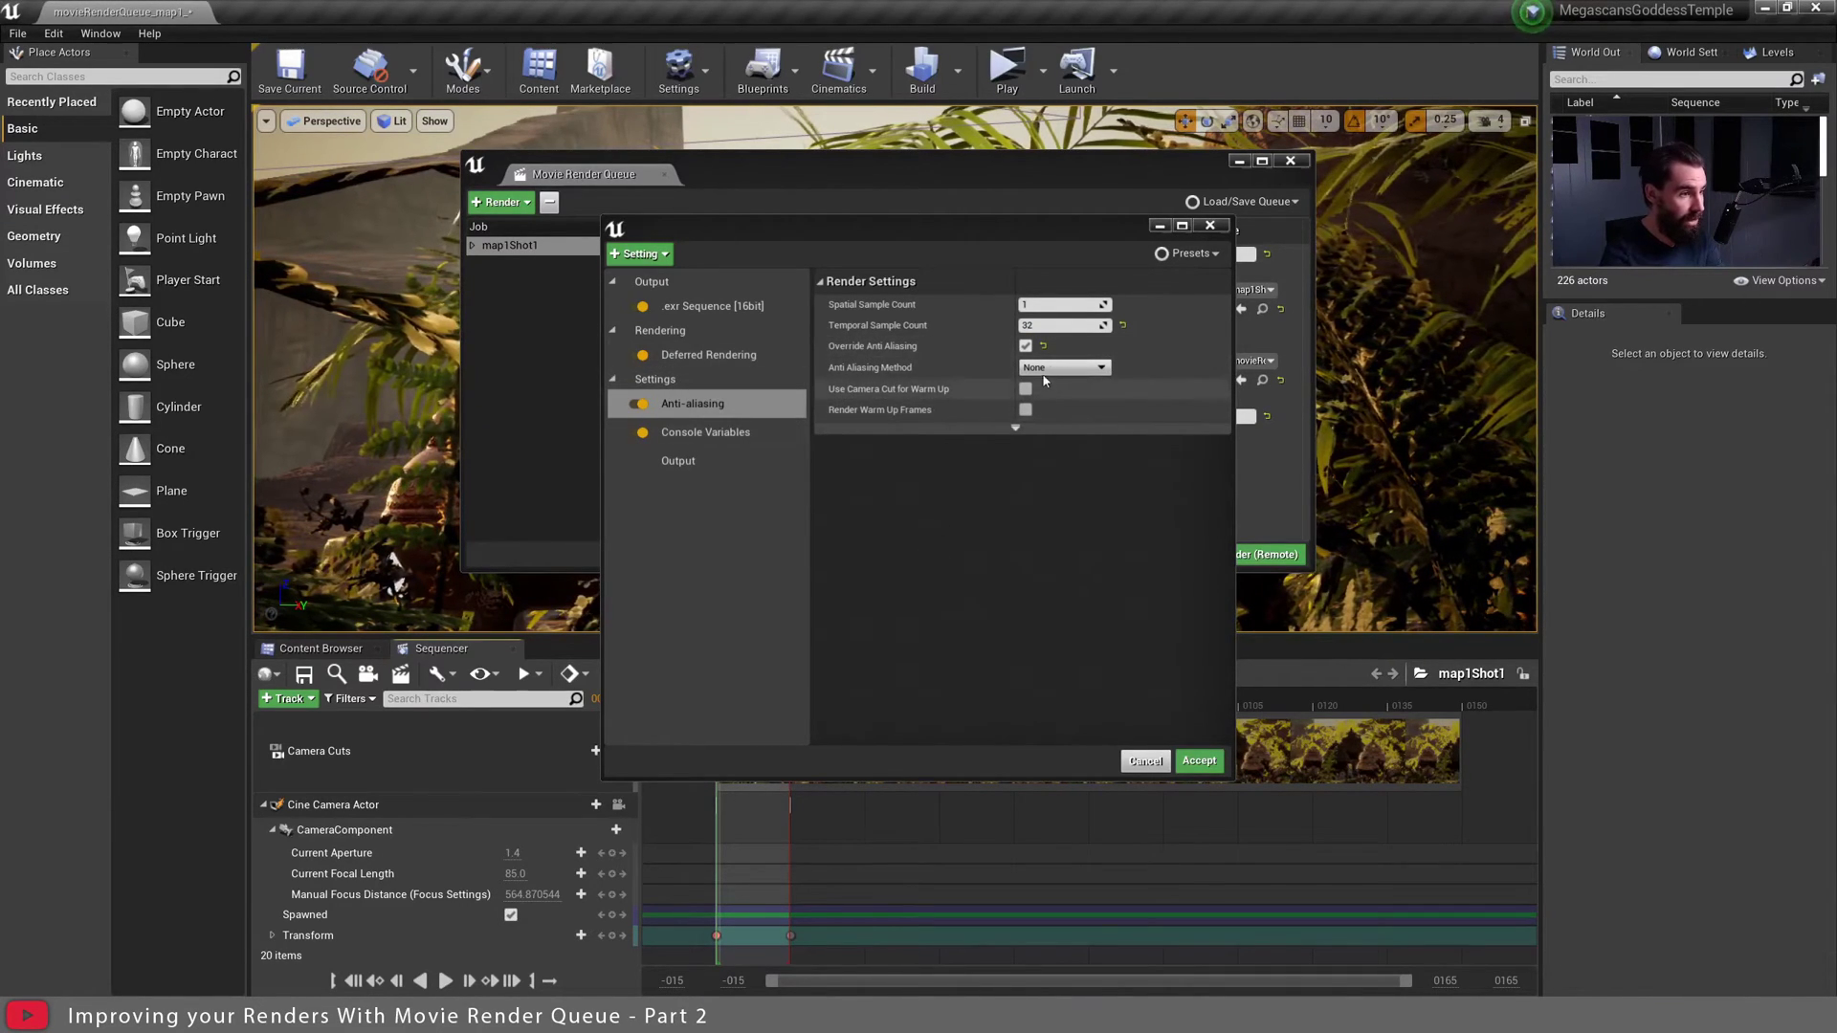
# Review the console variables and EXR output options, then accept the settings.
pyautogui.click(705, 432)
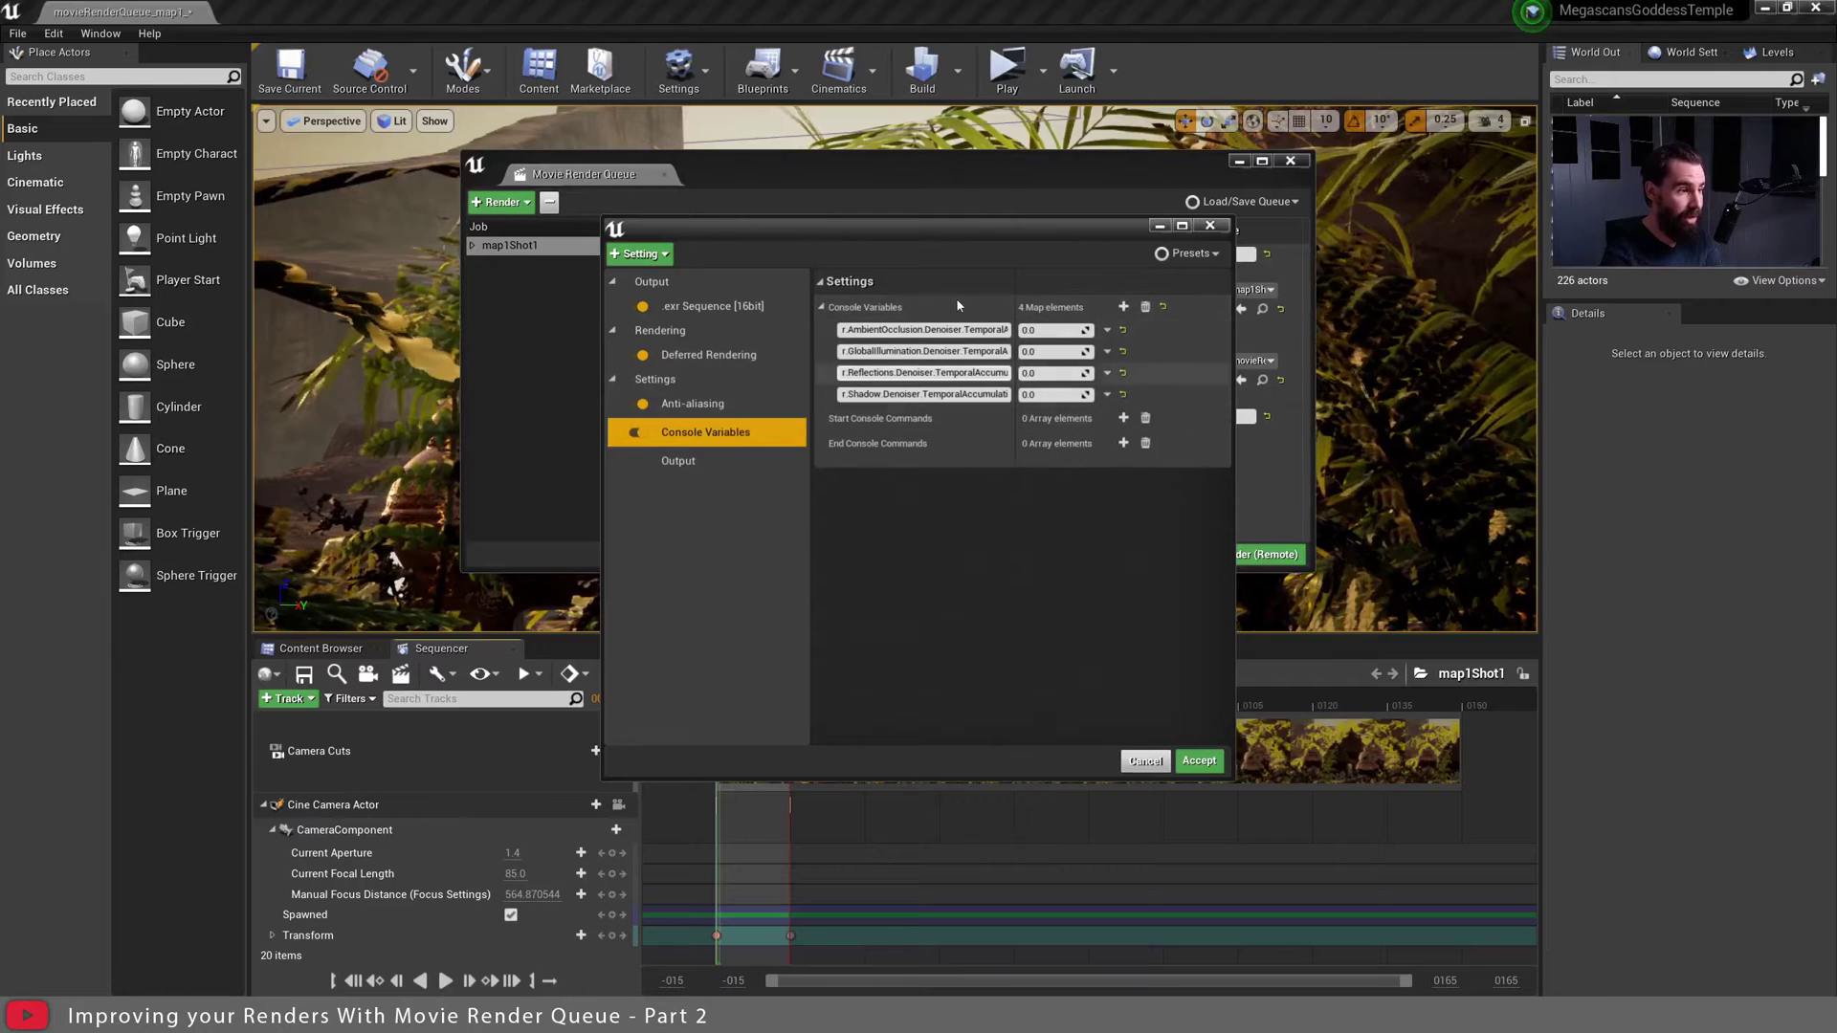
pyautogui.click(725, 308)
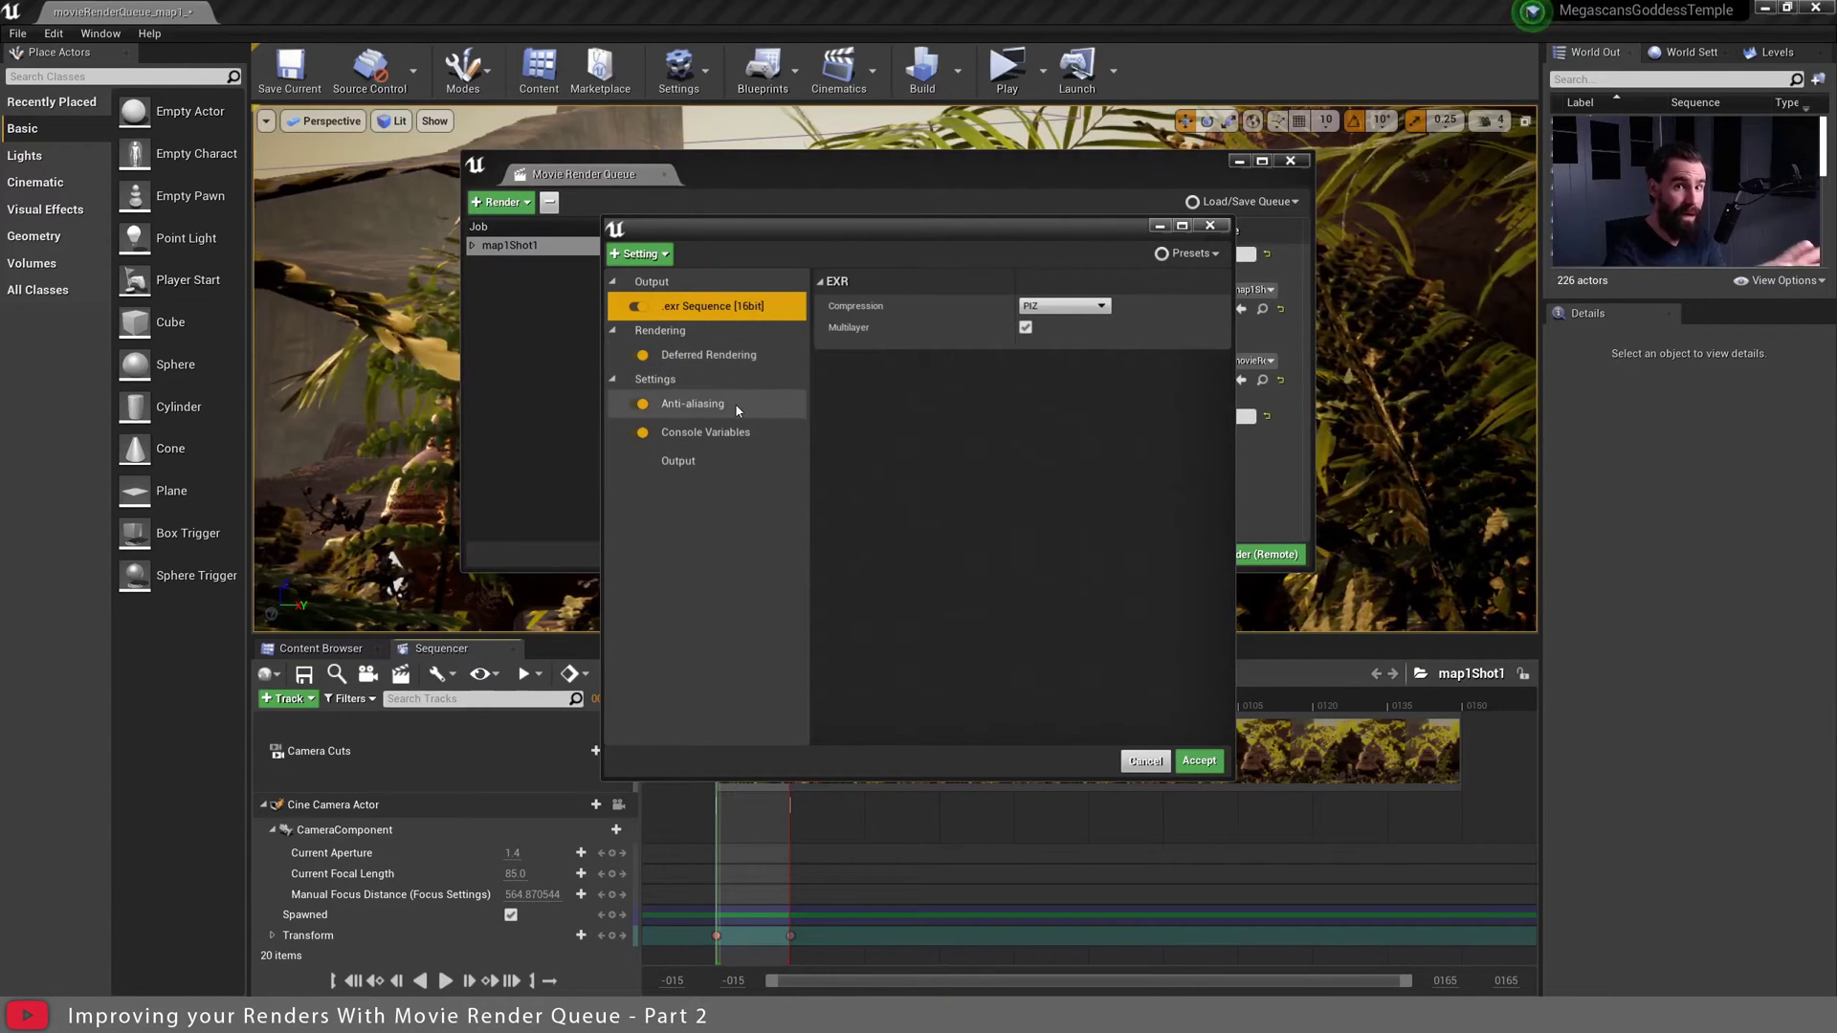
pyautogui.click(1198, 760)
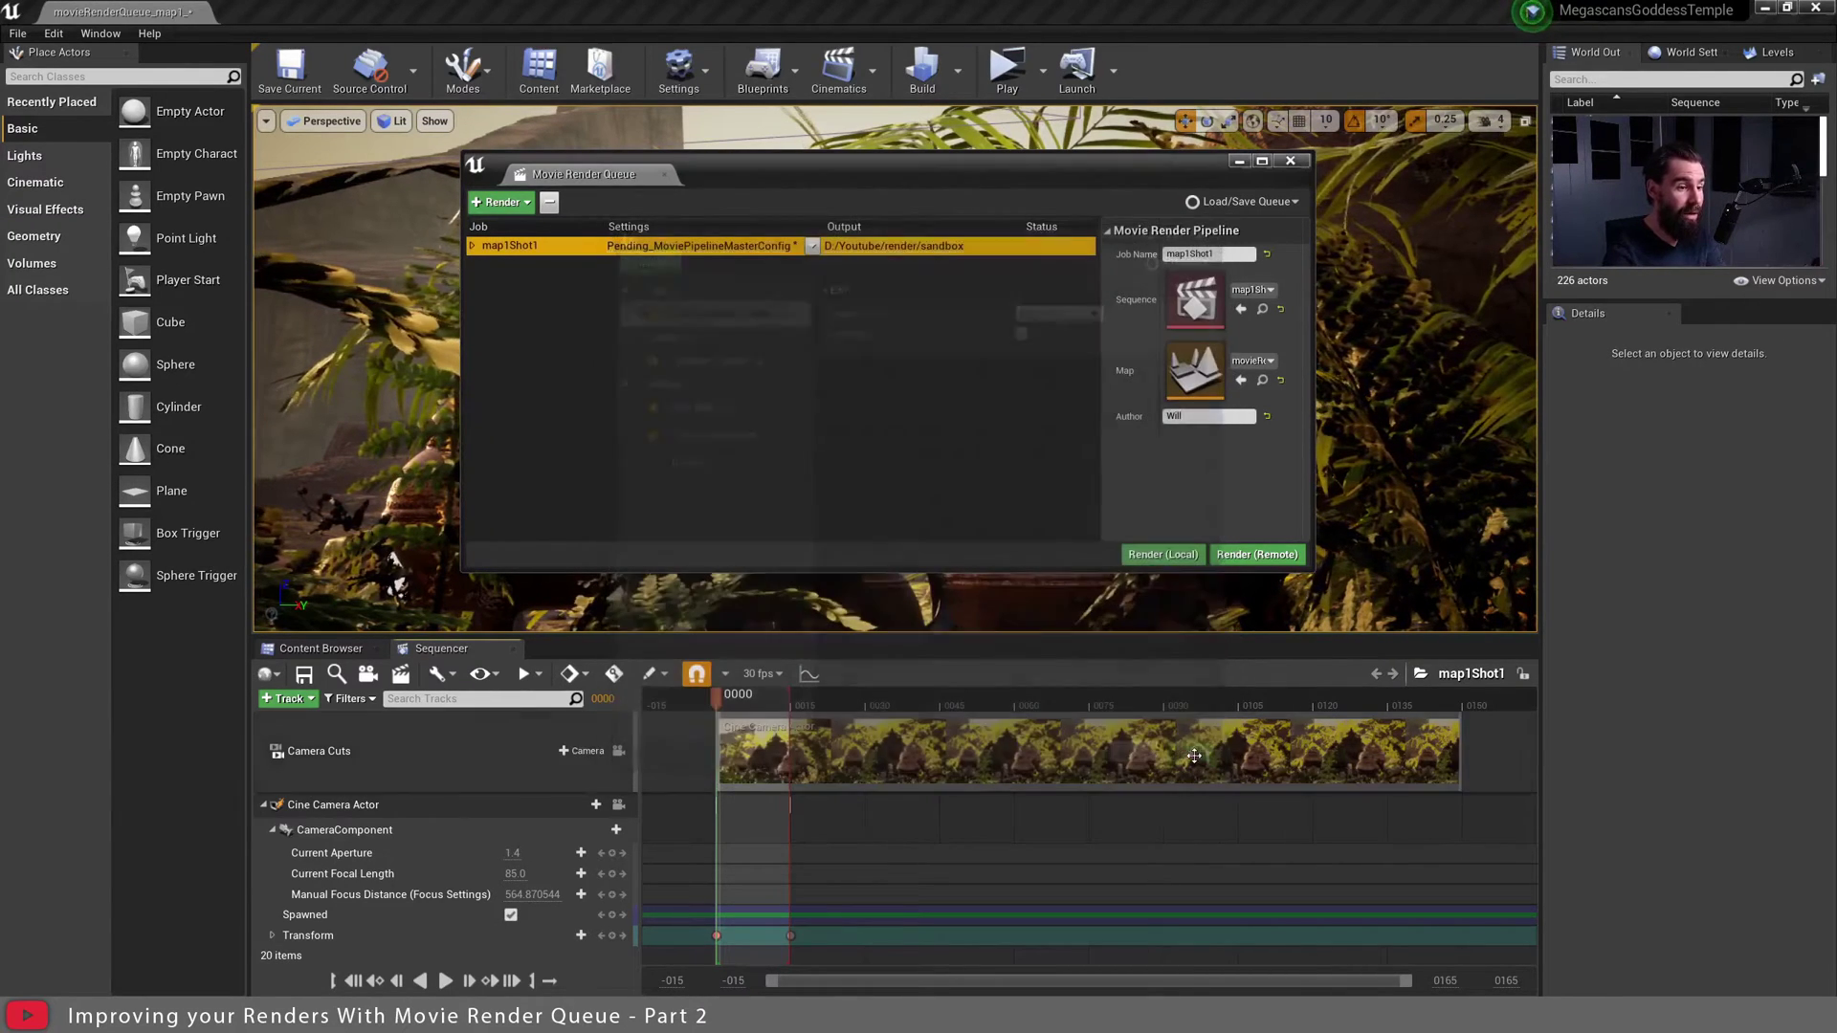
# Start the Render (Local) pass for the queue using the revised map1Shot1 settings.
pyautogui.click(1152, 556)
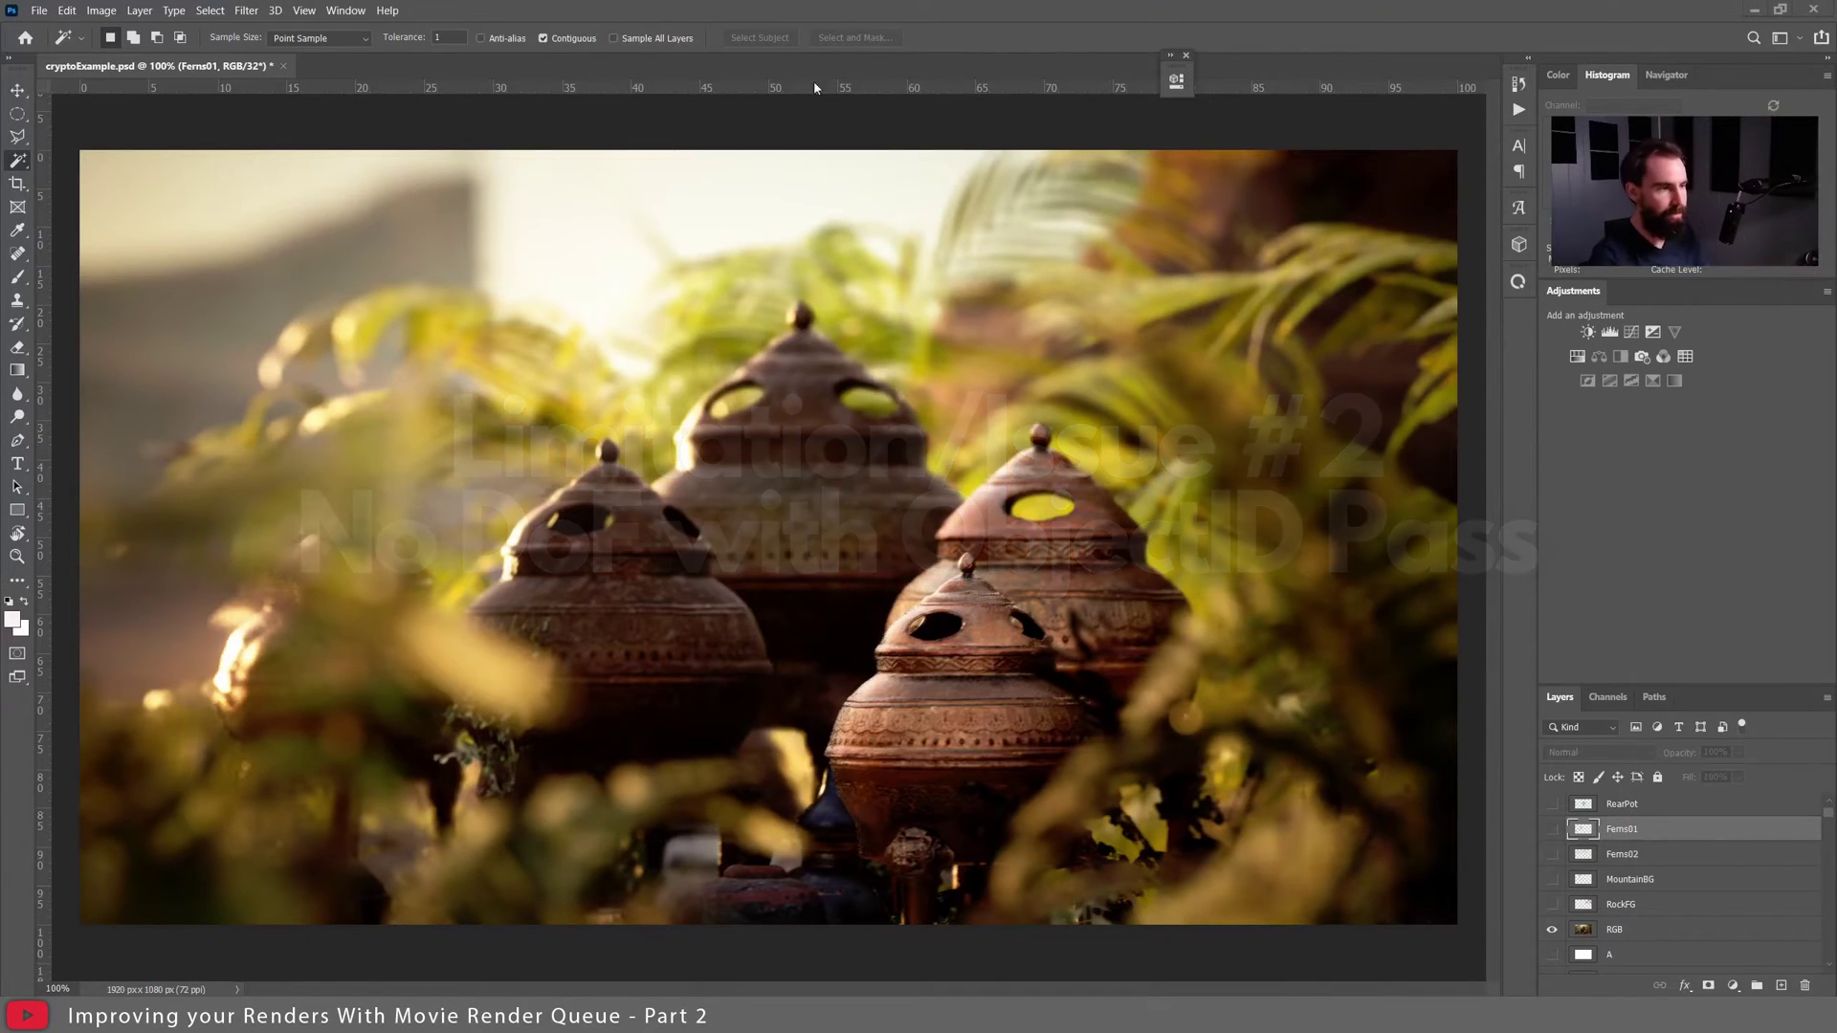
# Compare the Ferns02 matte against the ferns at 200%, panning across the left and upper-right ferns.
pyautogui.click(1553, 854)
pyautogui.click(1552, 854)
pyautogui.click(1552, 853)
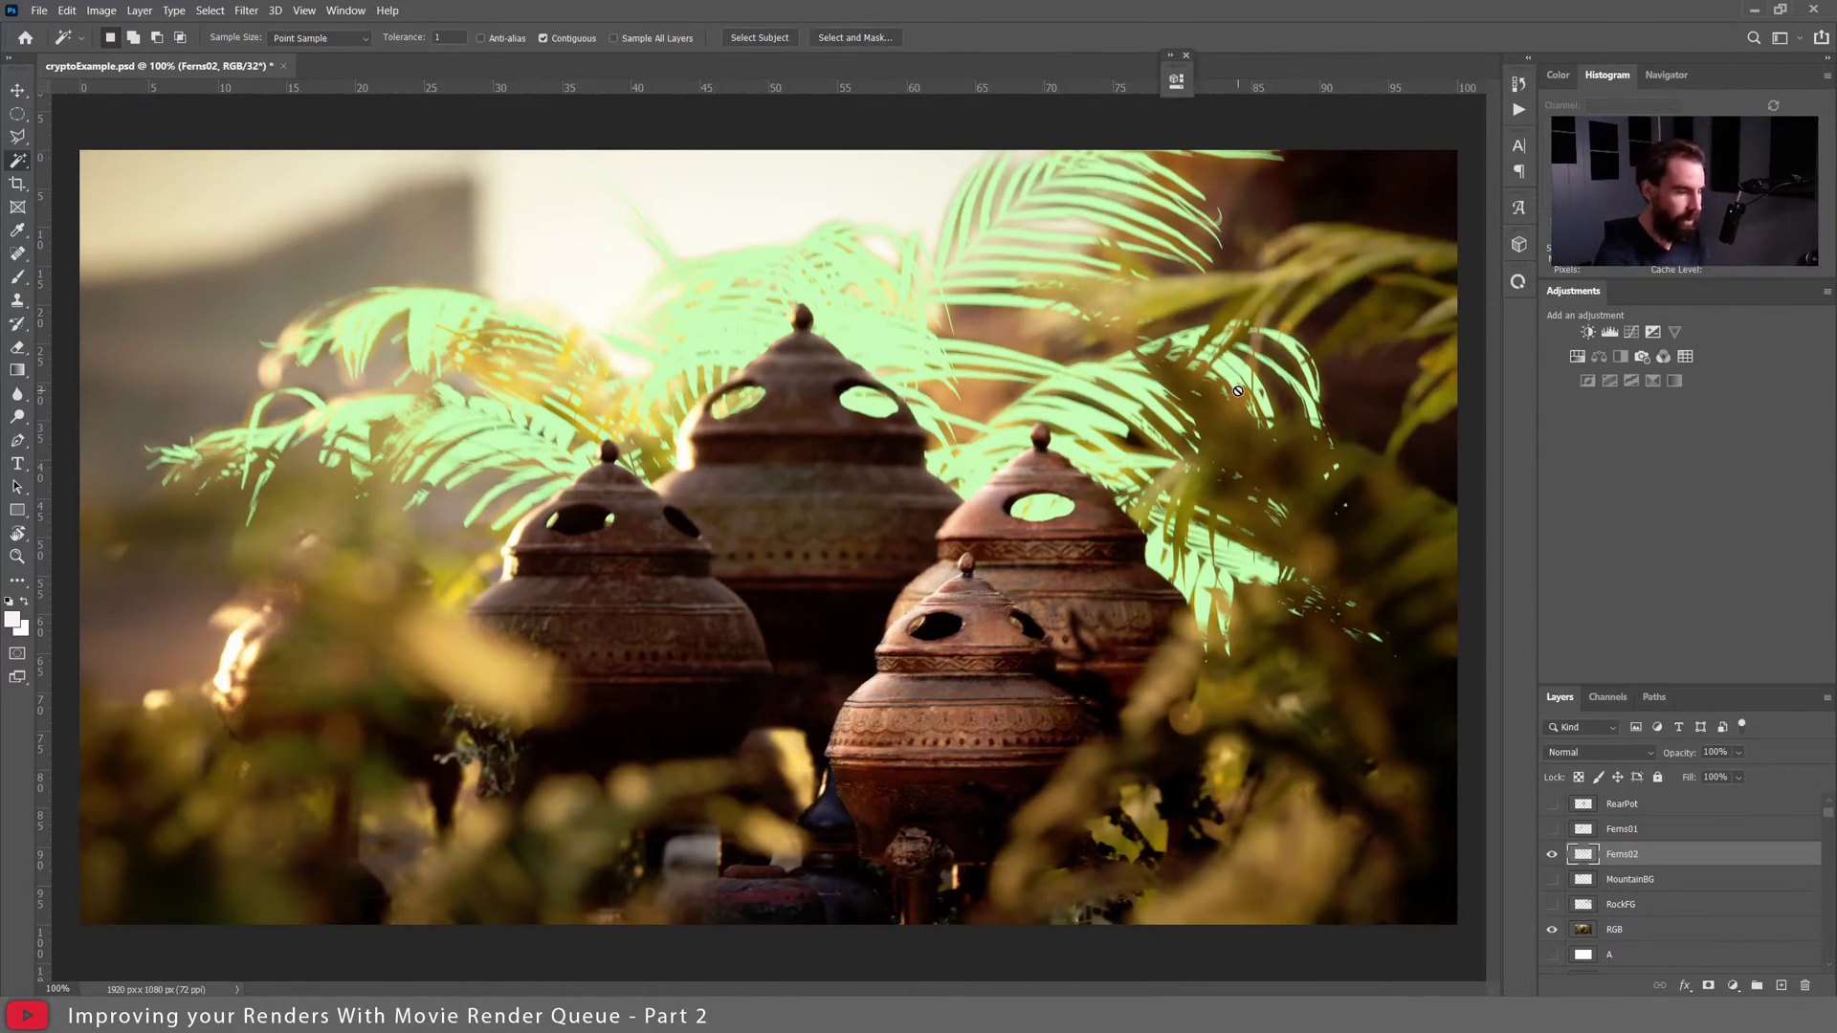
pyautogui.hotkey('ctrl', '-')
pyautogui.hotkey('ctrl', '+')
pyautogui.hotkey('ctrl', '+')
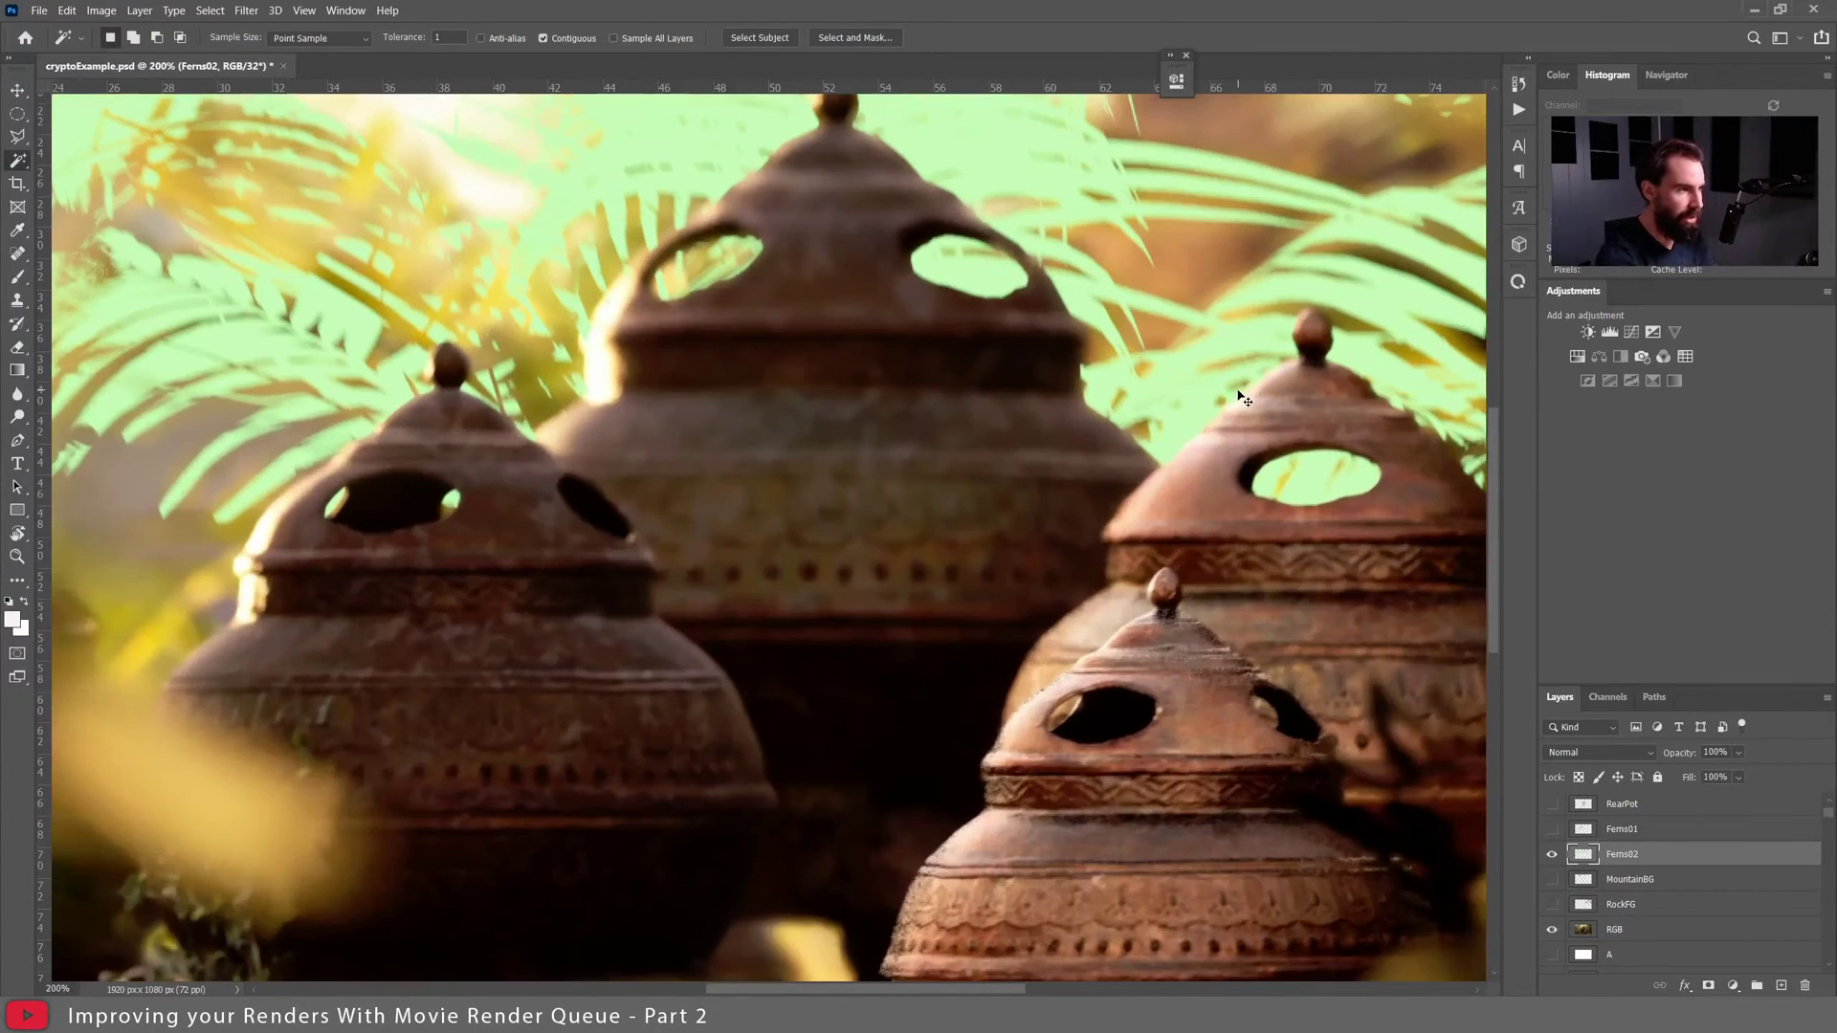
pyautogui.moveTo(816, 477); pyautogui.dragTo(1242, 533)
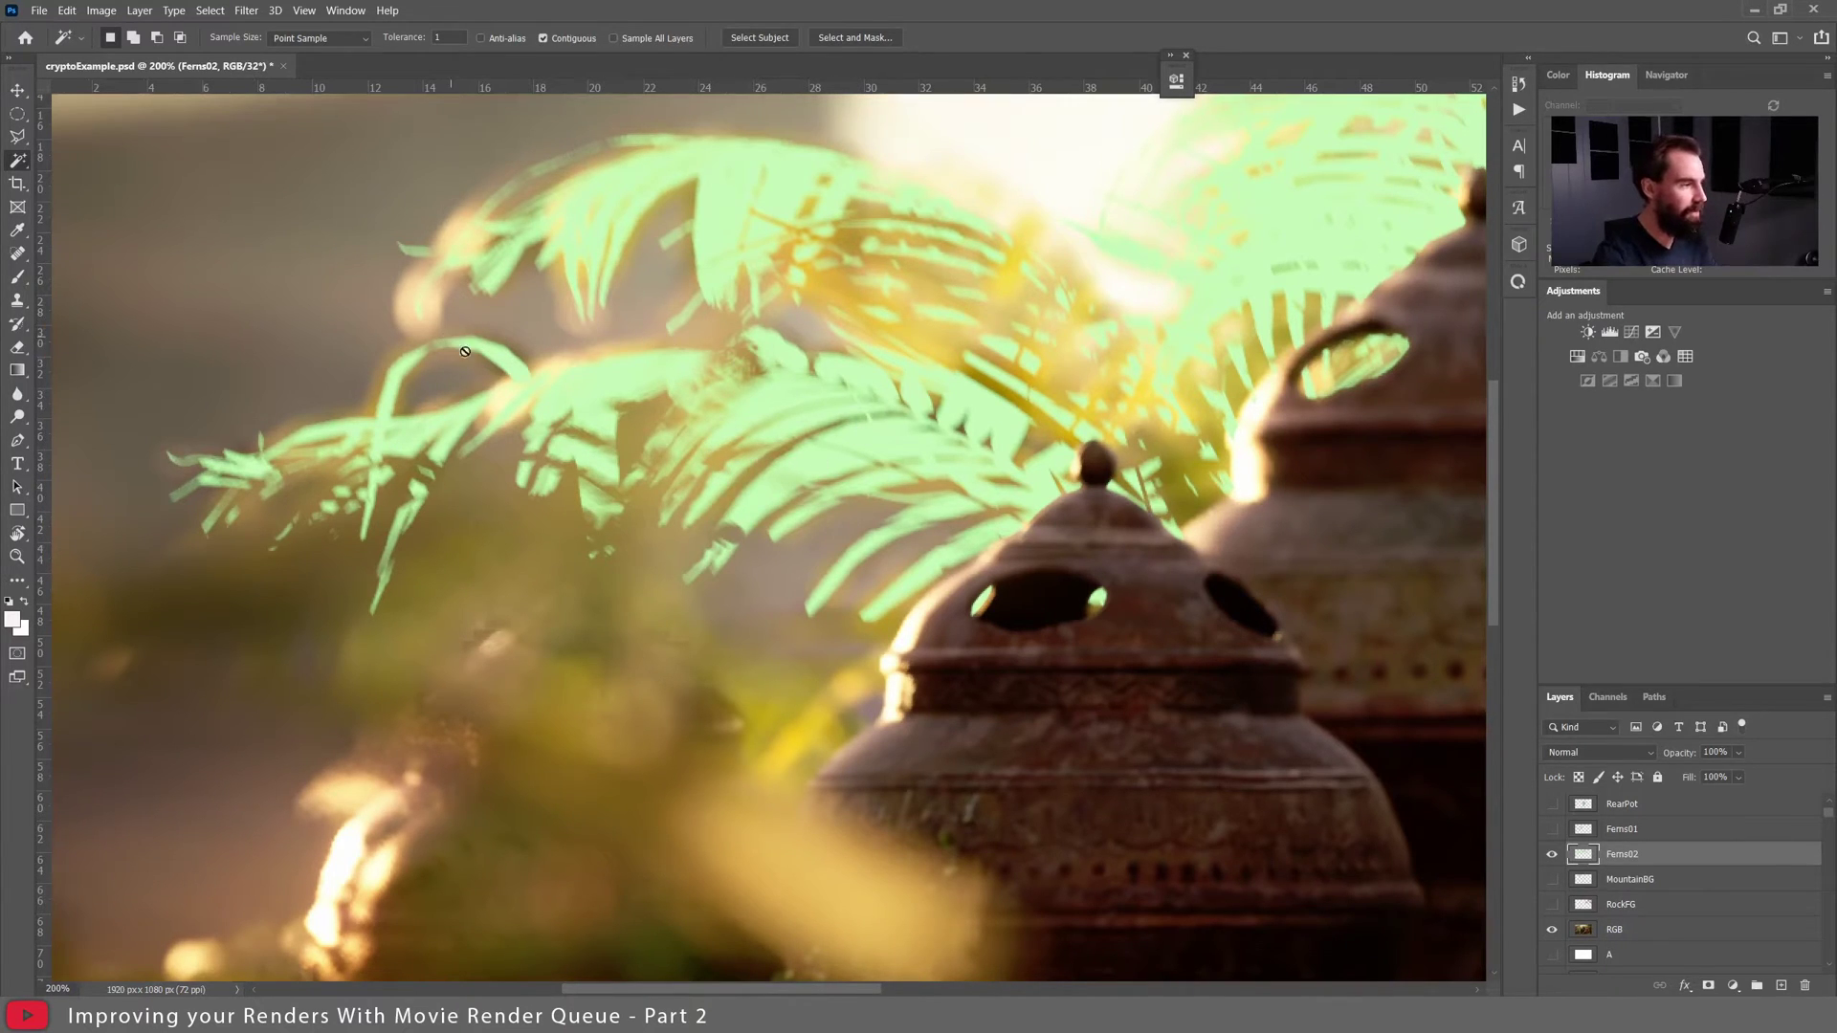
pyautogui.moveTo(500, 394); pyautogui.dragTo(597, 483)
pyautogui.moveTo(945, 346); pyautogui.dragTo(612, 600)
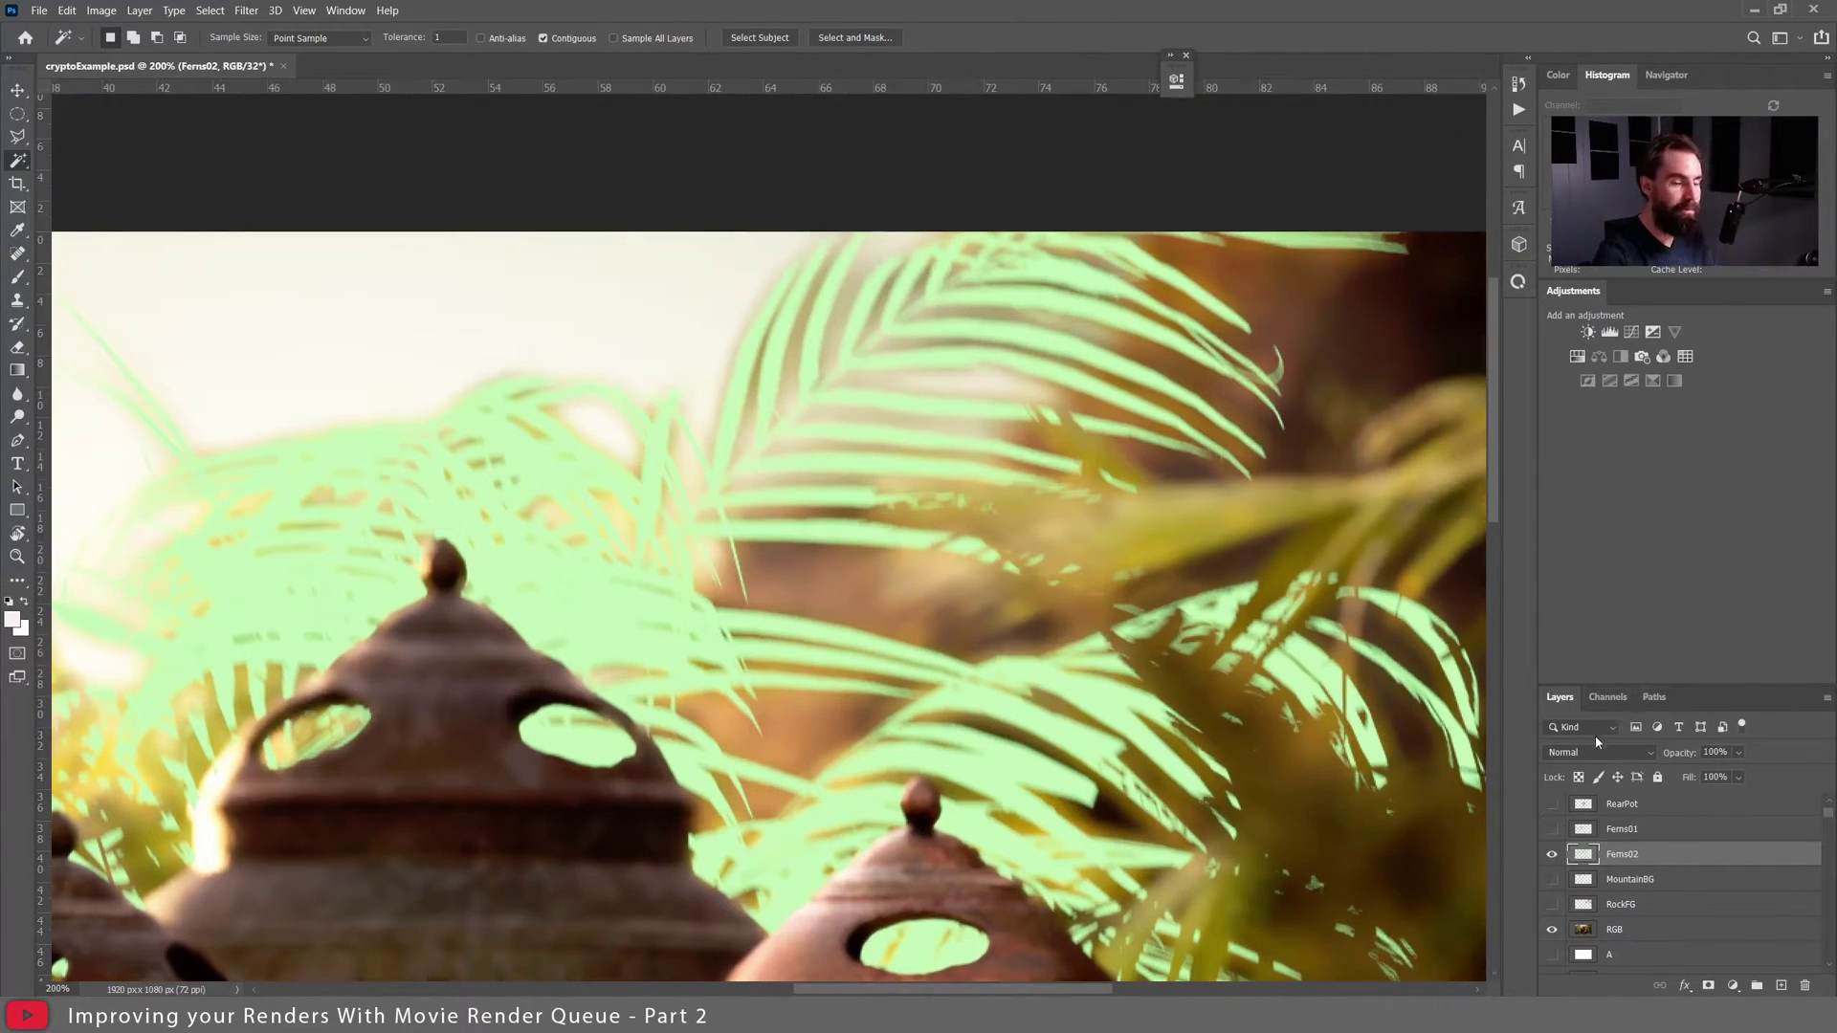
pyautogui.click(1552, 855)
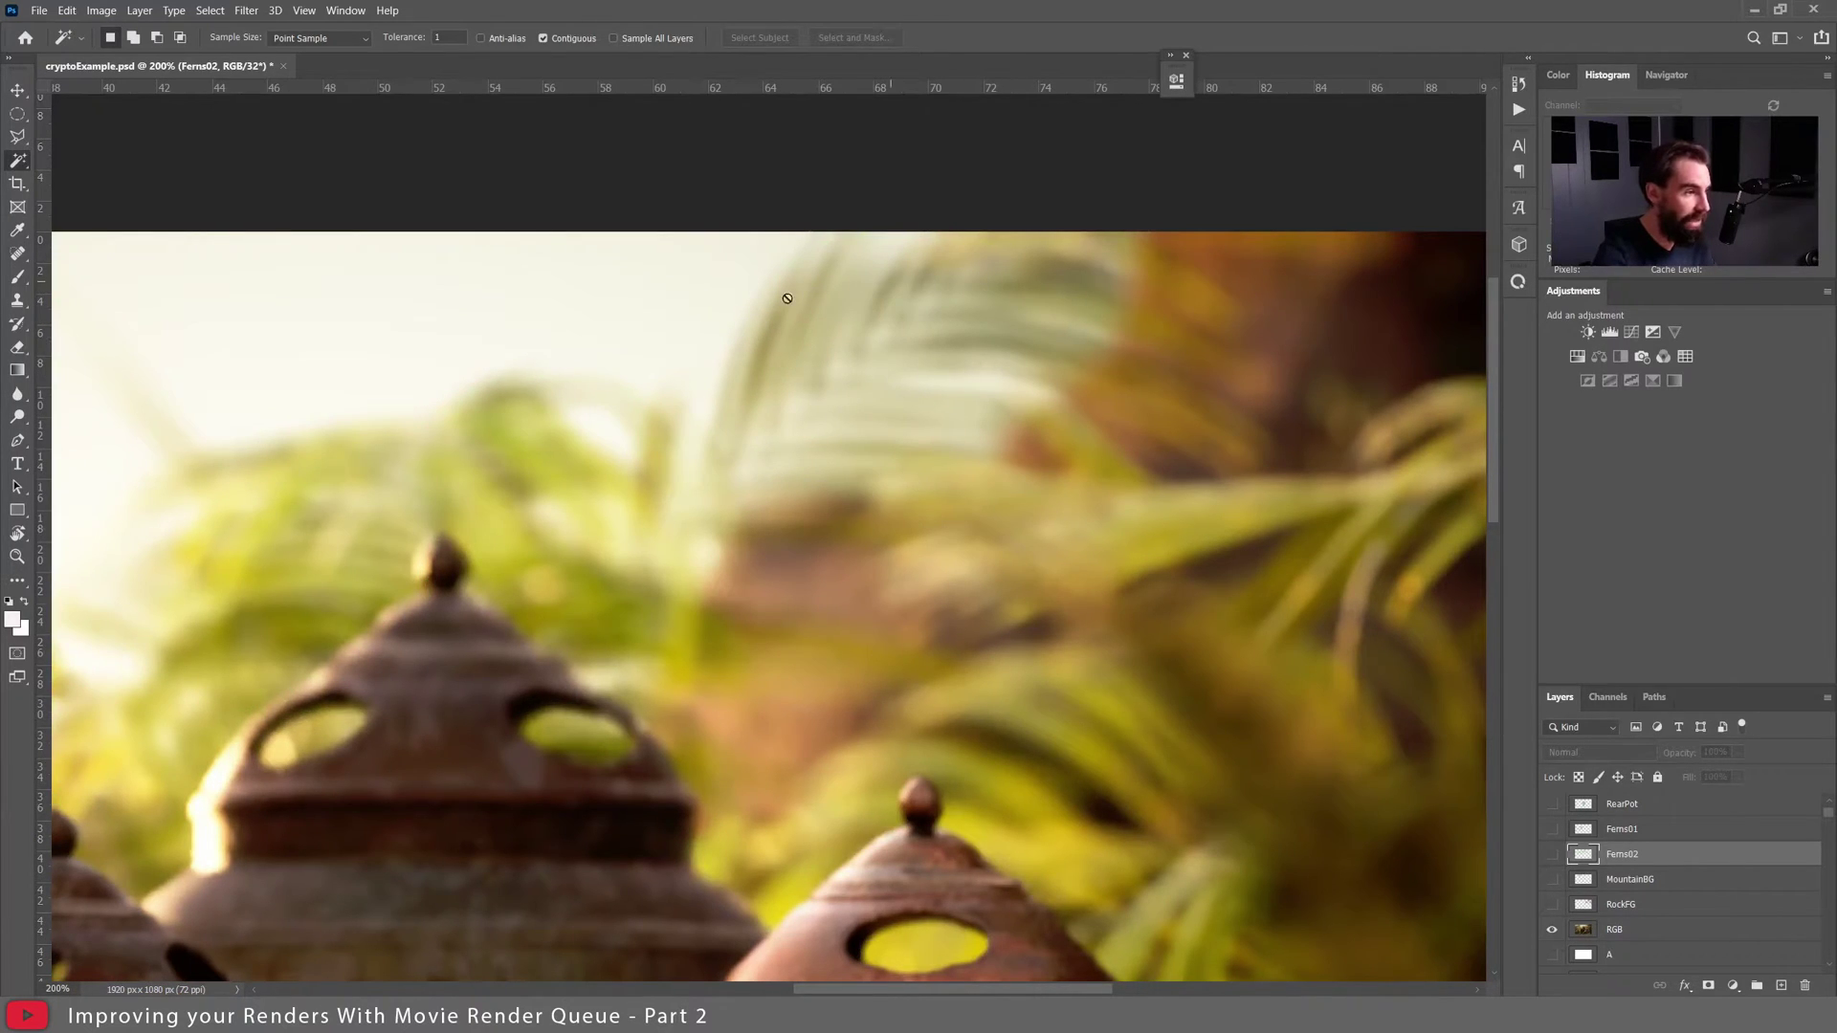
pyautogui.click(1552, 854)
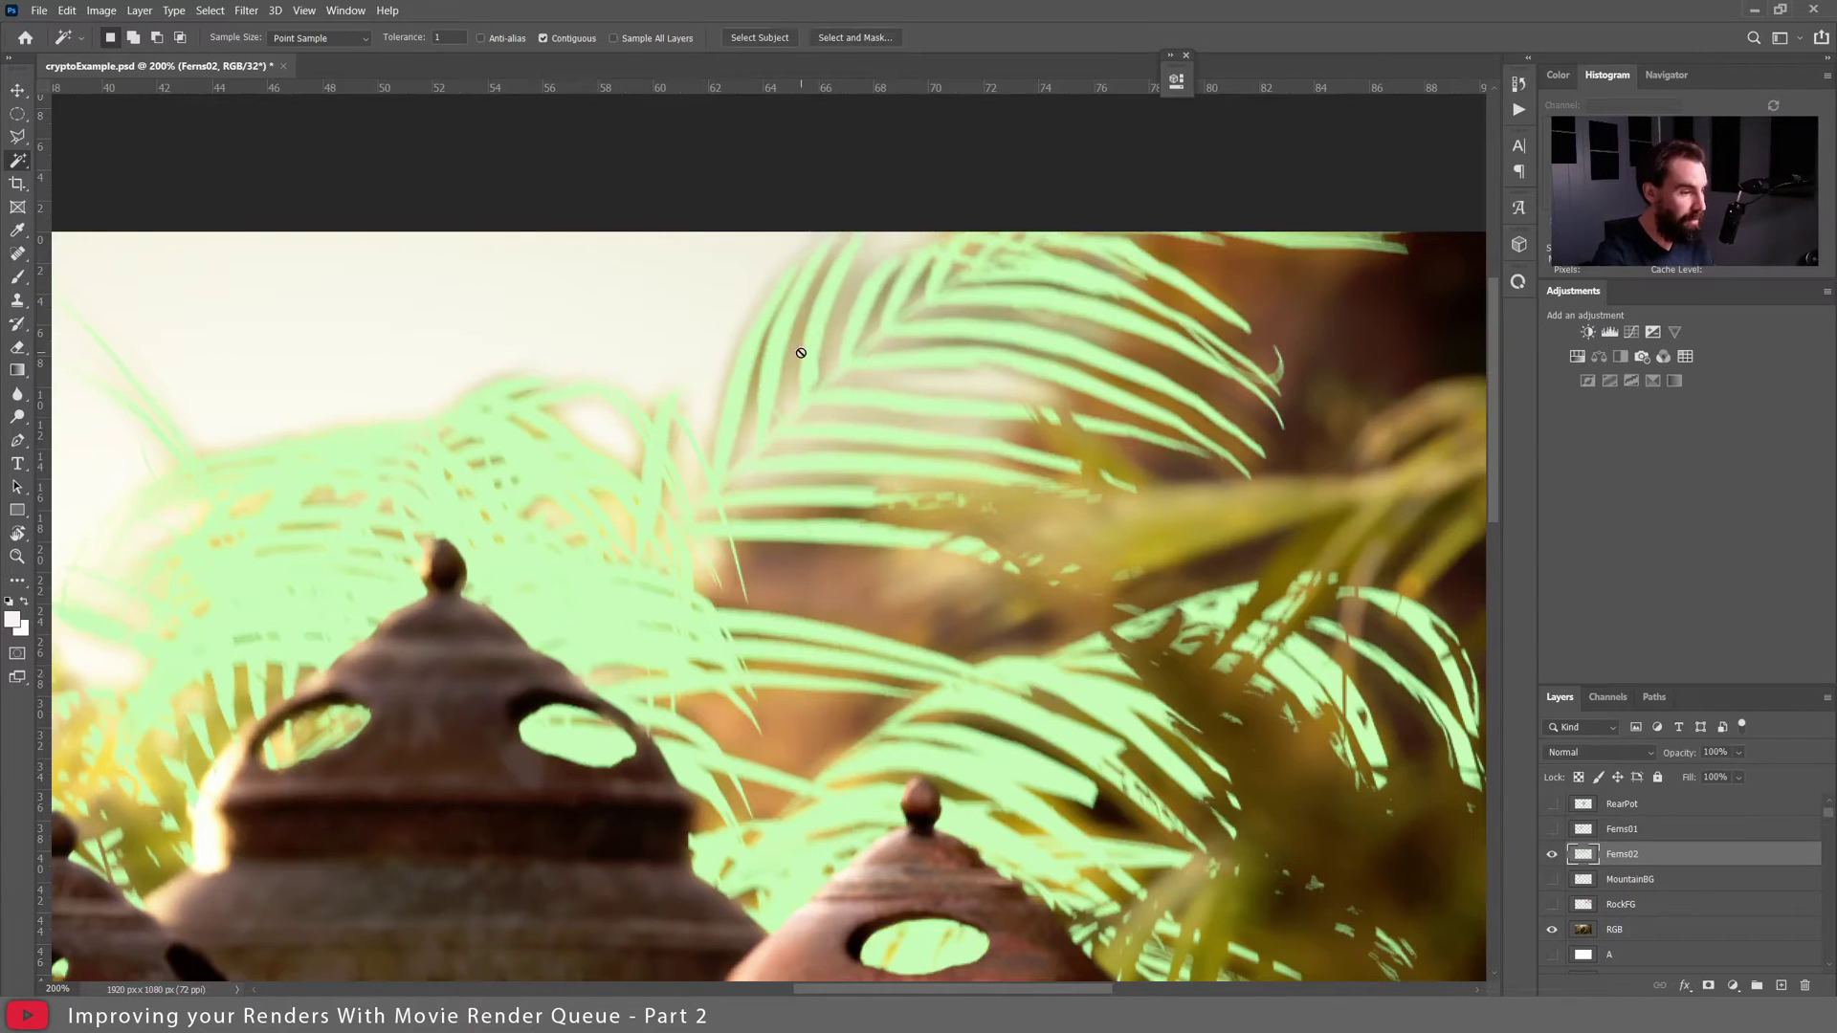
# Zoom closer to recheck the matte edges, hide Ferns02, and pan over to the pots.
pyautogui.keyDown('alt'); pyautogui.scroll(4, 801, 353); pyautogui.keyUp('alt')
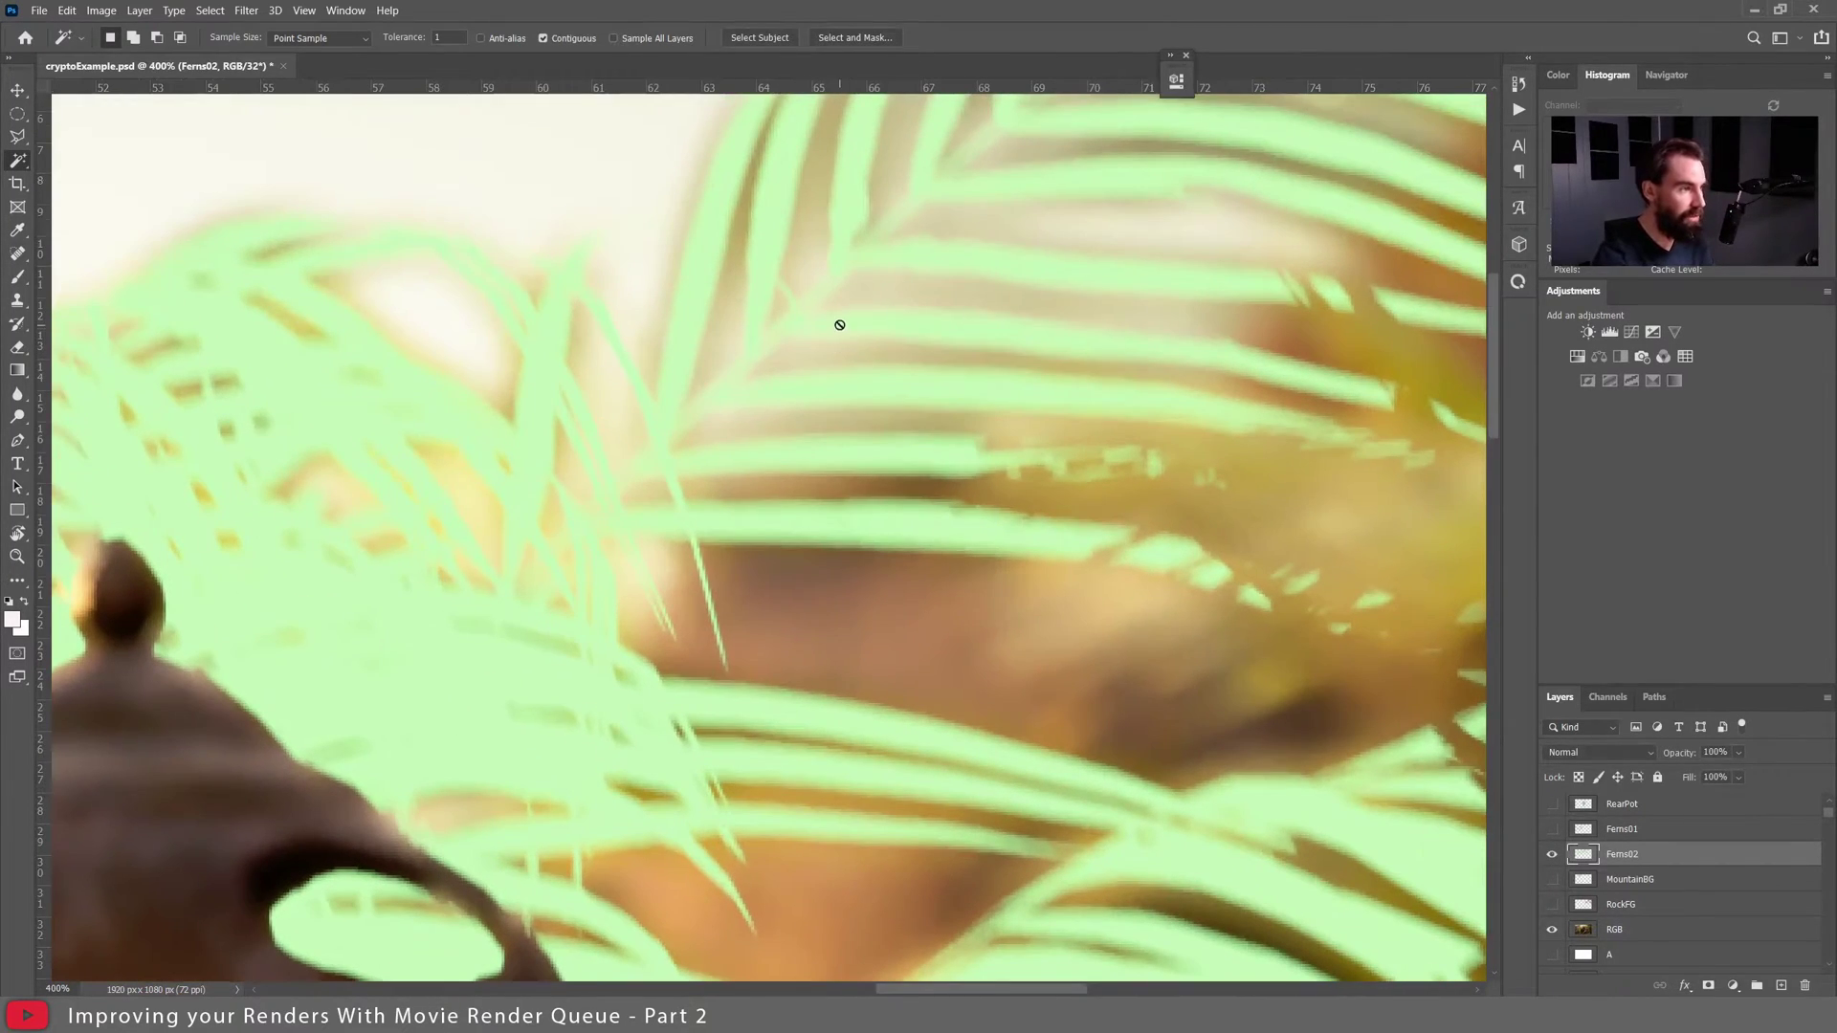
pyautogui.scroll(3, 839, 321)
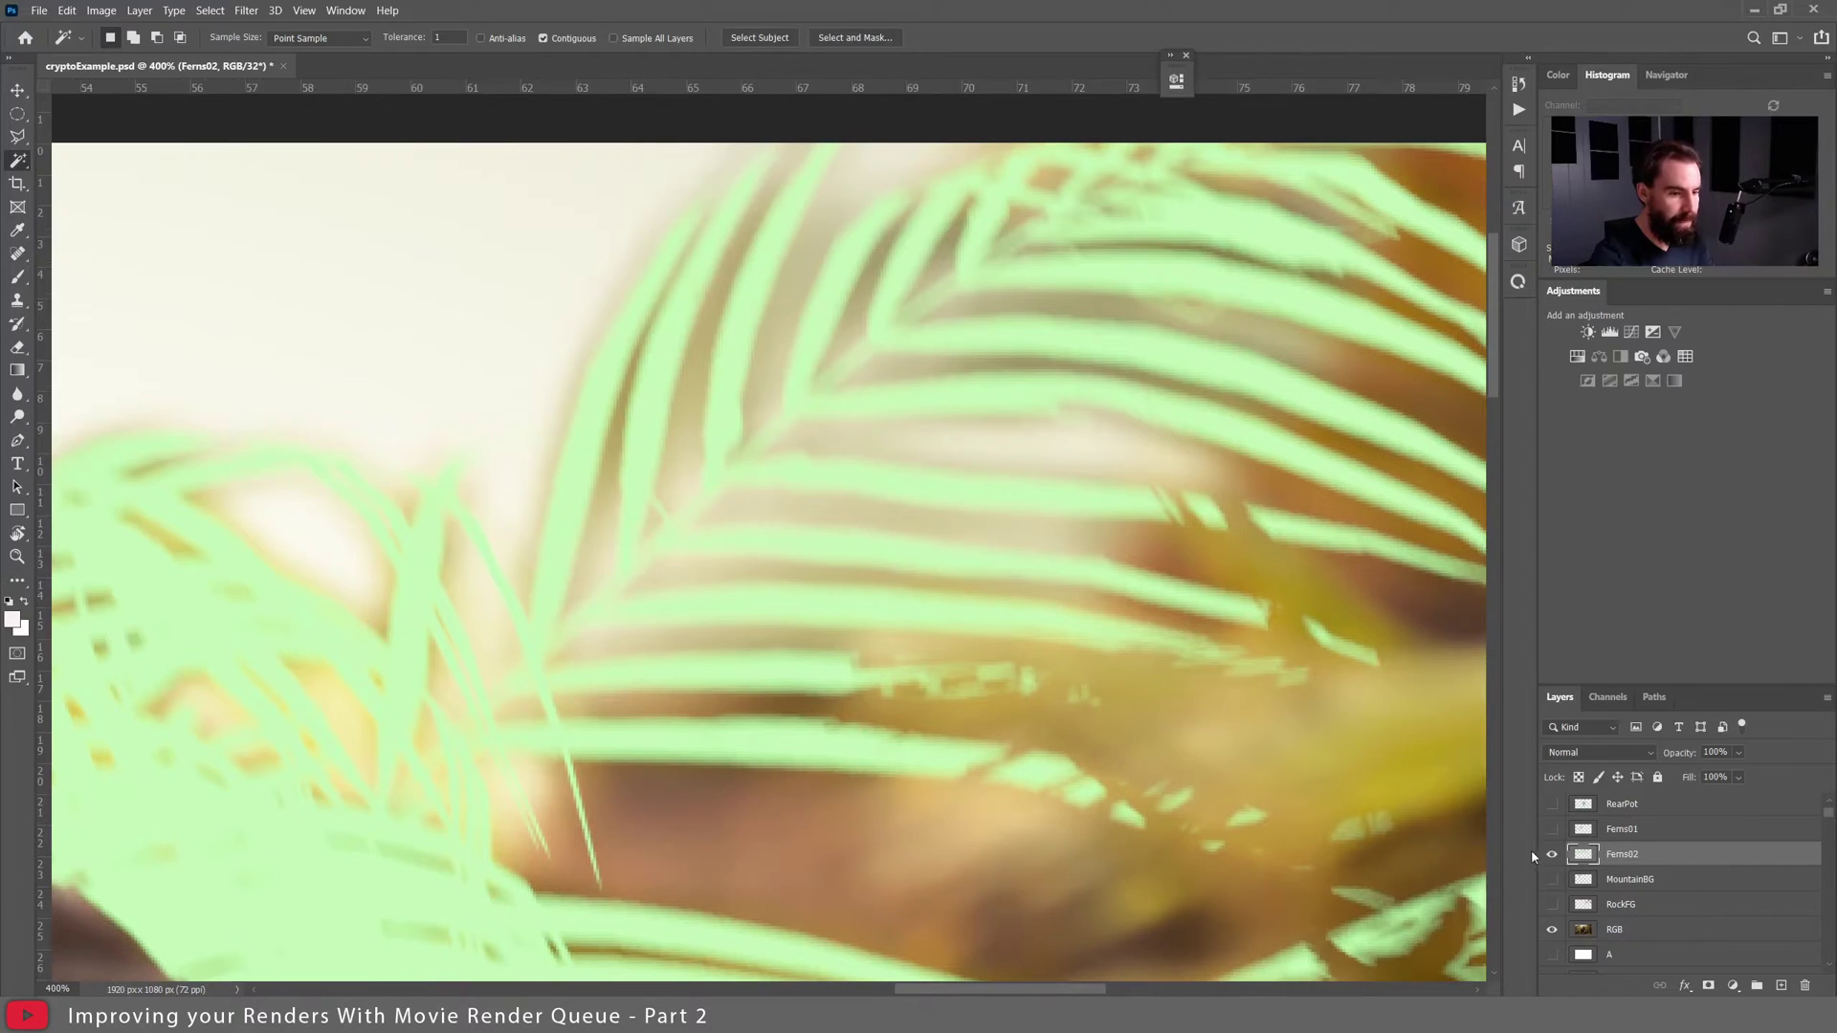
pyautogui.click(1551, 854)
pyautogui.click(1552, 855)
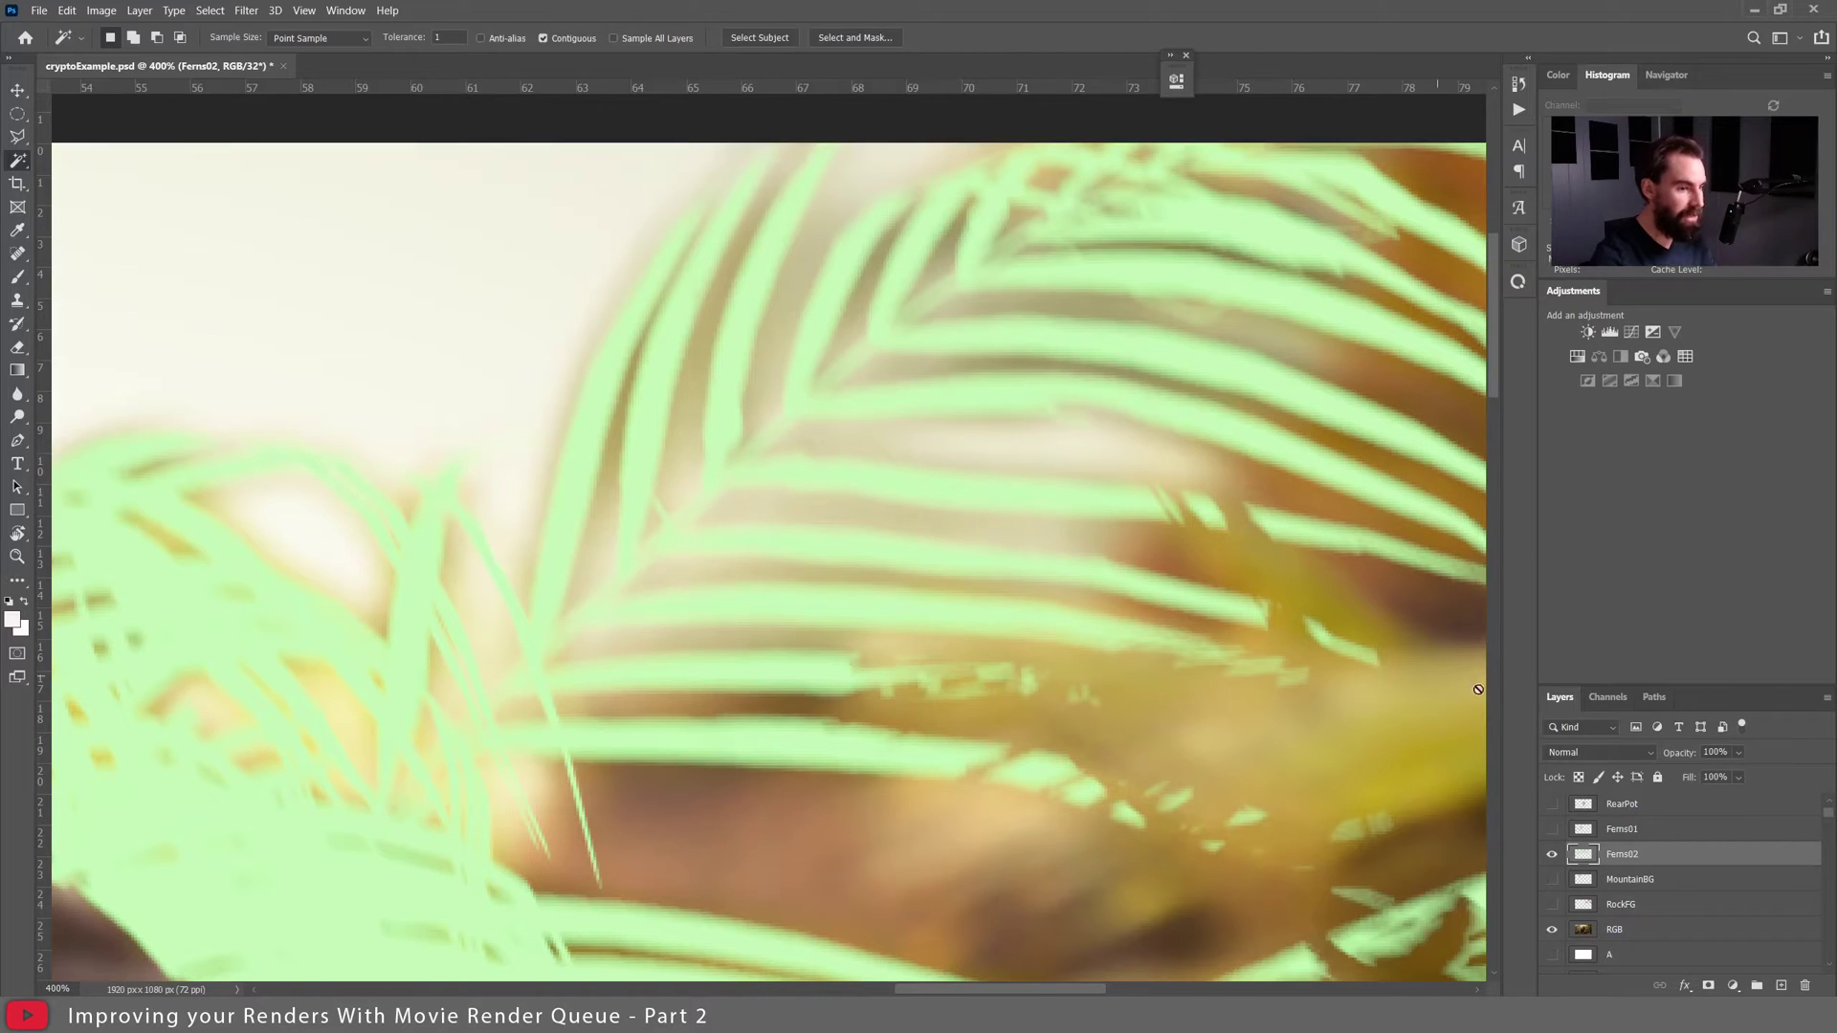
pyautogui.click(1552, 855)
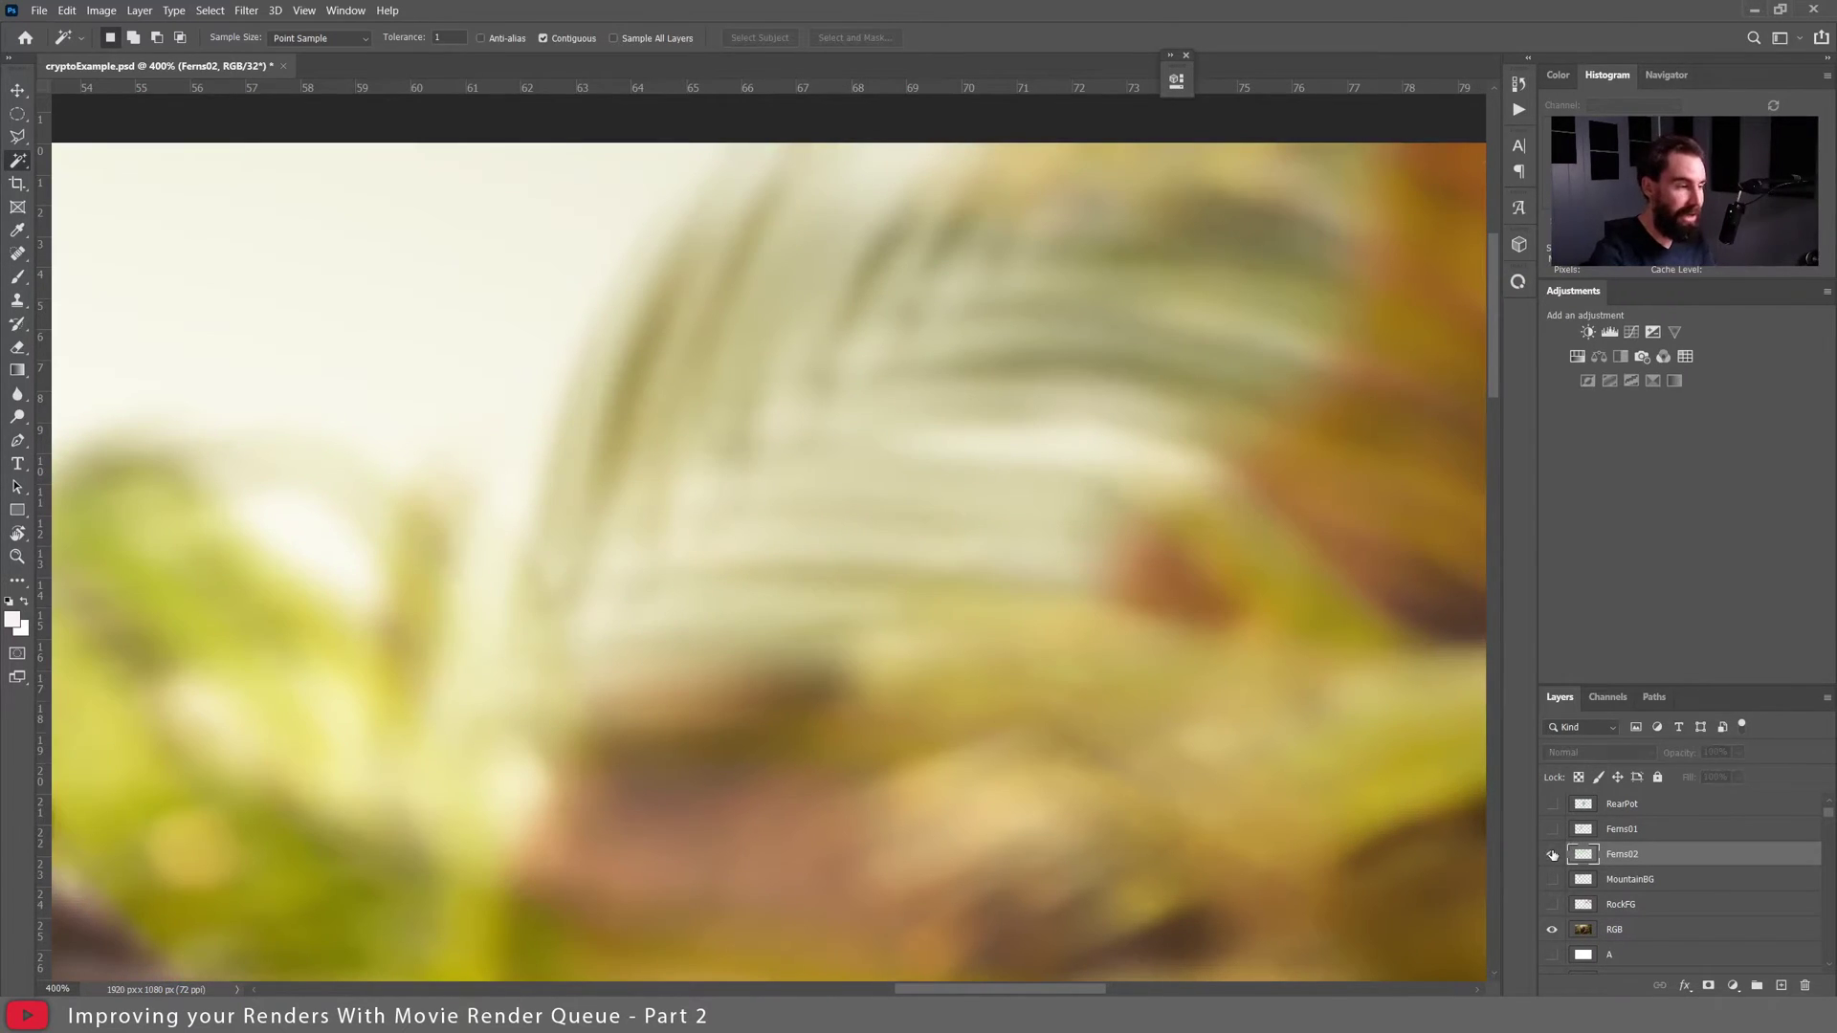
pyautogui.click(1551, 854)
pyautogui.click(1551, 855)
pyautogui.keyDown('alt'); pyautogui.scroll(-2, 1378, 765); pyautogui.keyUp('alt')
pyautogui.moveTo(886, 635); pyautogui.dragTo(1090, 449)
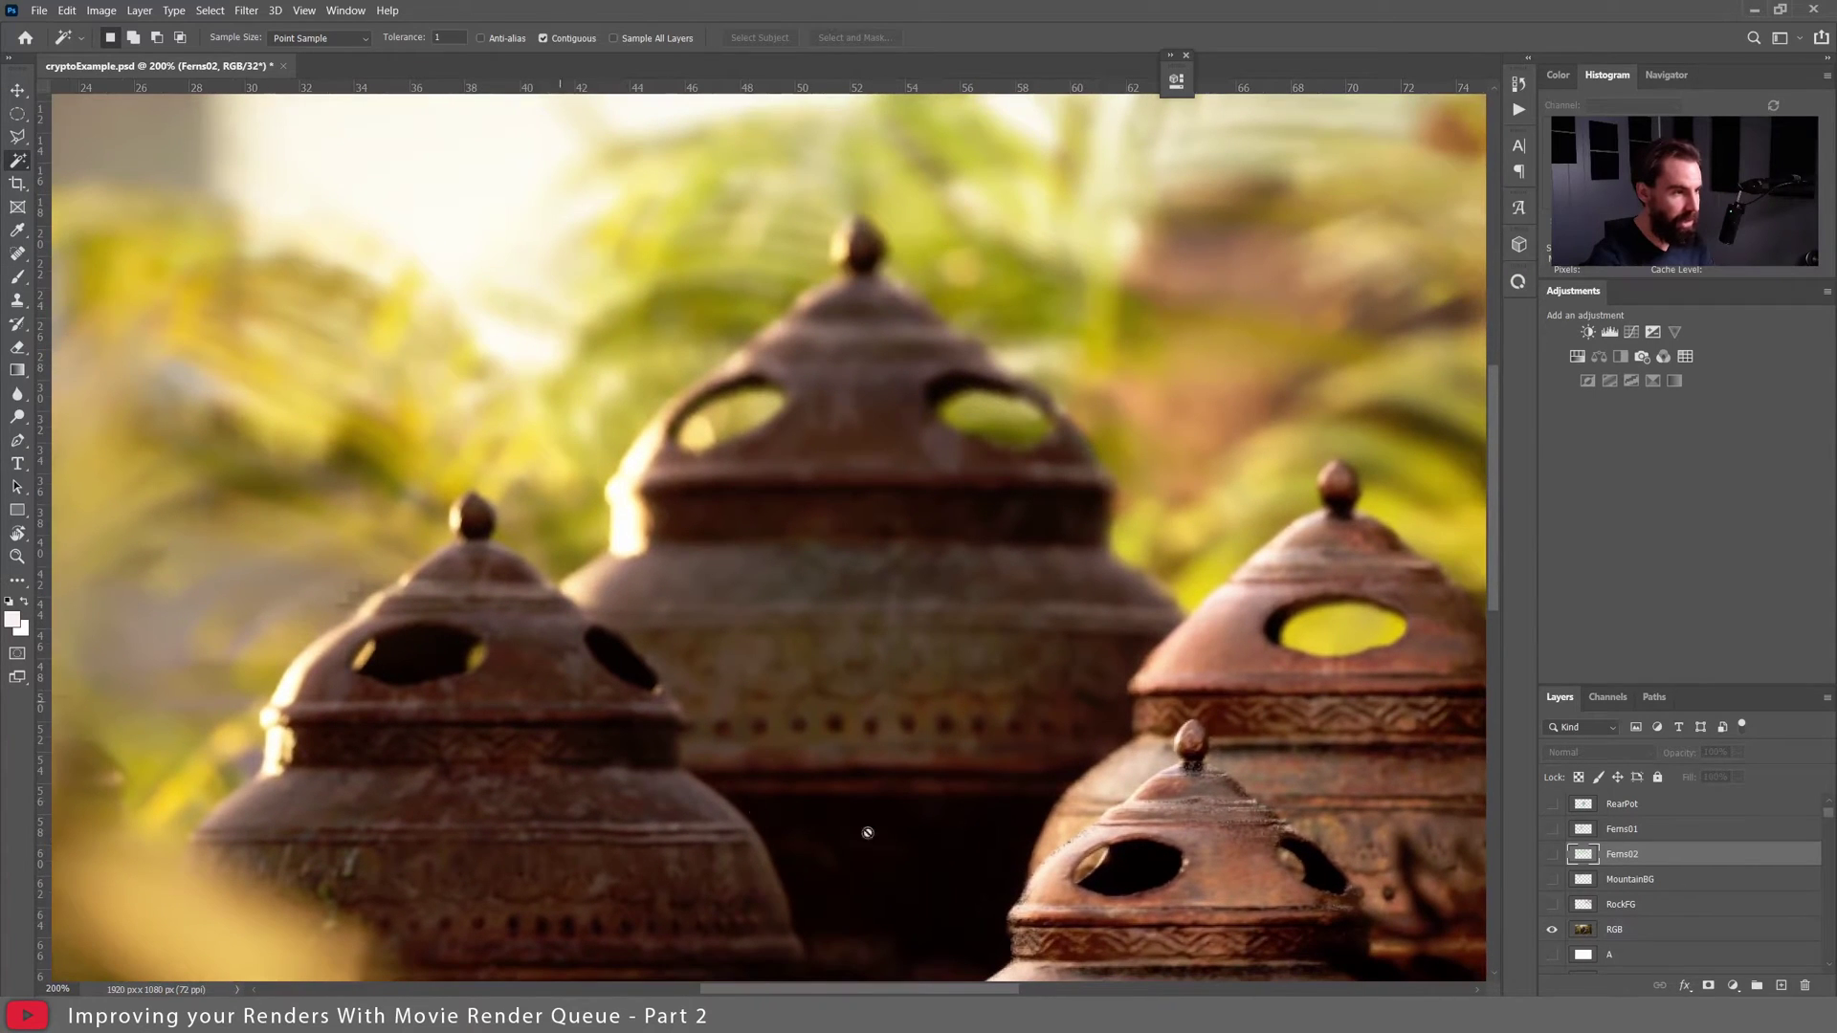
# Magic Wand-select the RearPot matte, hide the layer, and inspect the selection edges around the pots.
pyautogui.click(1552, 805)
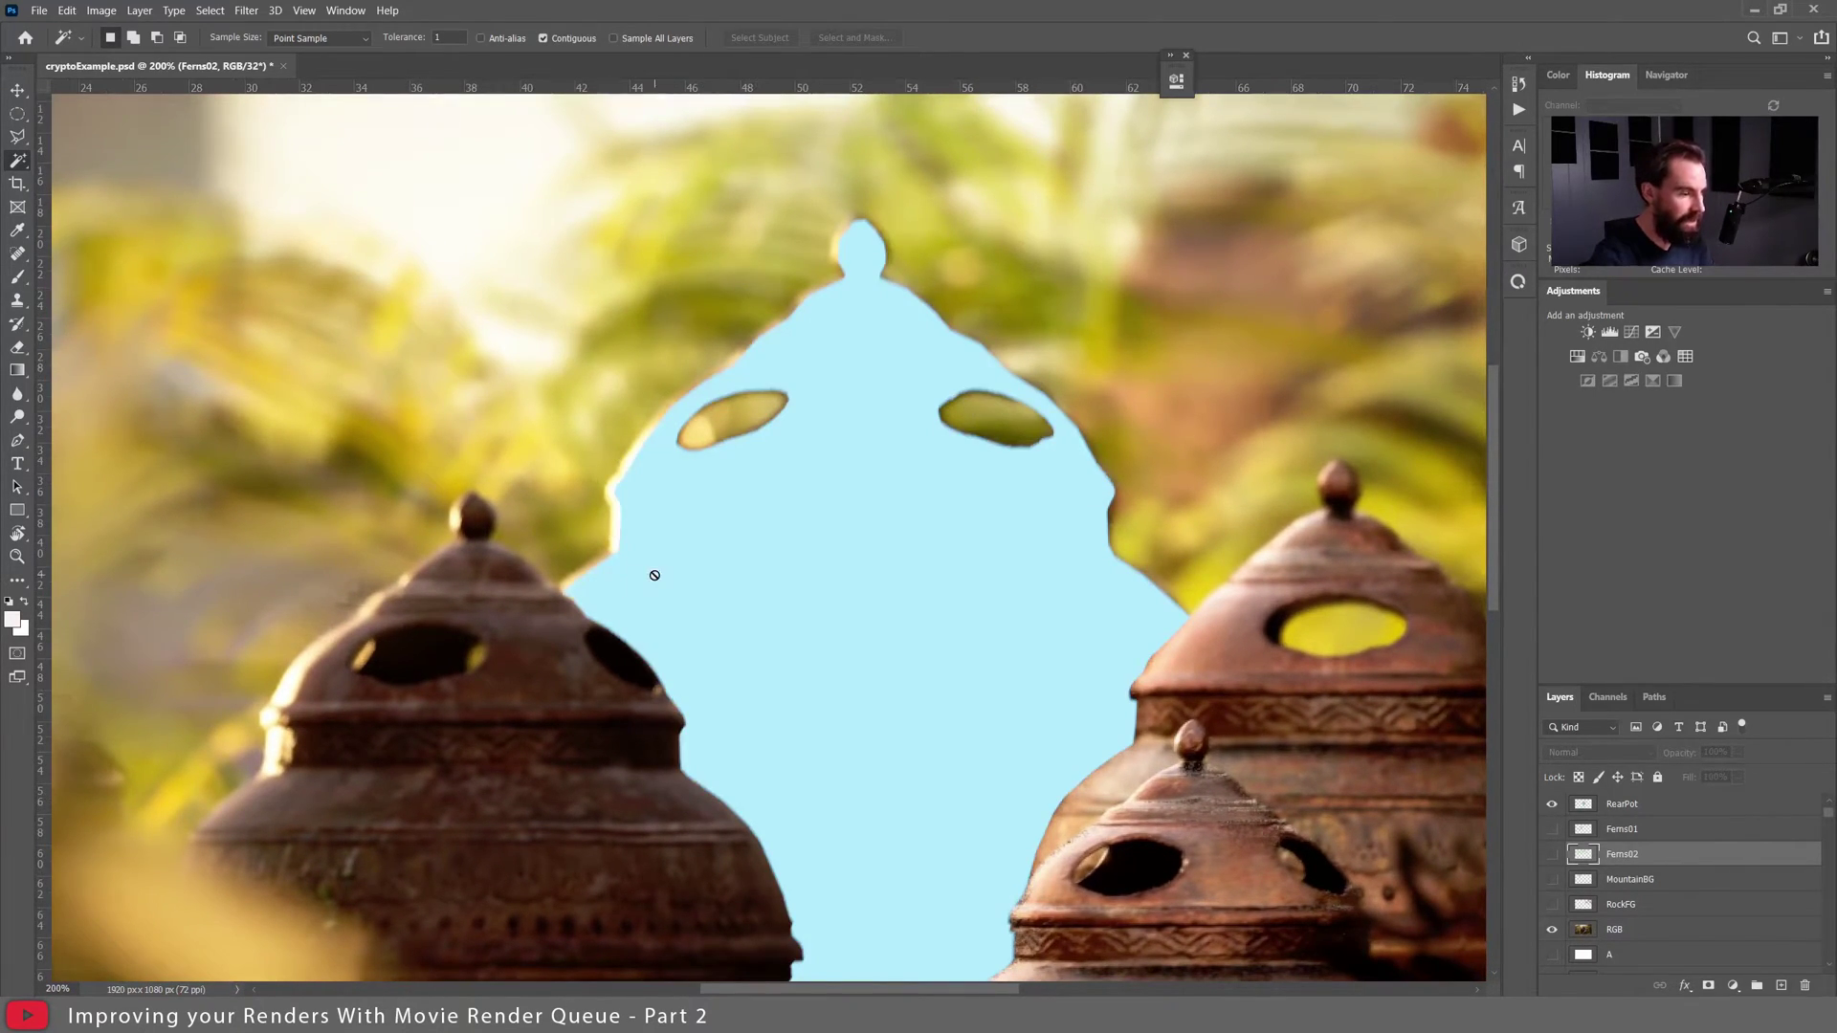
pyautogui.keyDown('alt'); pyautogui.scroll(1, 658, 580); pyautogui.keyUp('alt')
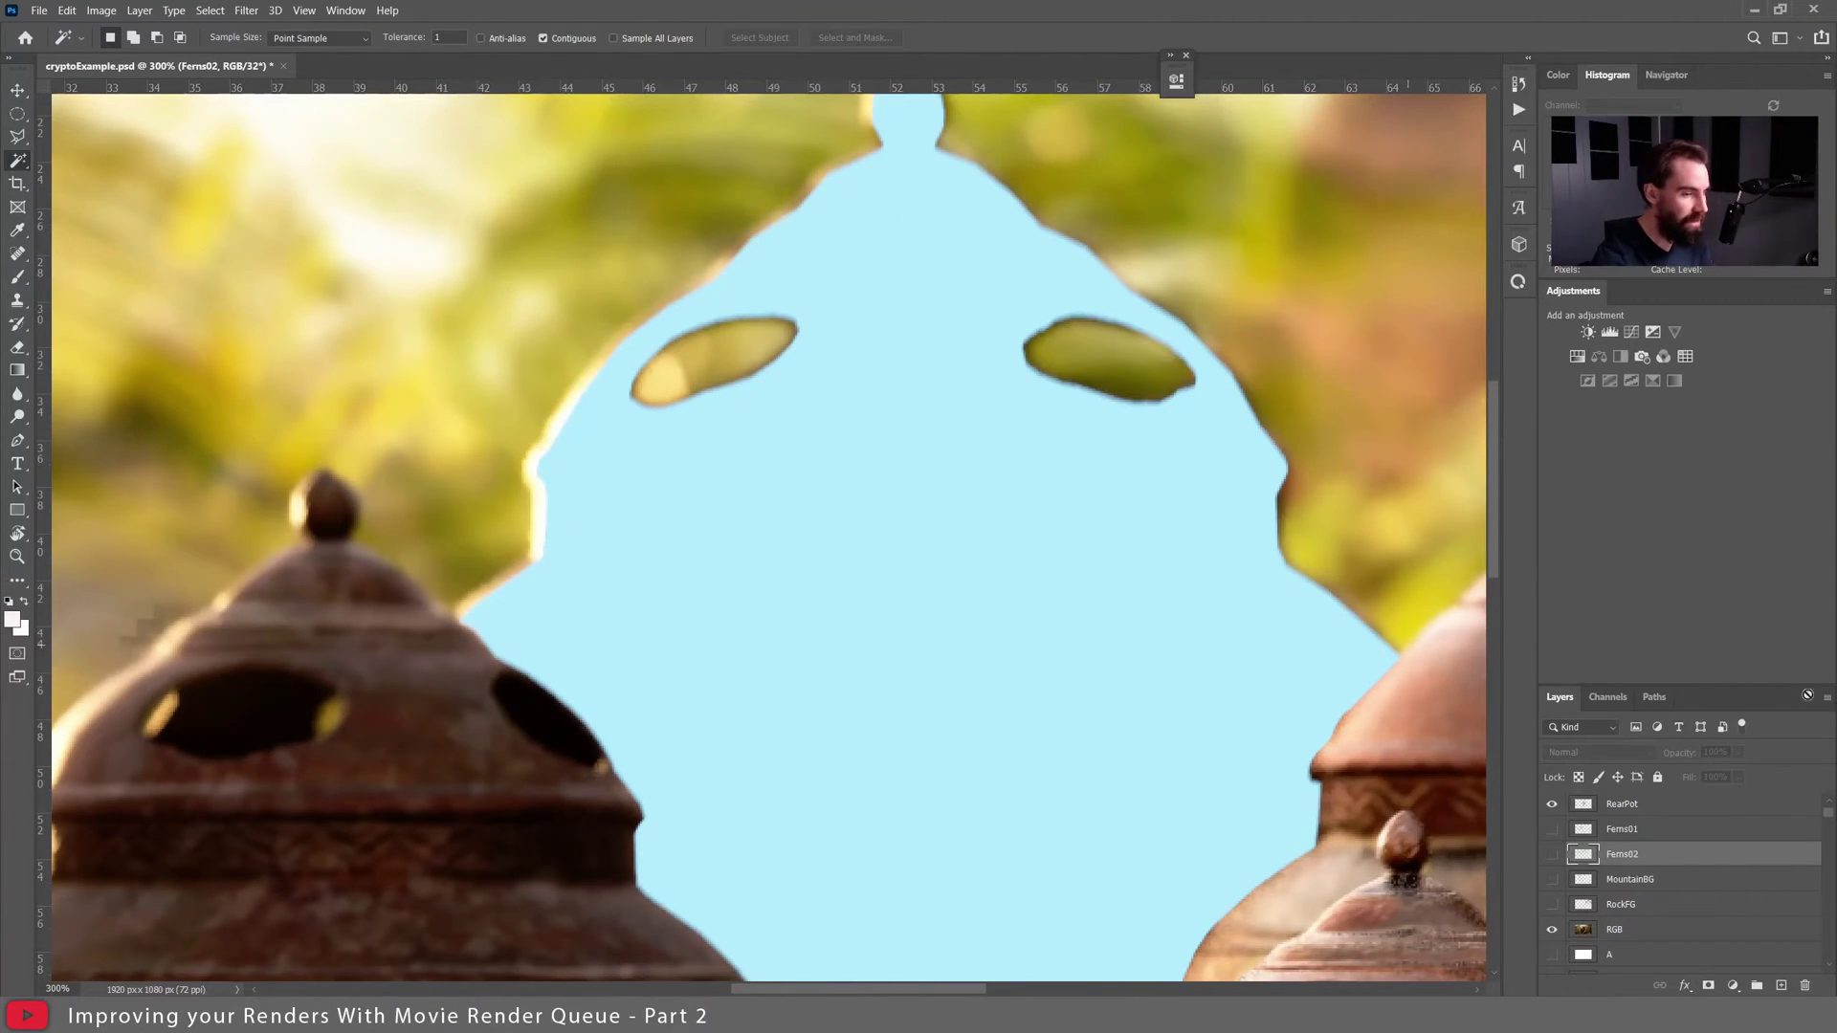
pyautogui.keyDown('ctrl'); pyautogui.click(1584, 811); pyautogui.keyUp('ctrl')
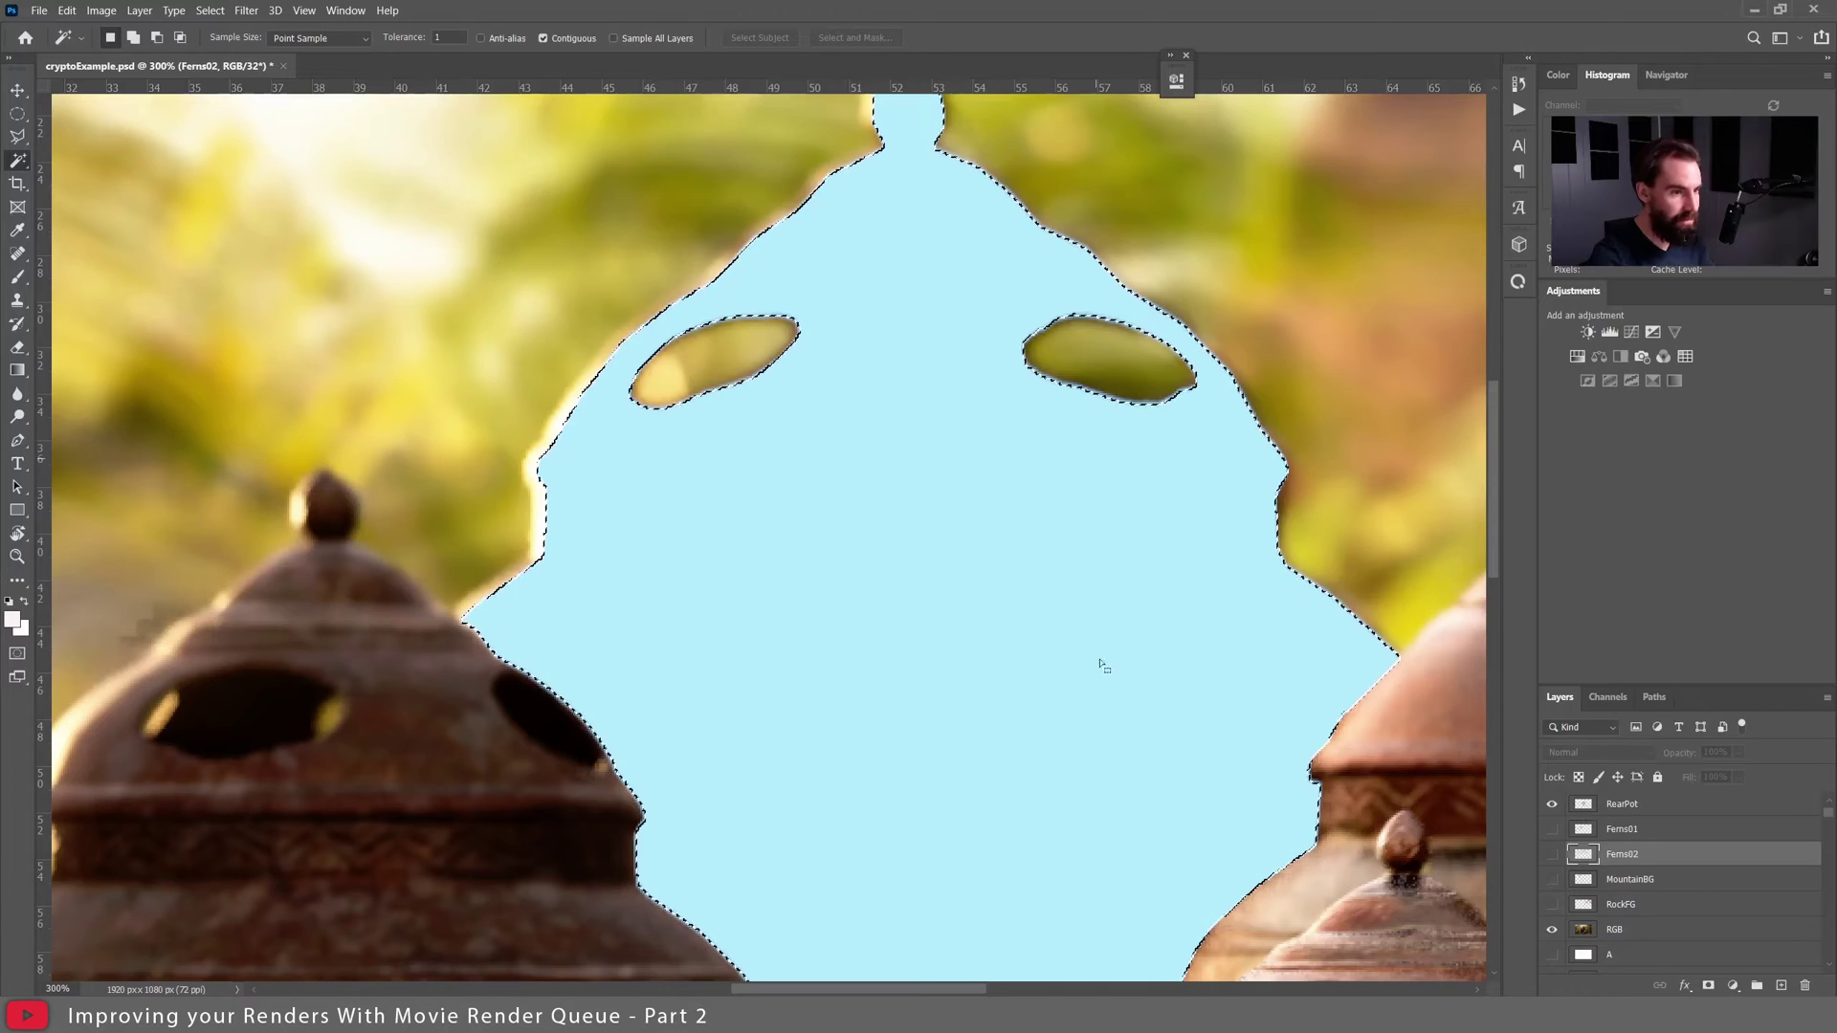
pyautogui.click(1551, 805)
pyautogui.scroll(1, 827, 440)
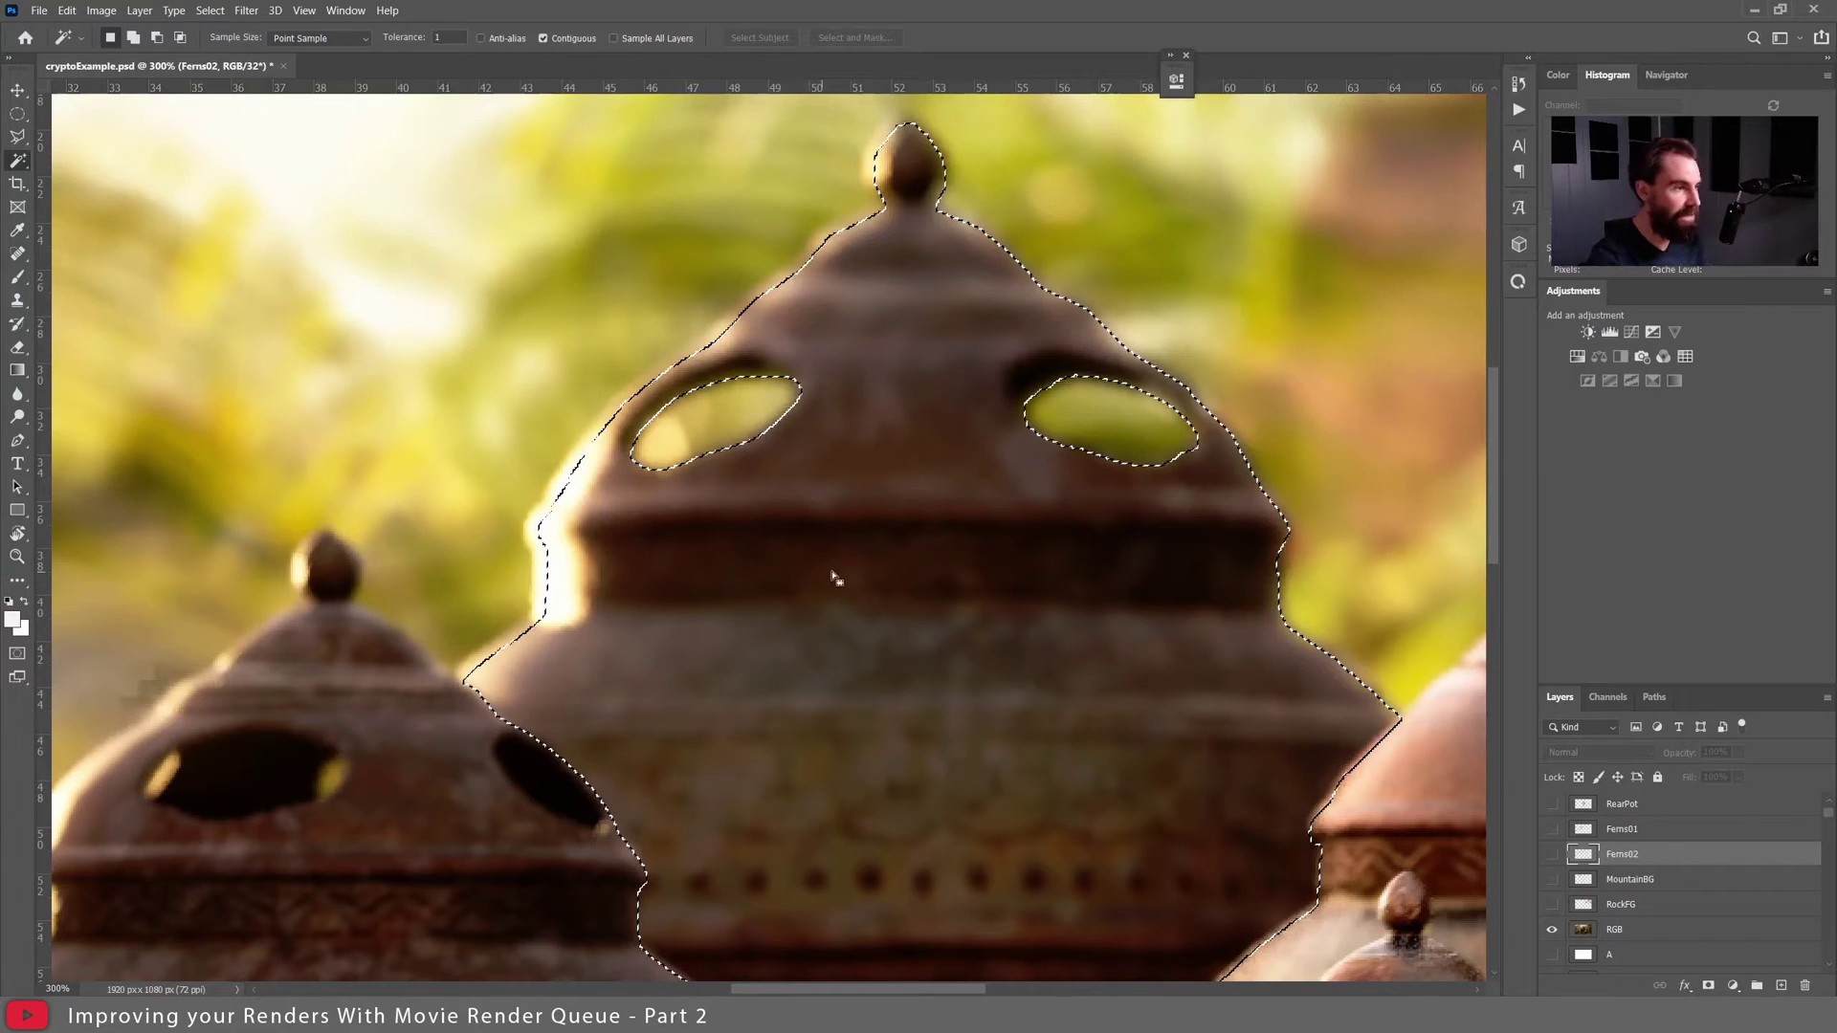
pyautogui.moveTo(832, 574); pyautogui.dragTo(693, 418)
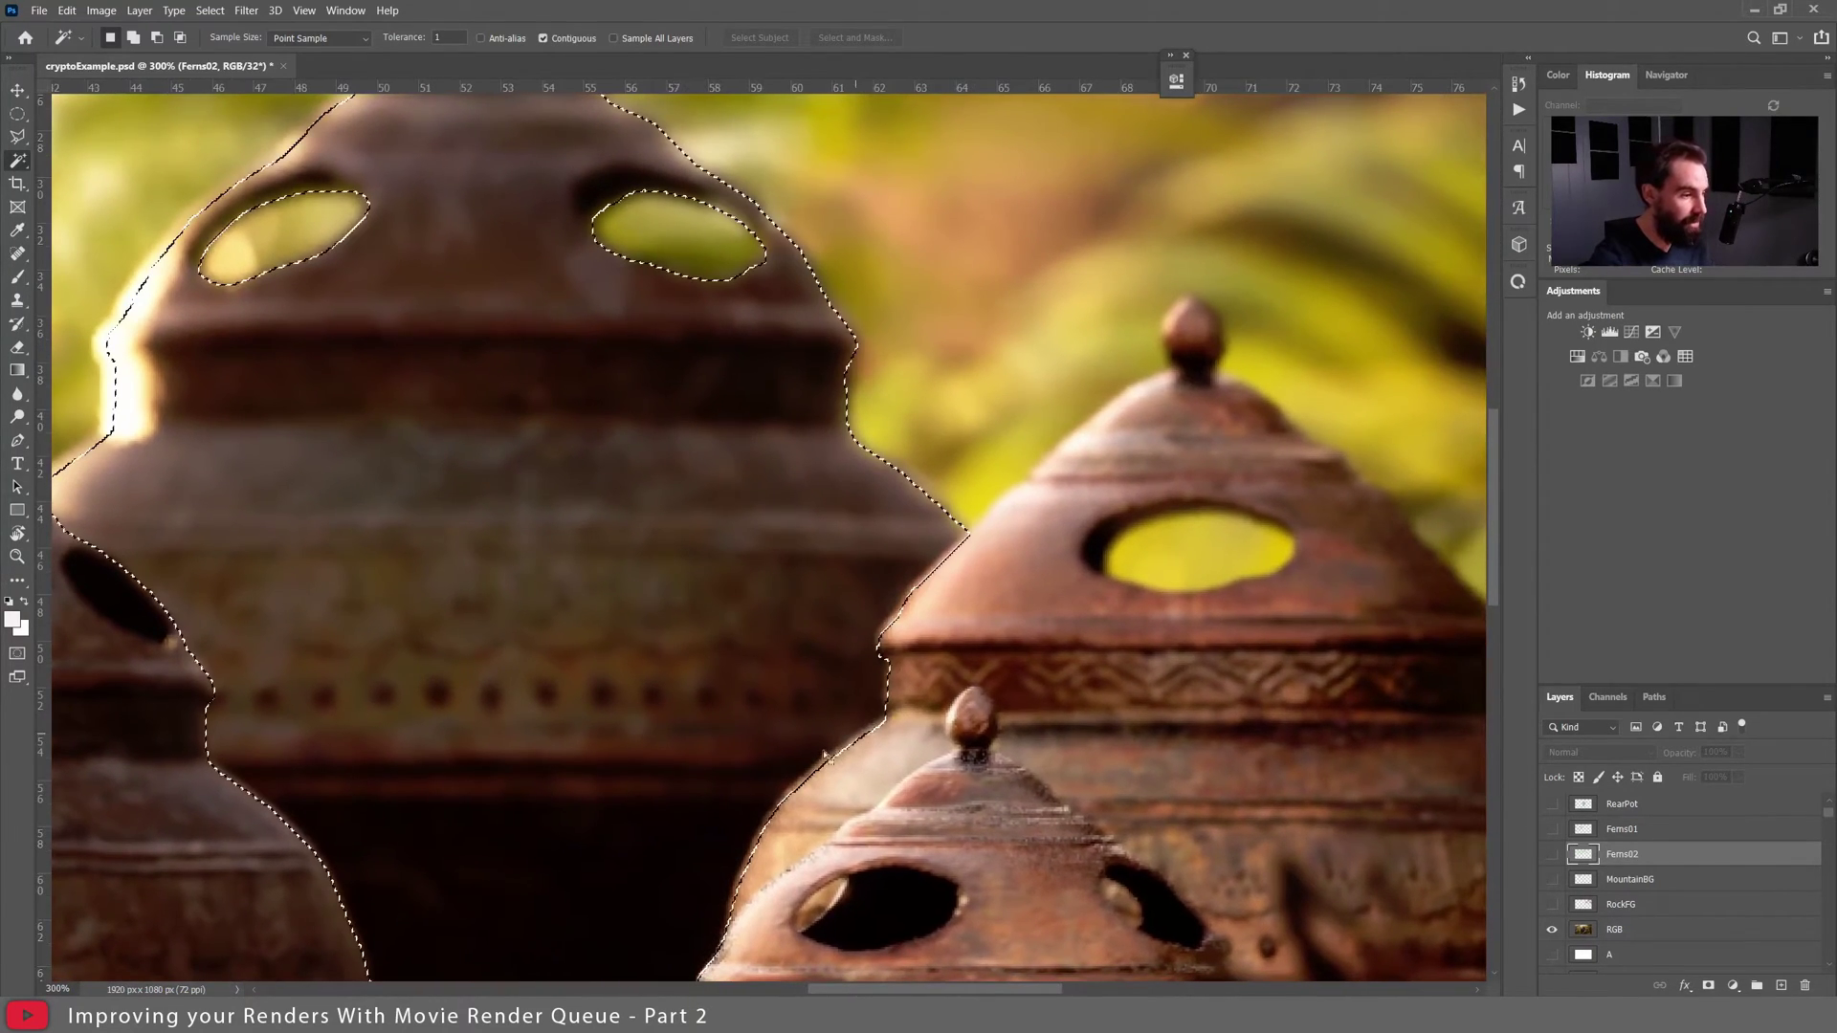
pyautogui.moveTo(880, 747); pyautogui.dragTo(986, 519)
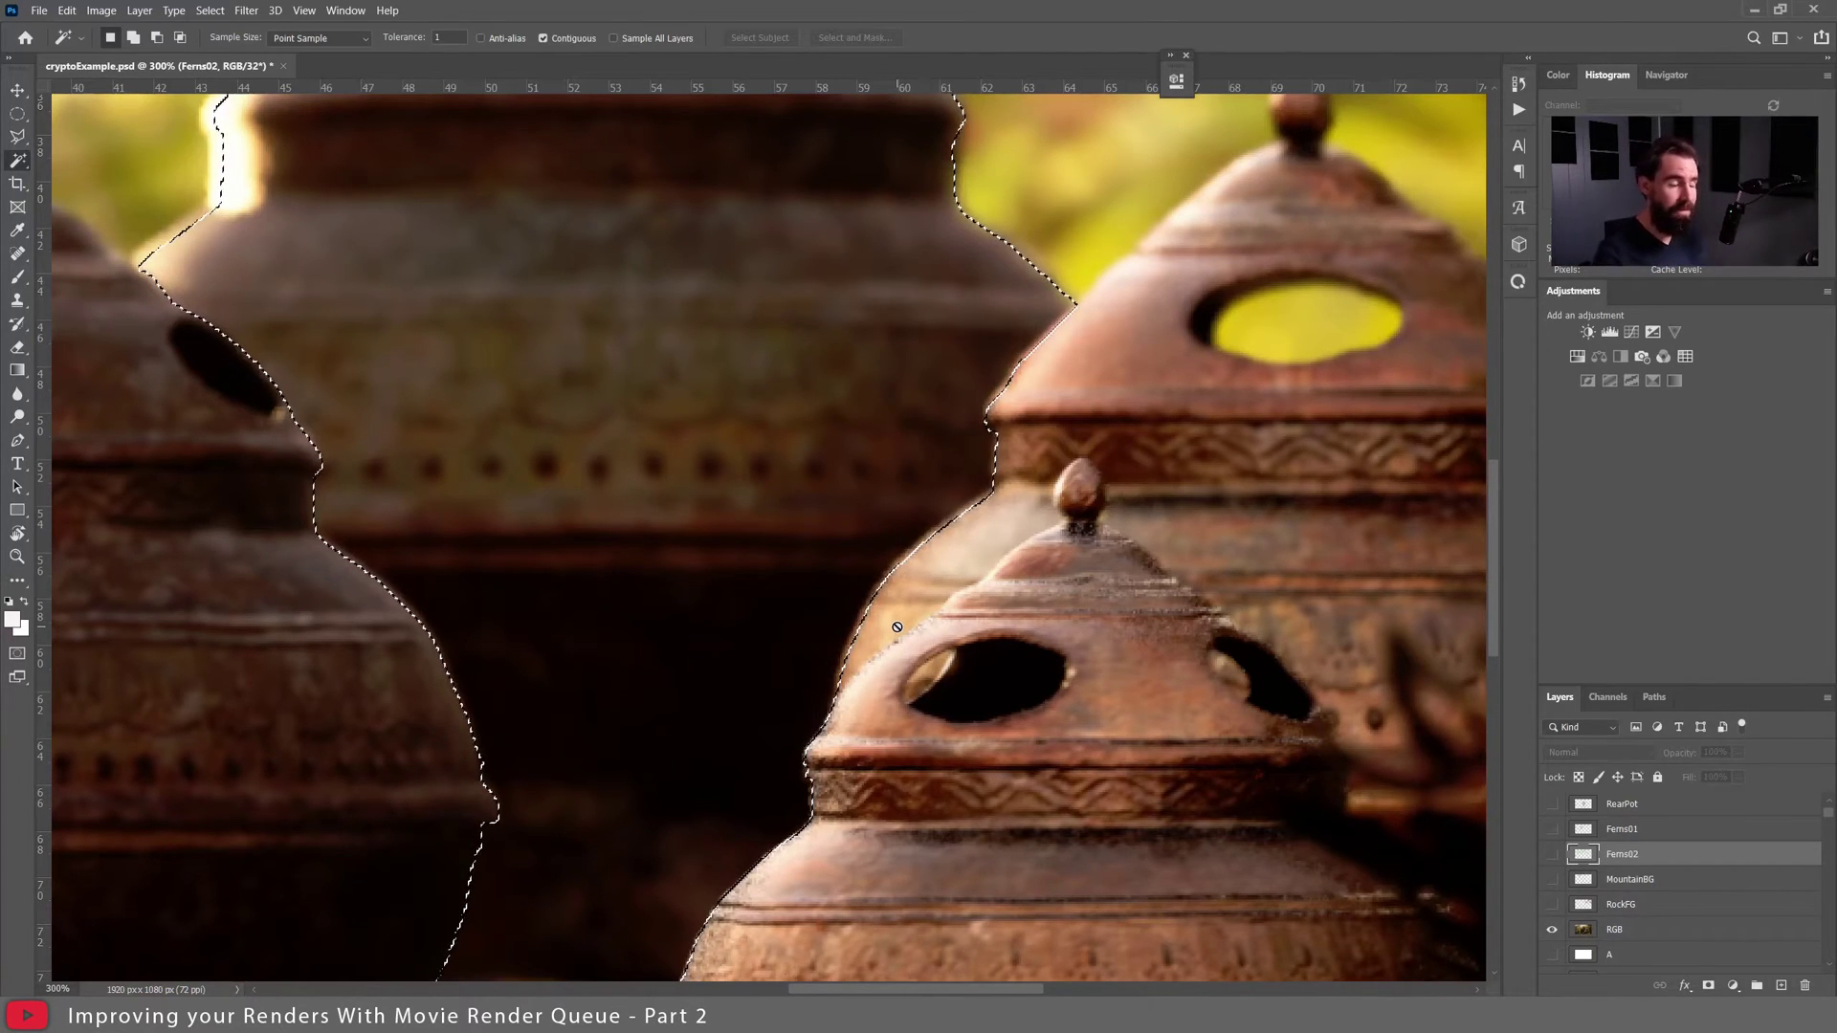
pyautogui.moveTo(815, 566); pyautogui.dragTo(1005, 849)
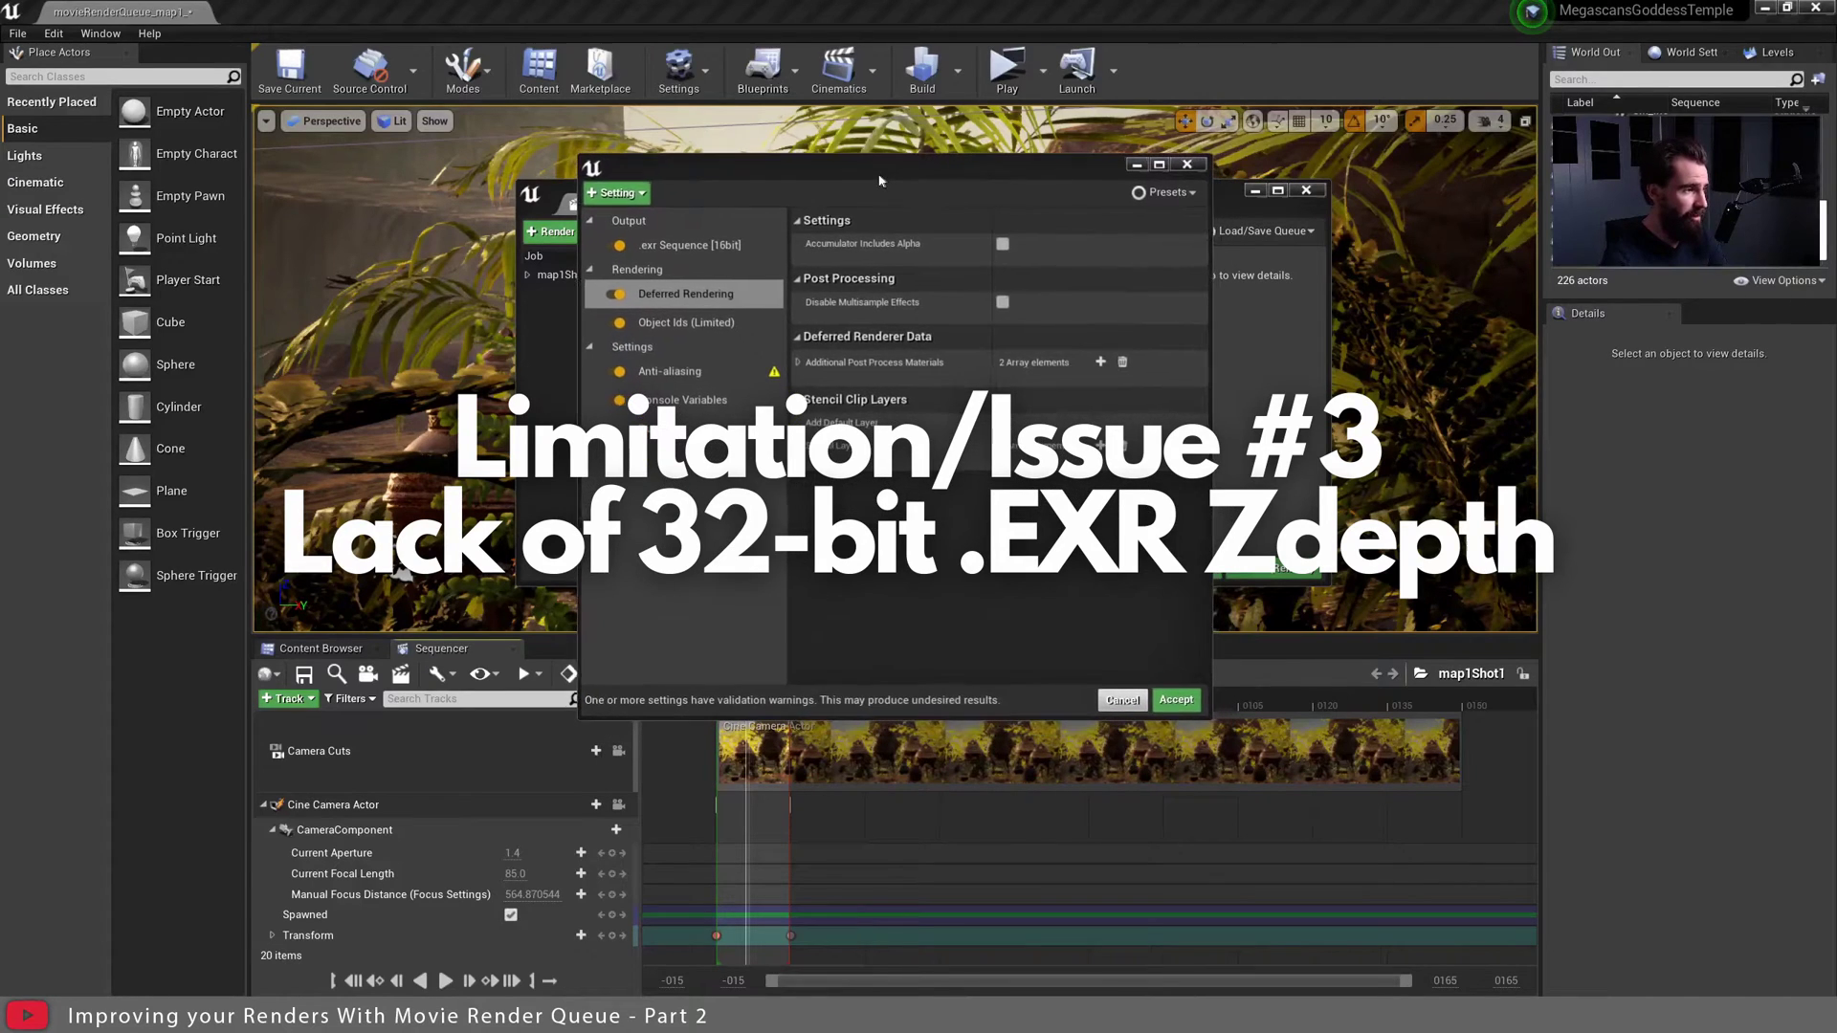
# Inspect the .exr Sequence [16bit] compression options, then close the job's render settings.
pyautogui.moveTo(880, 180); pyautogui.dragTo(869, 178)
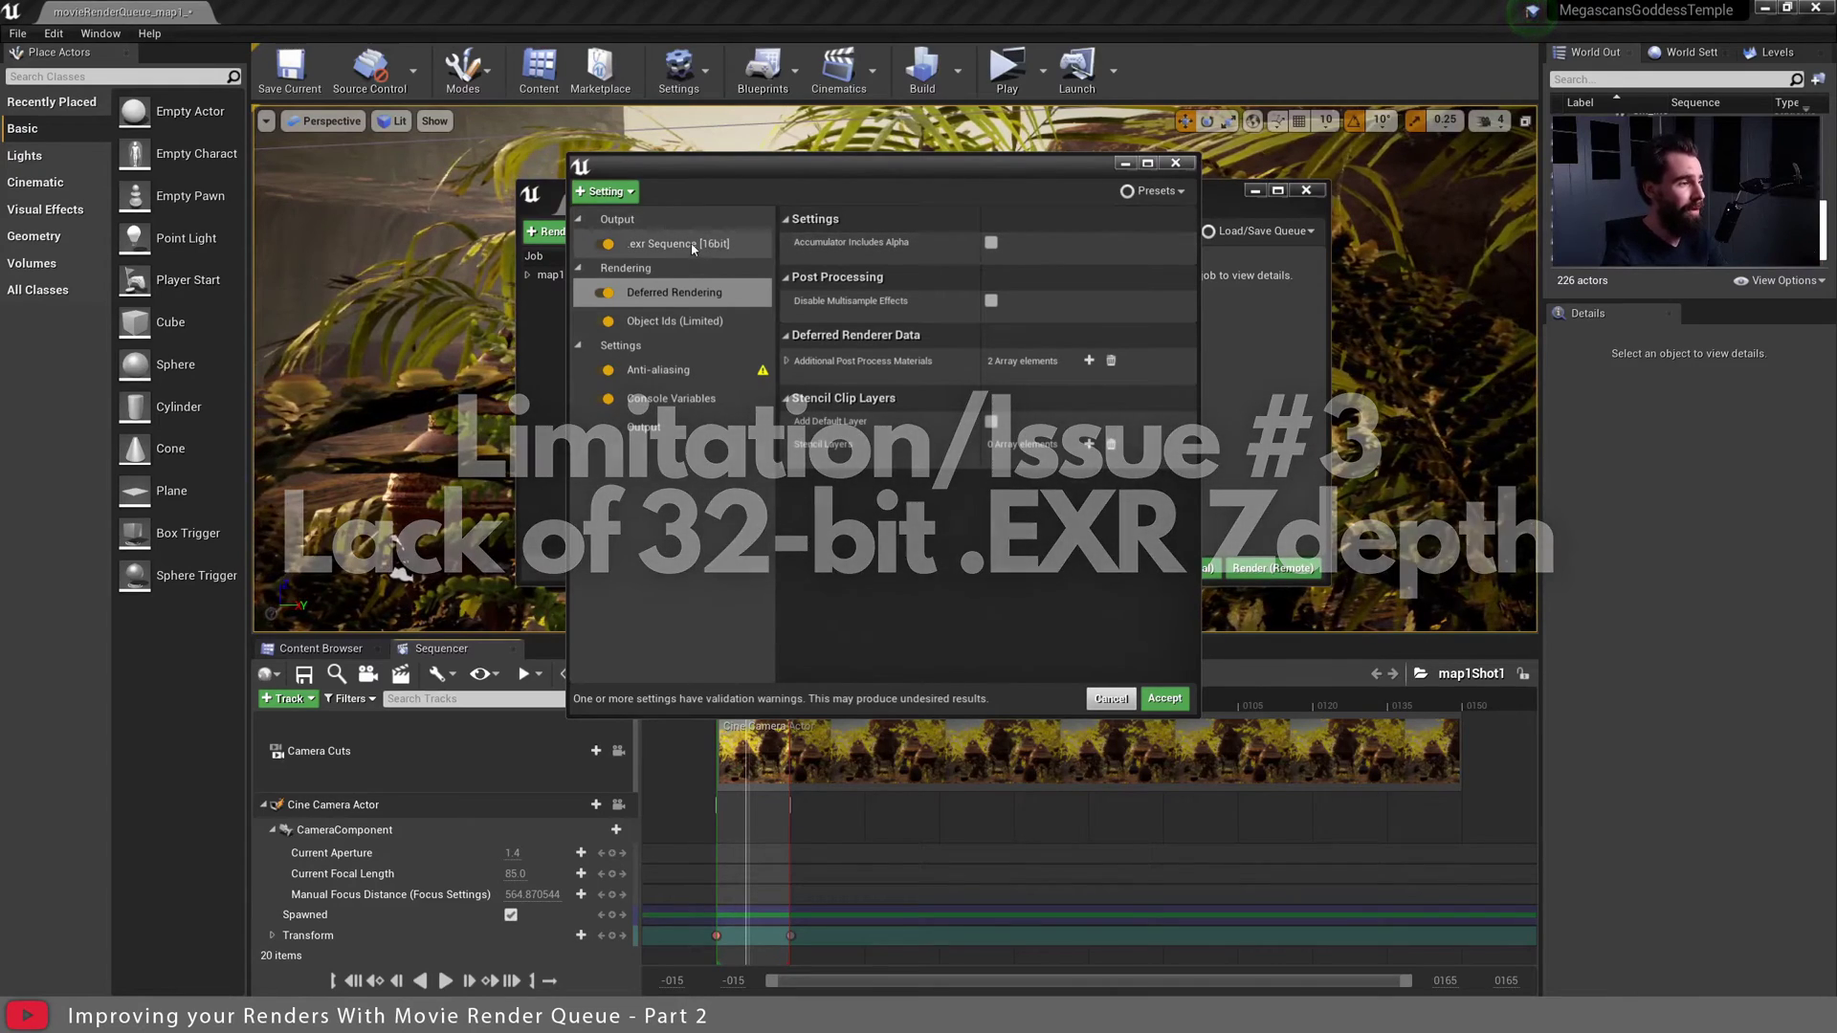
pyautogui.click(658, 247)
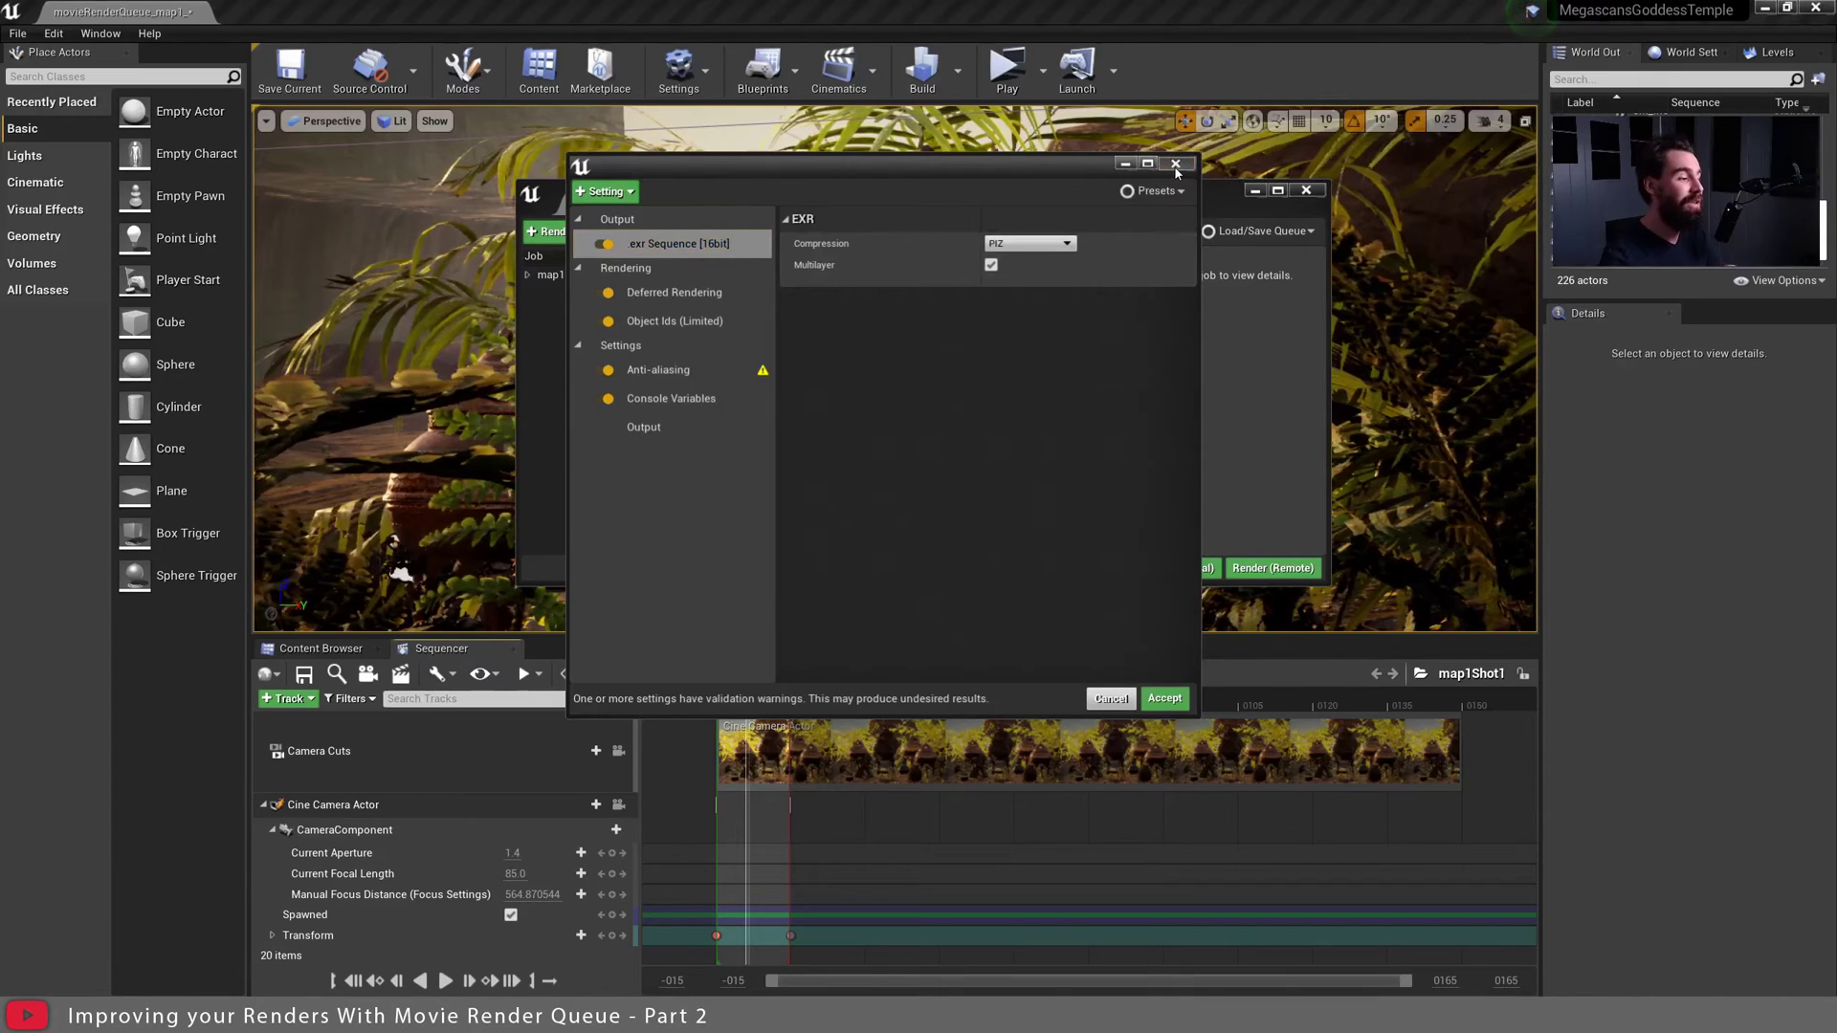
pyautogui.click(1165, 698)
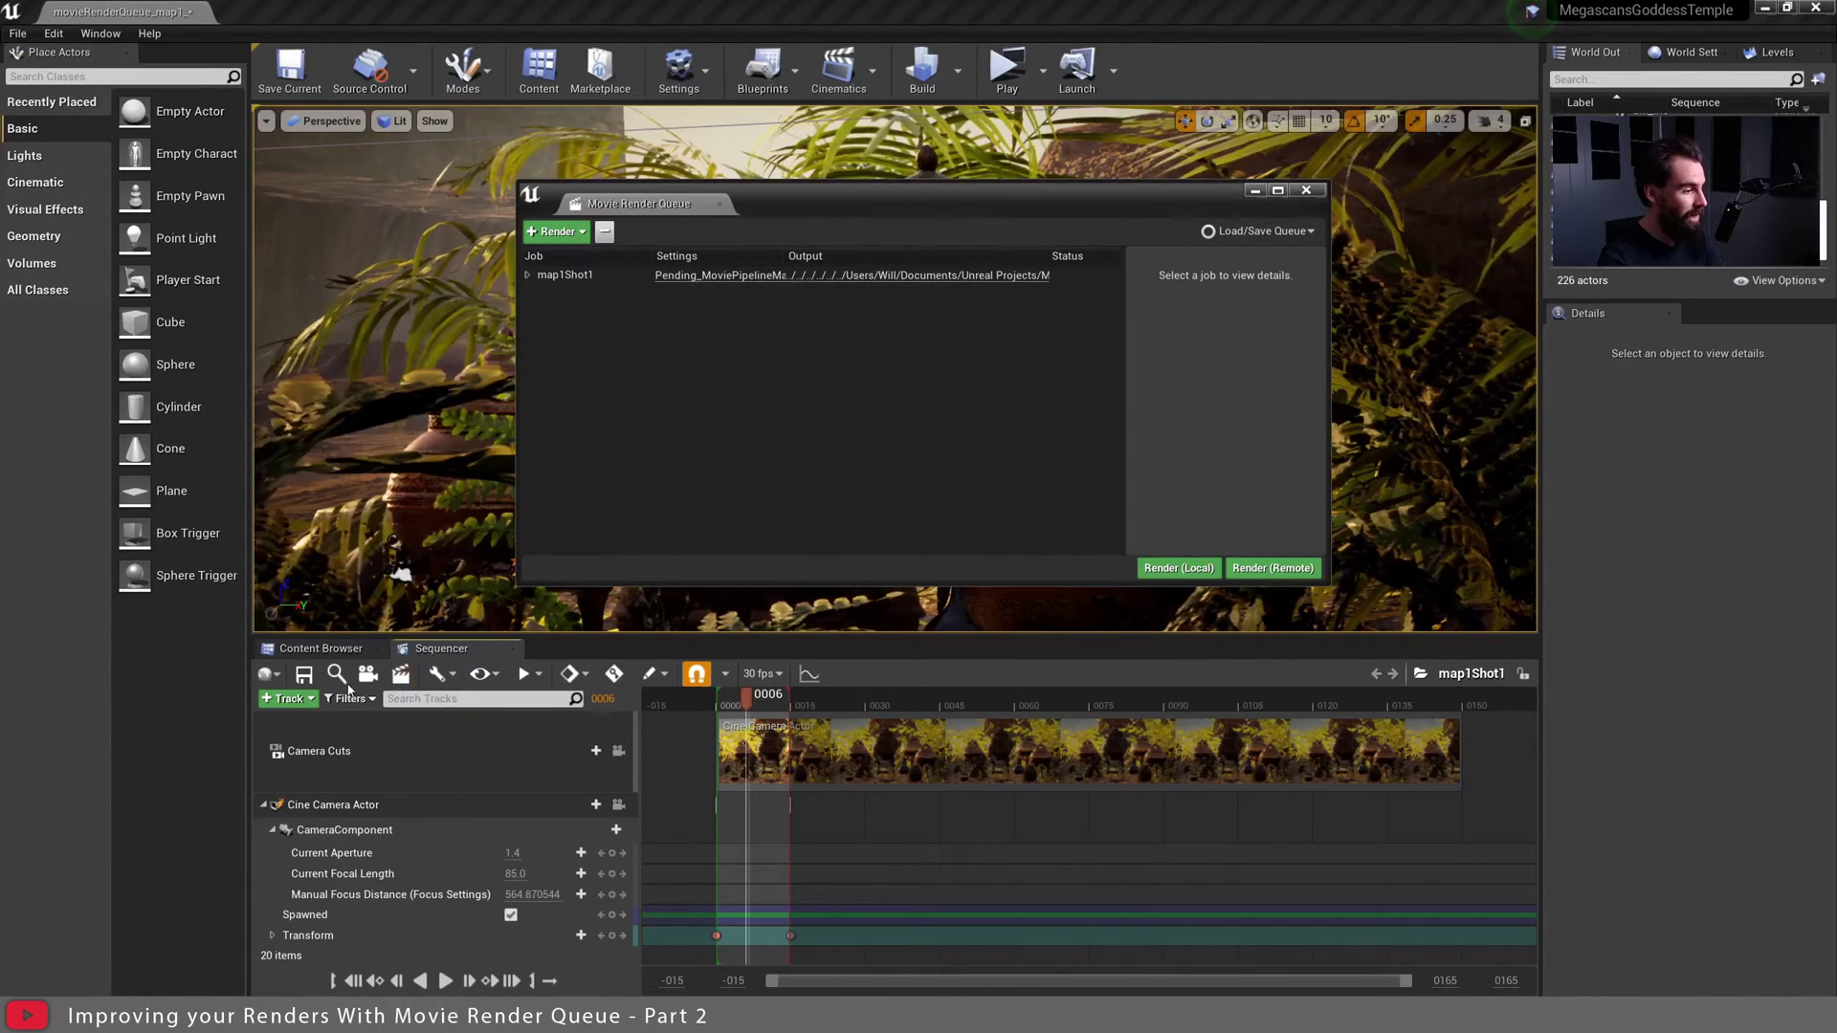
pyautogui.click(392, 685)
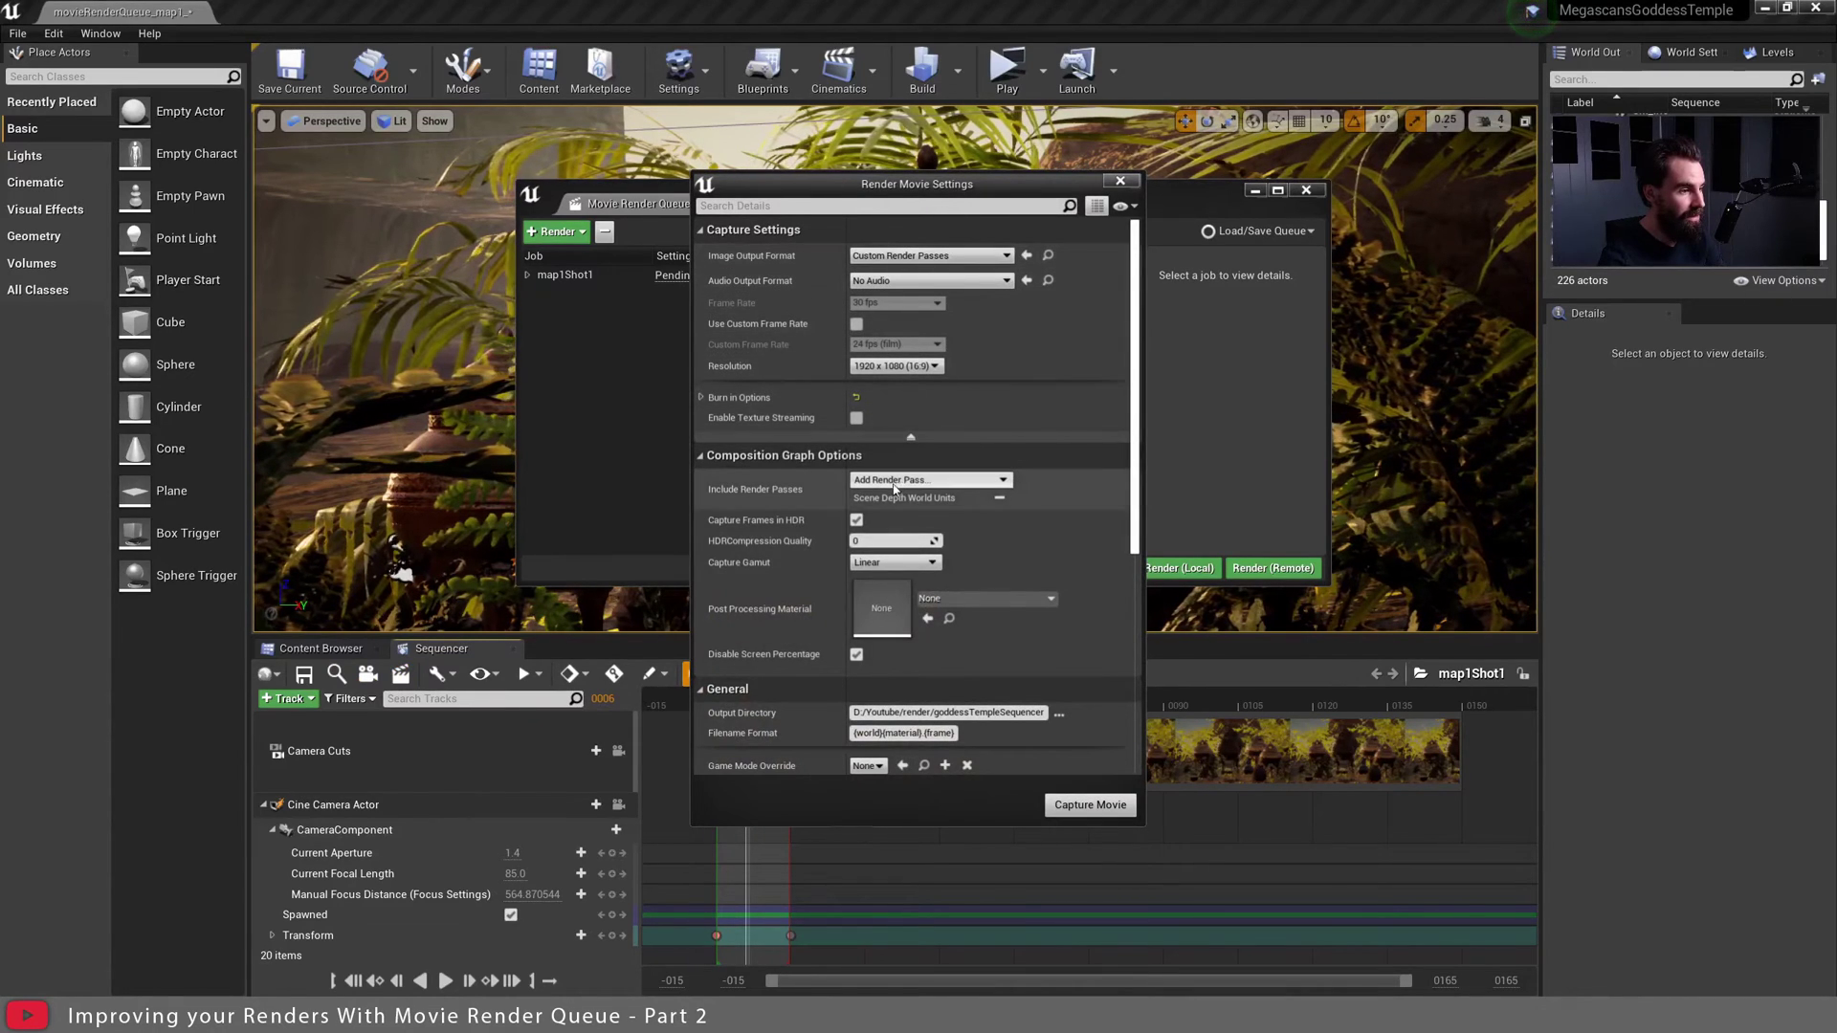
pyautogui.click(899, 479)
pyautogui.click(900, 479)
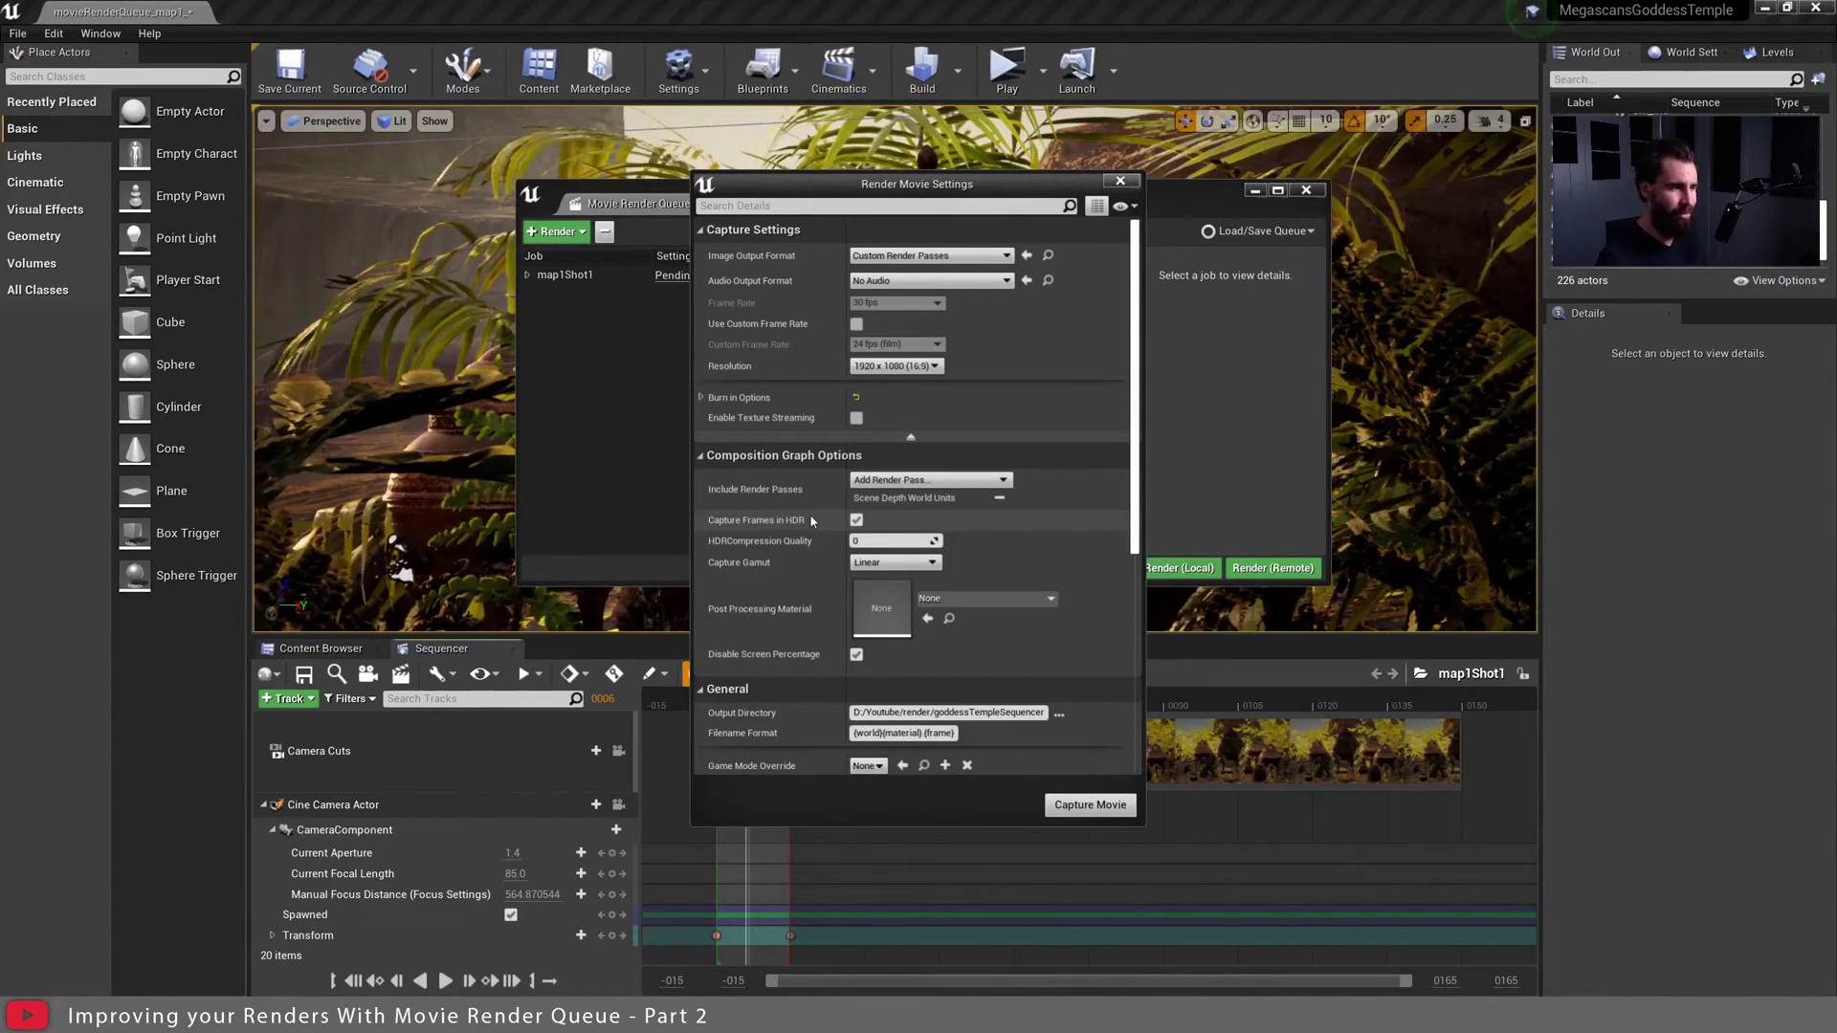
# Add map1Shot1 as a render job, open its settings, and browse available passes without adding any.
pyautogui.click(582, 233)
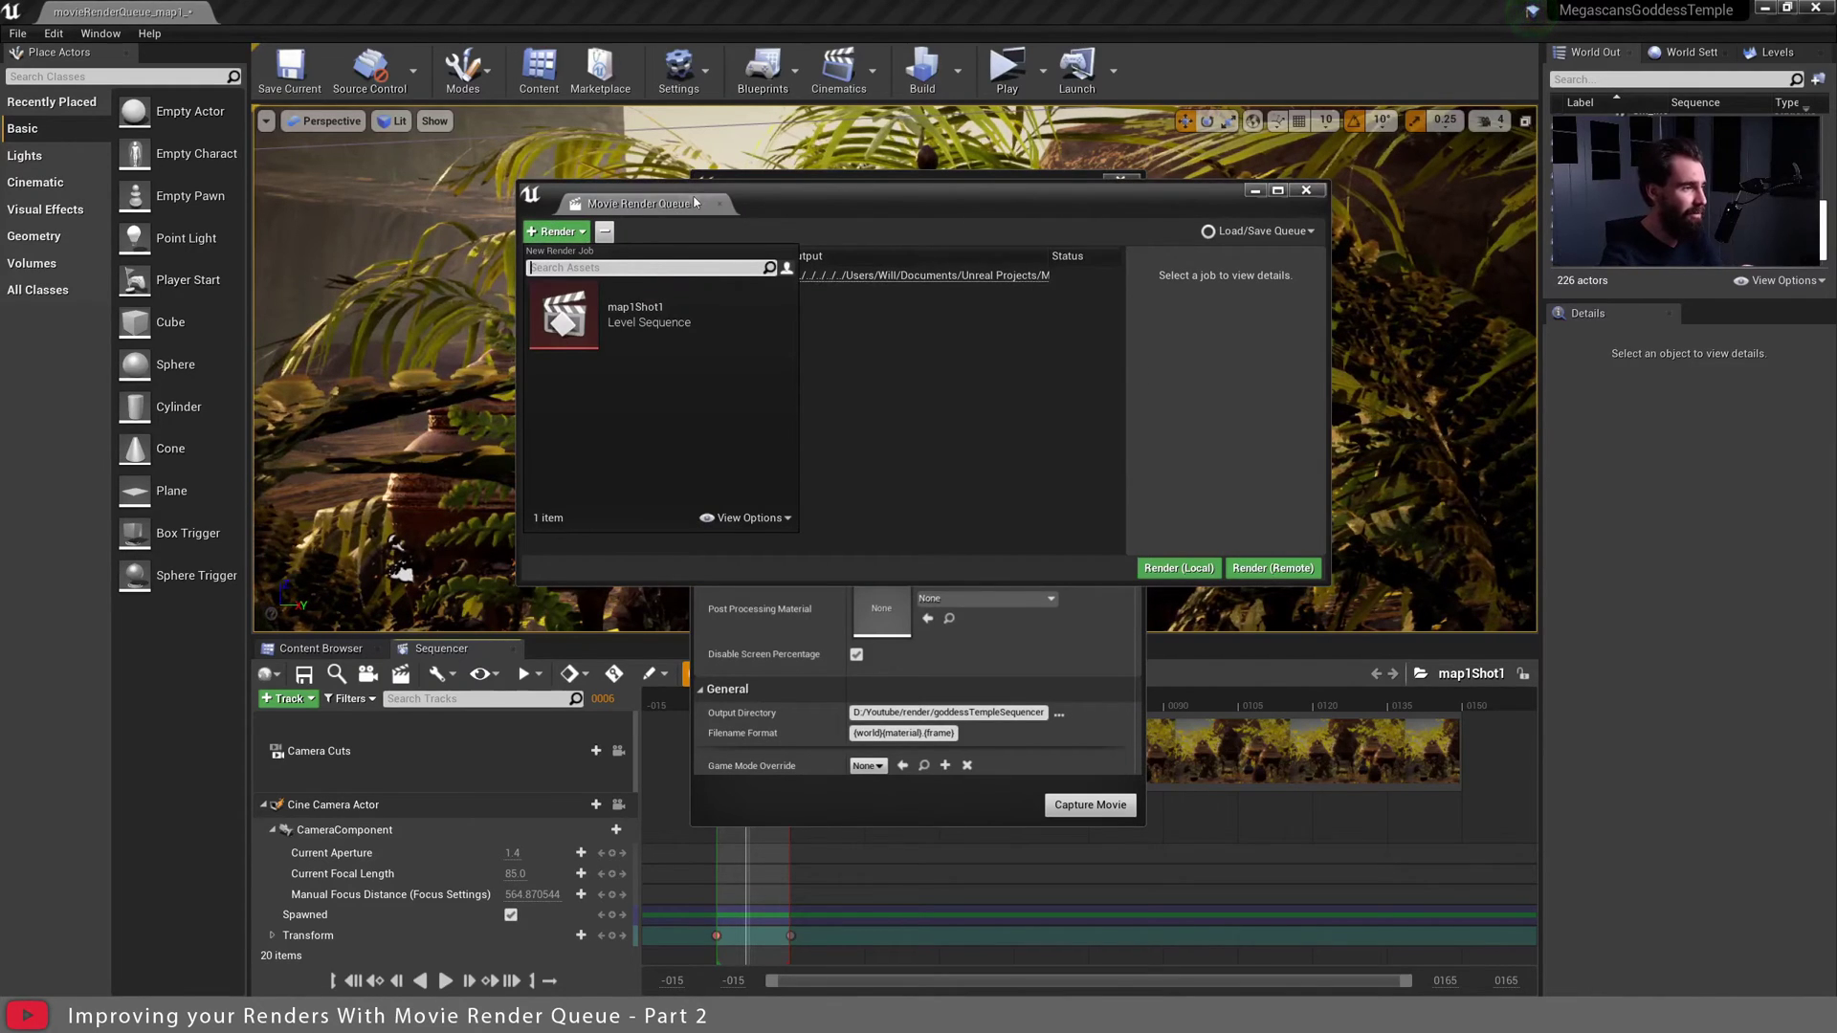
pyautogui.click(622, 314)
pyautogui.click(670, 276)
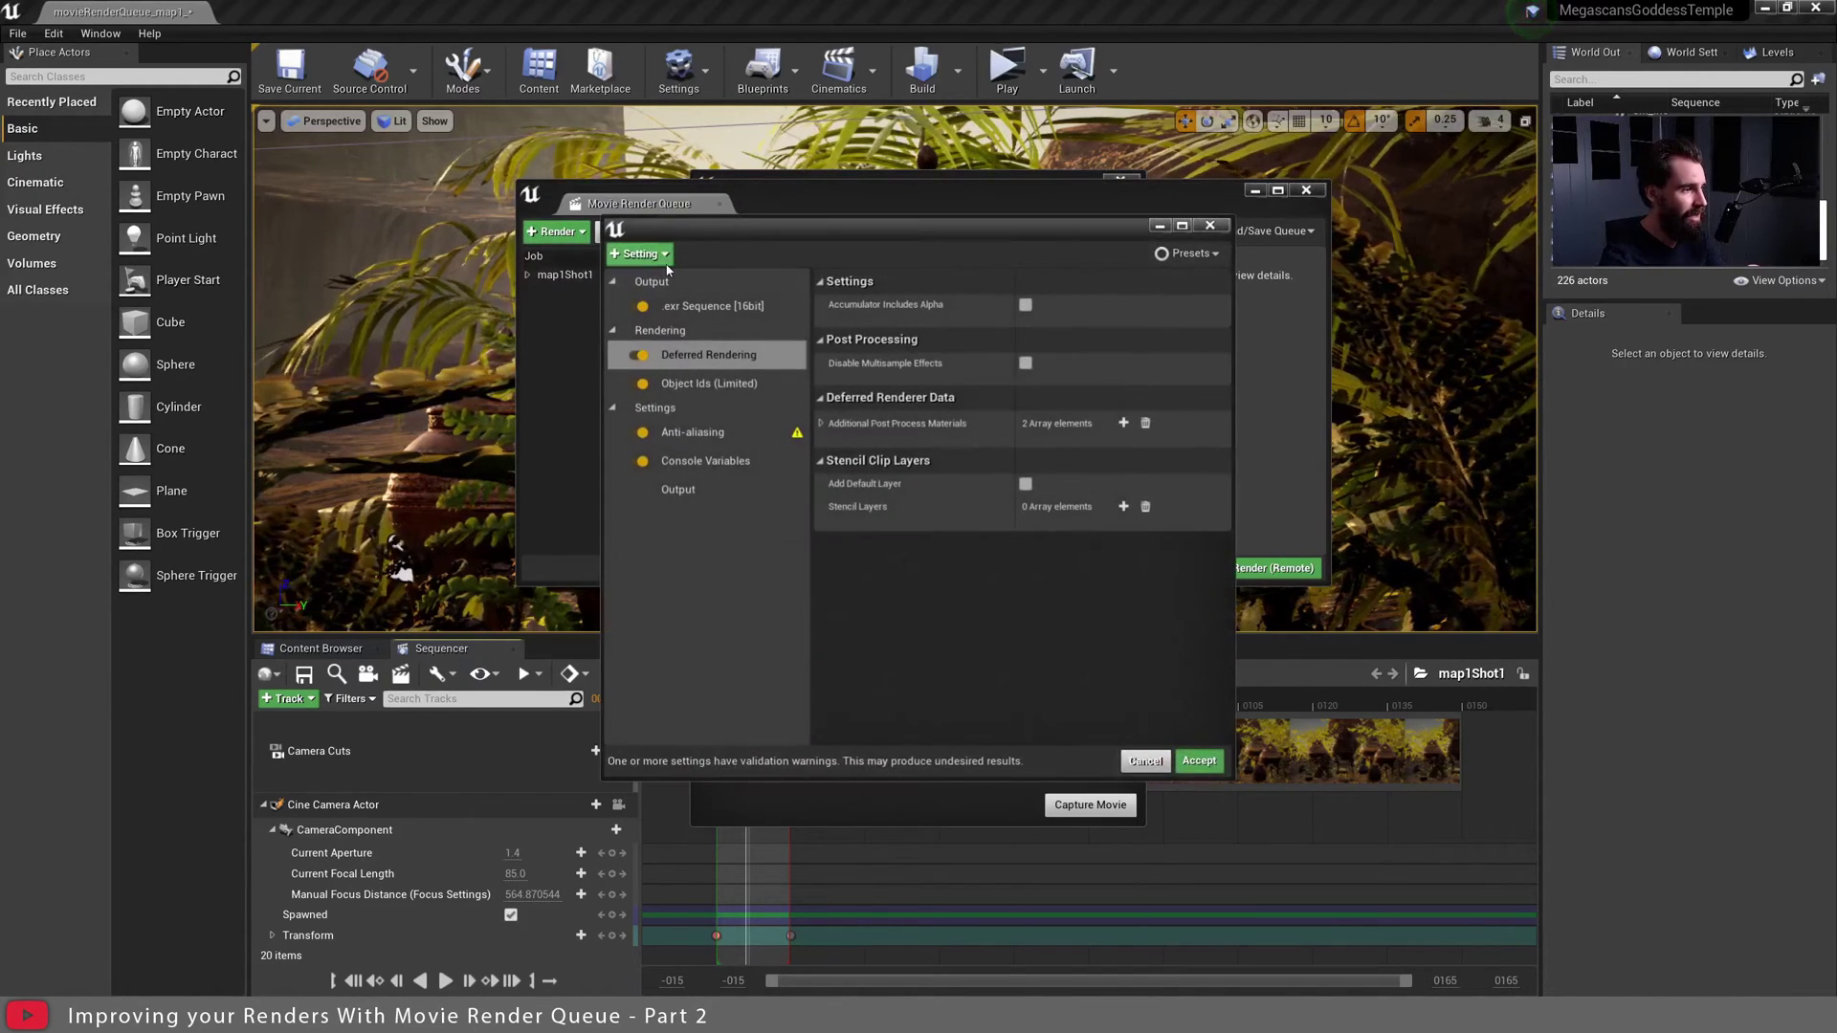
pyautogui.click(641, 254)
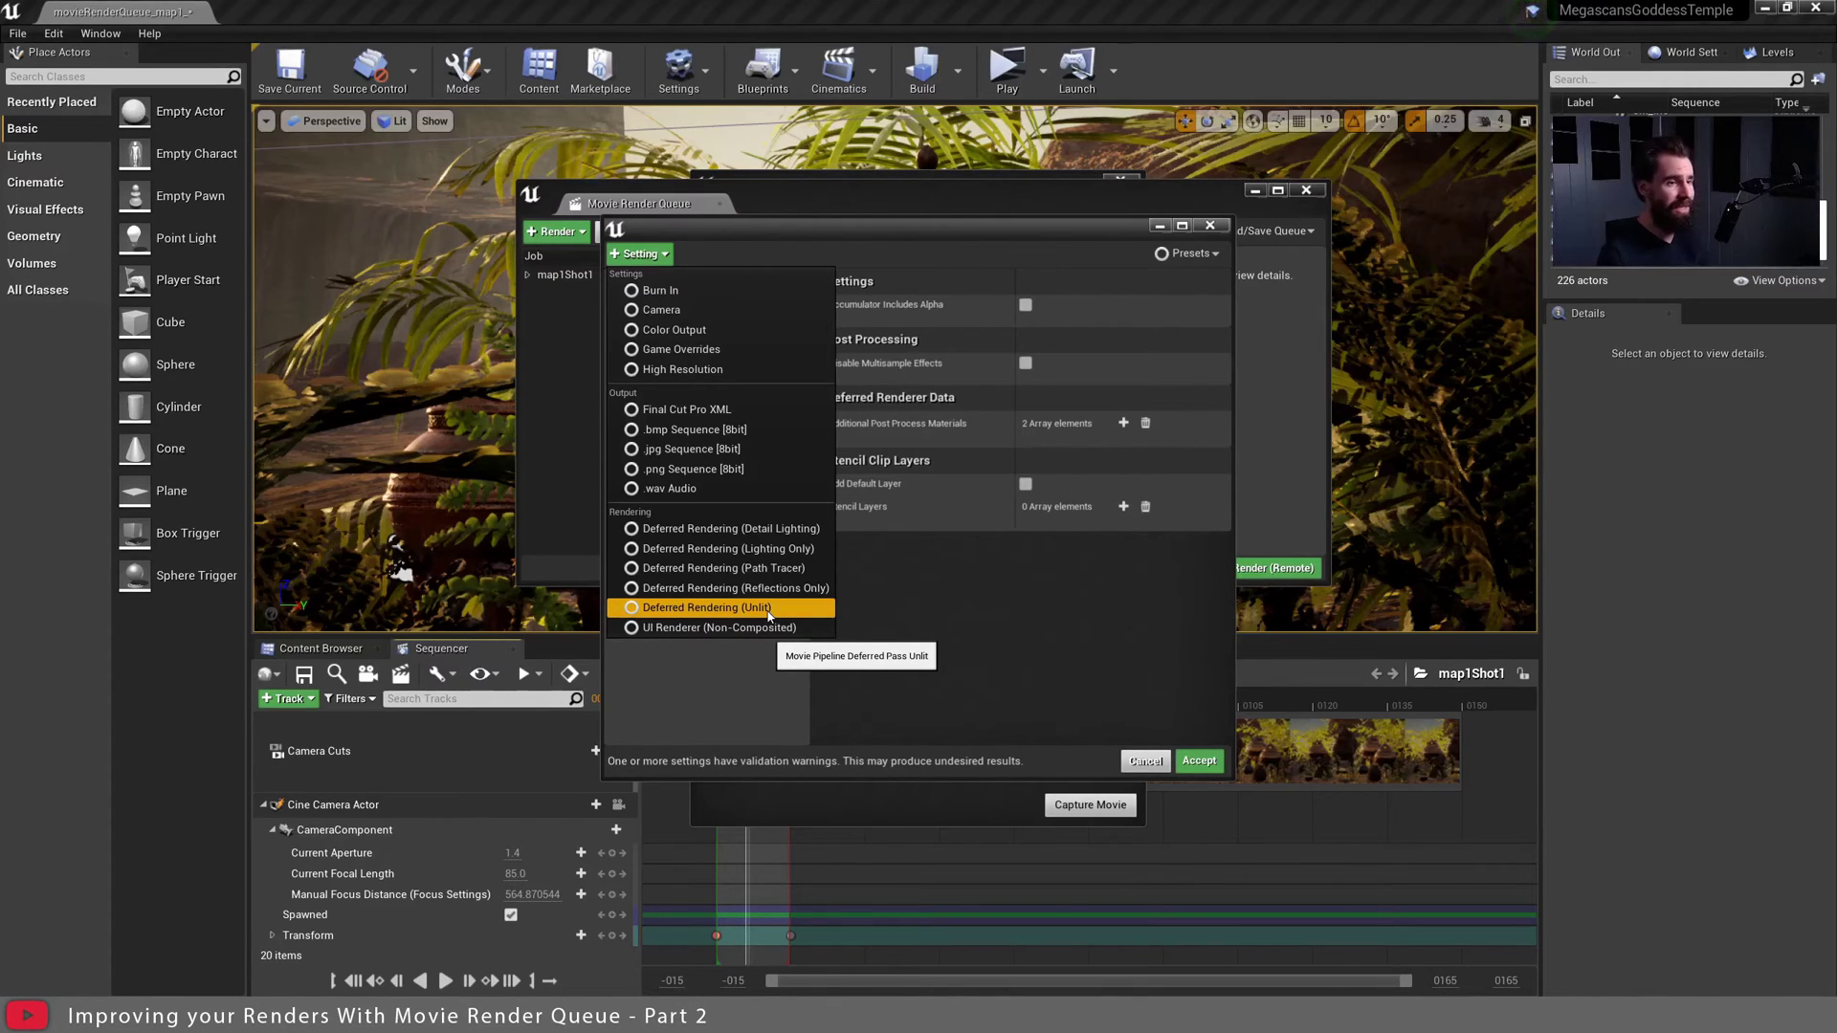
pyautogui.click(866, 563)
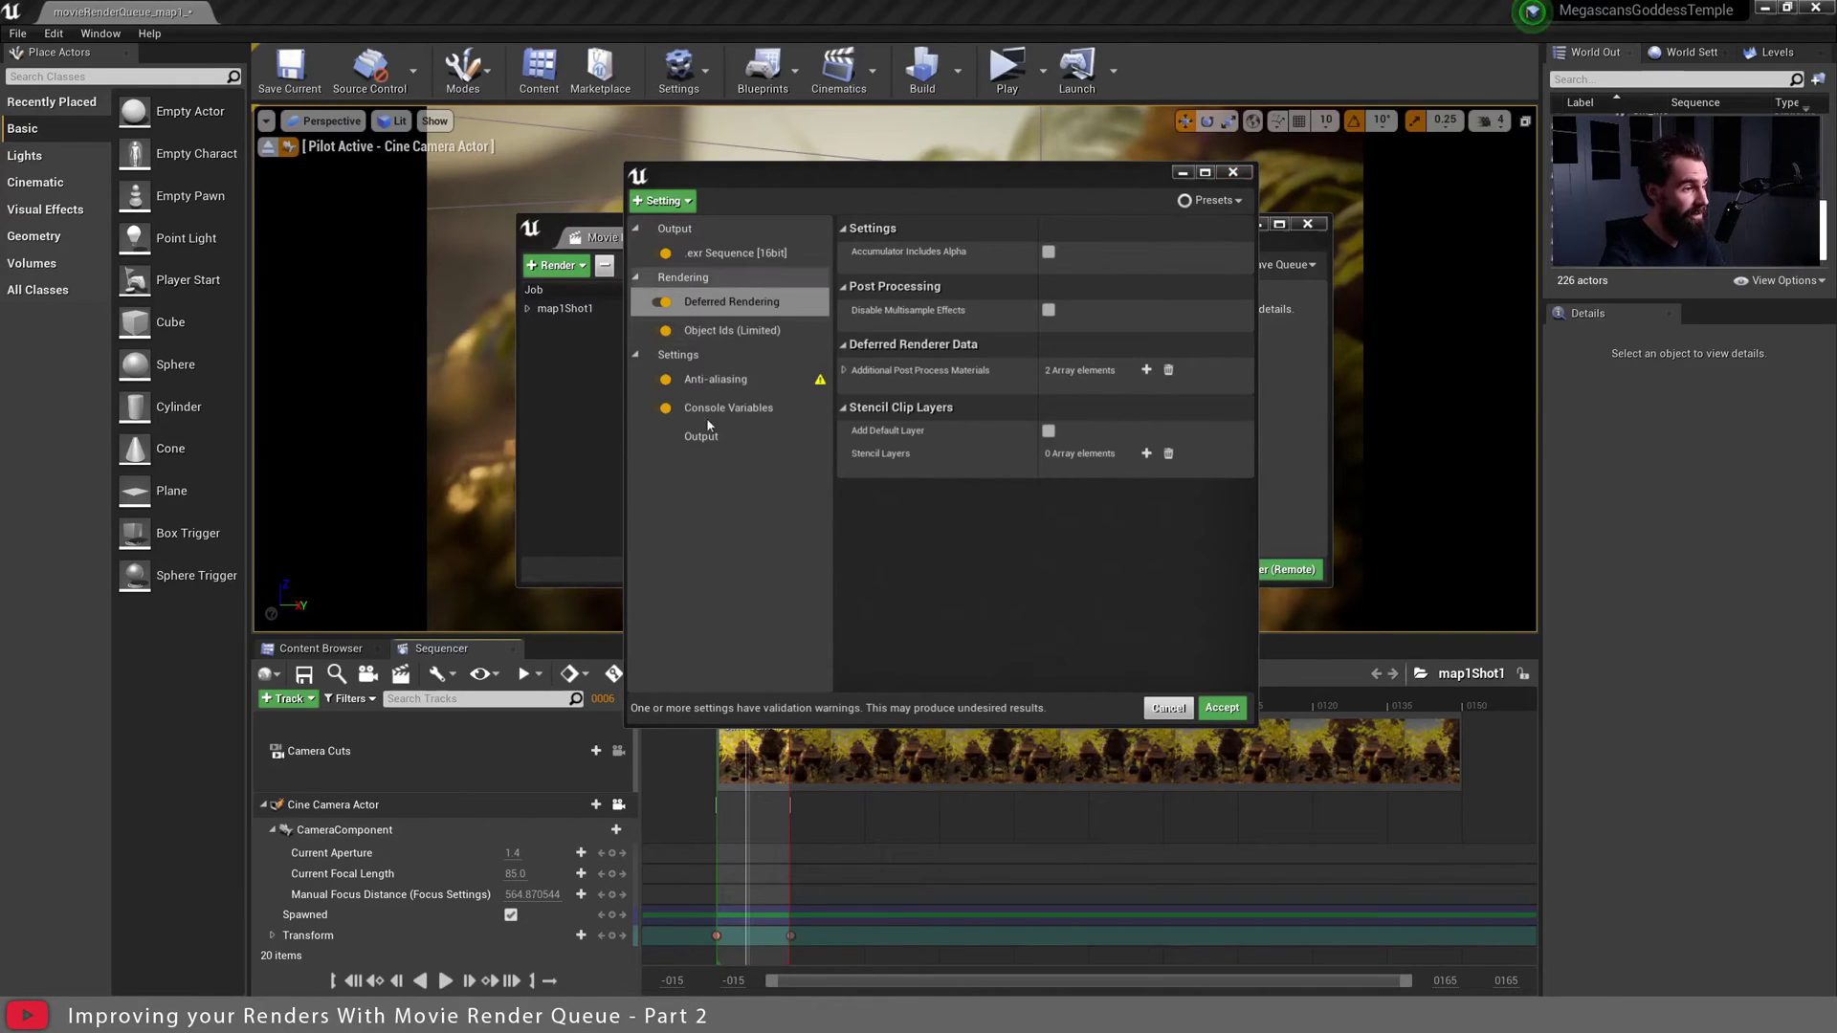
# Review the console variables, anti-aliasing, deferred rendering, object ID, EXR and output settings.
pyautogui.click(745, 409)
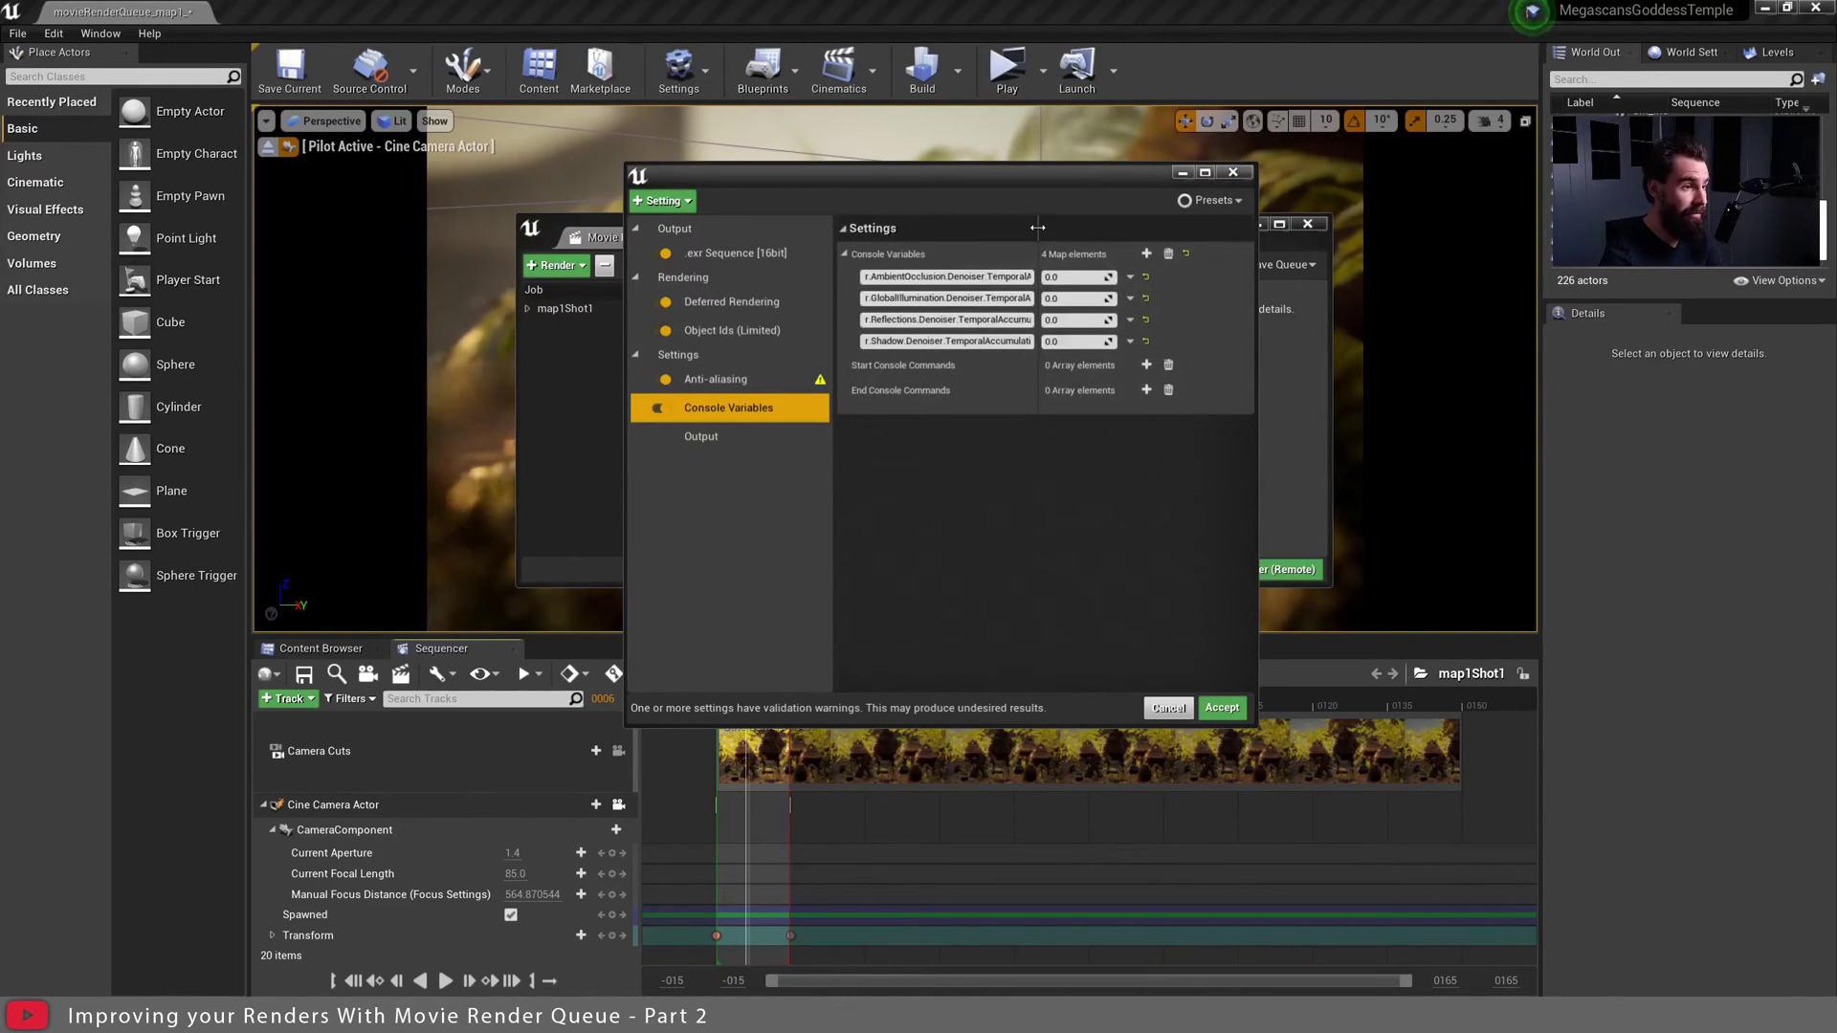
pyautogui.moveTo(1038, 287); pyautogui.dragTo(1097, 230)
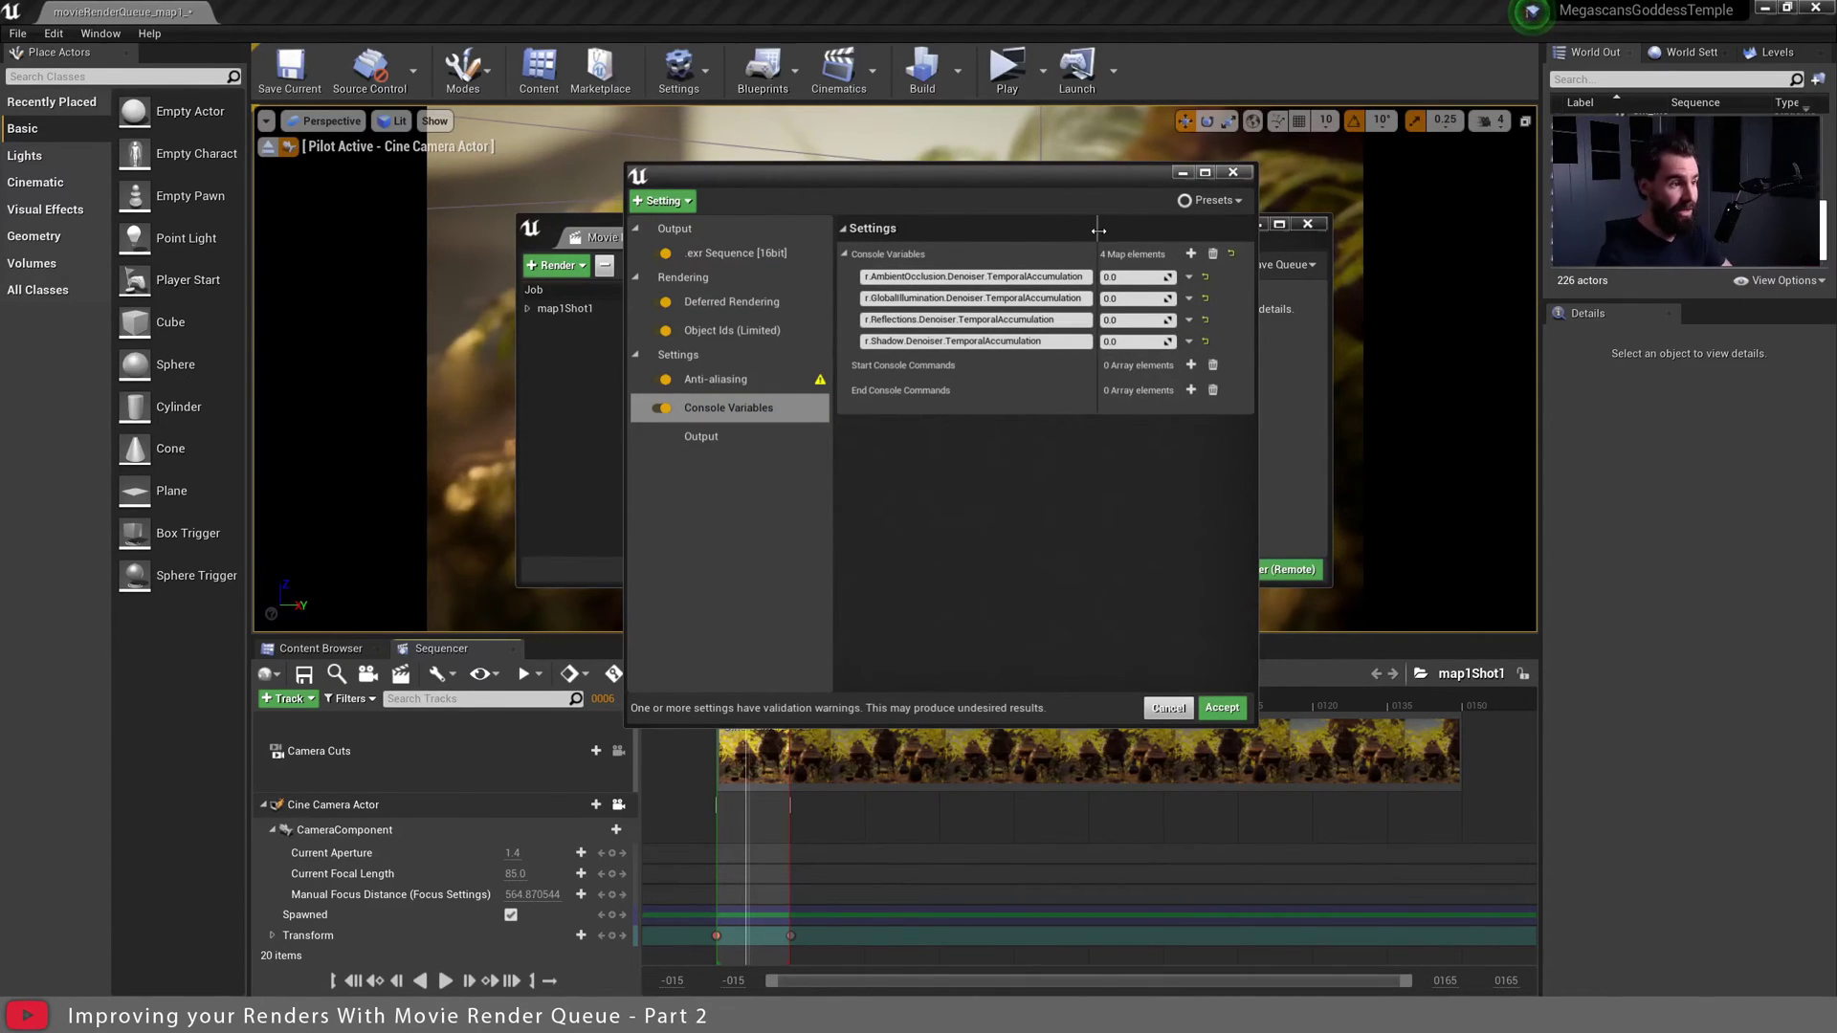
pyautogui.click(738, 383)
pyautogui.click(732, 302)
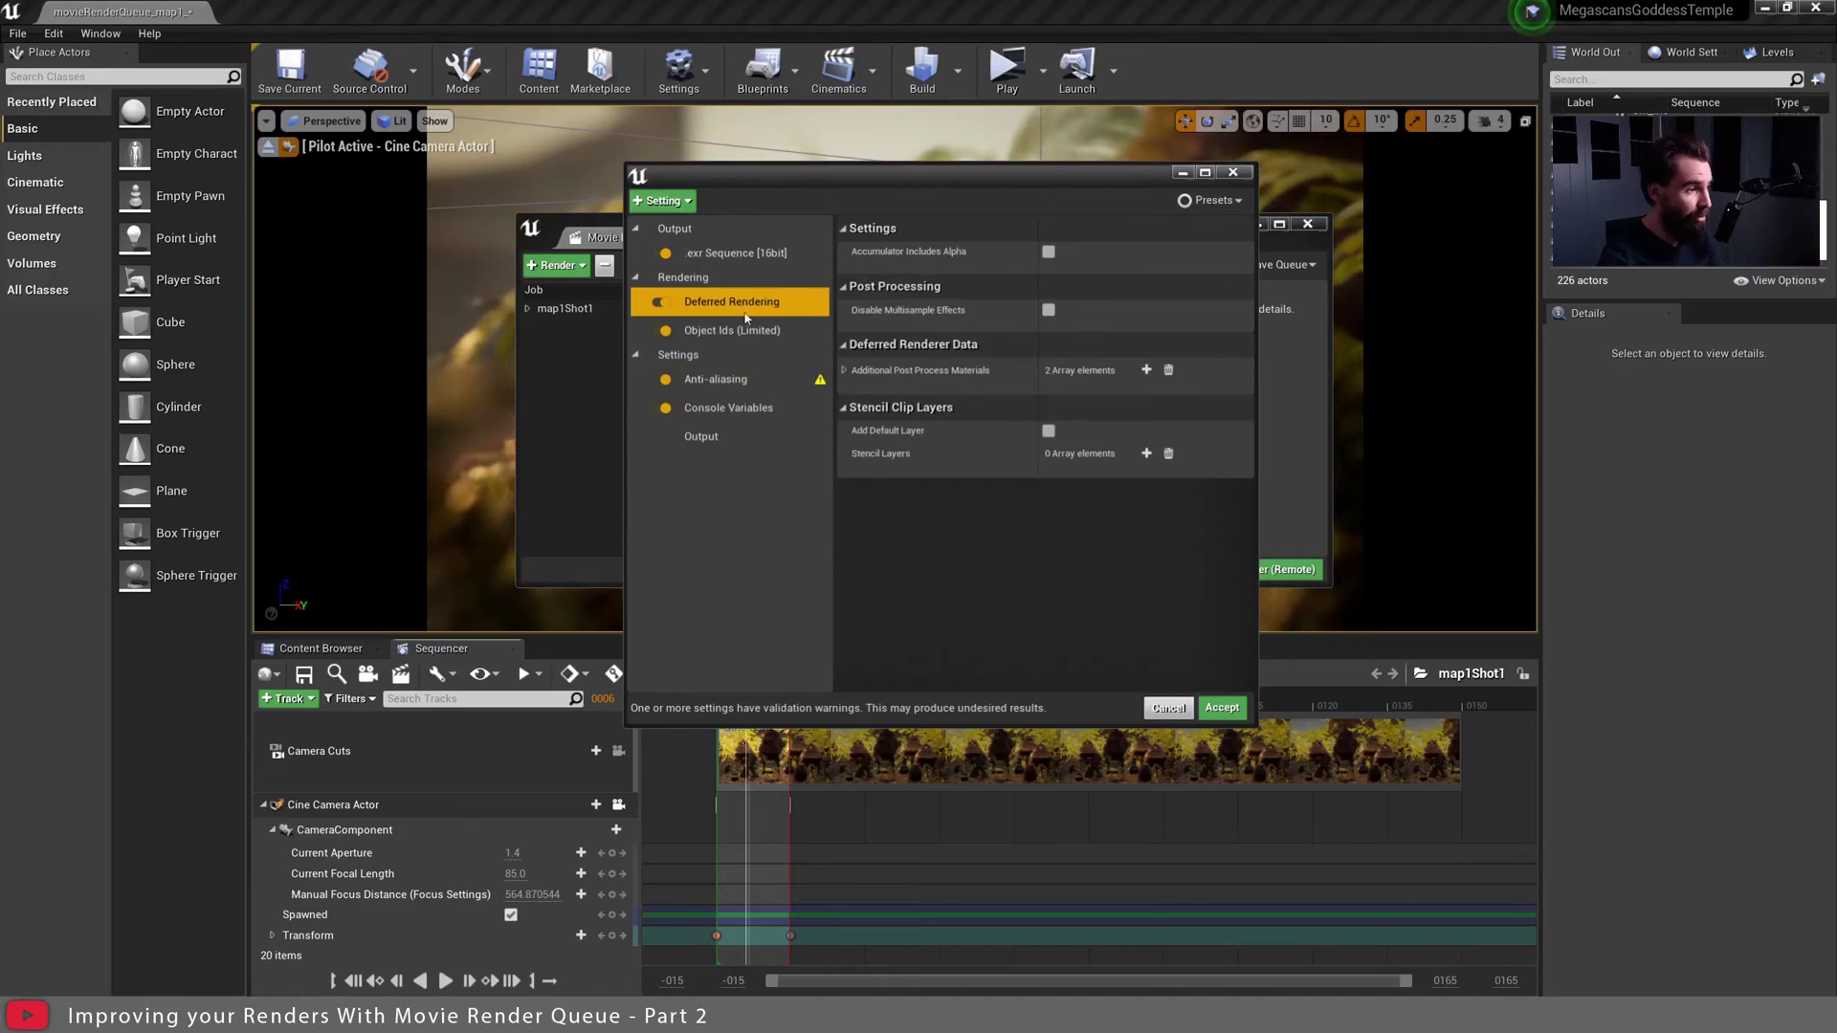
pyautogui.click(732, 330)
pyautogui.click(756, 253)
pyautogui.click(727, 436)
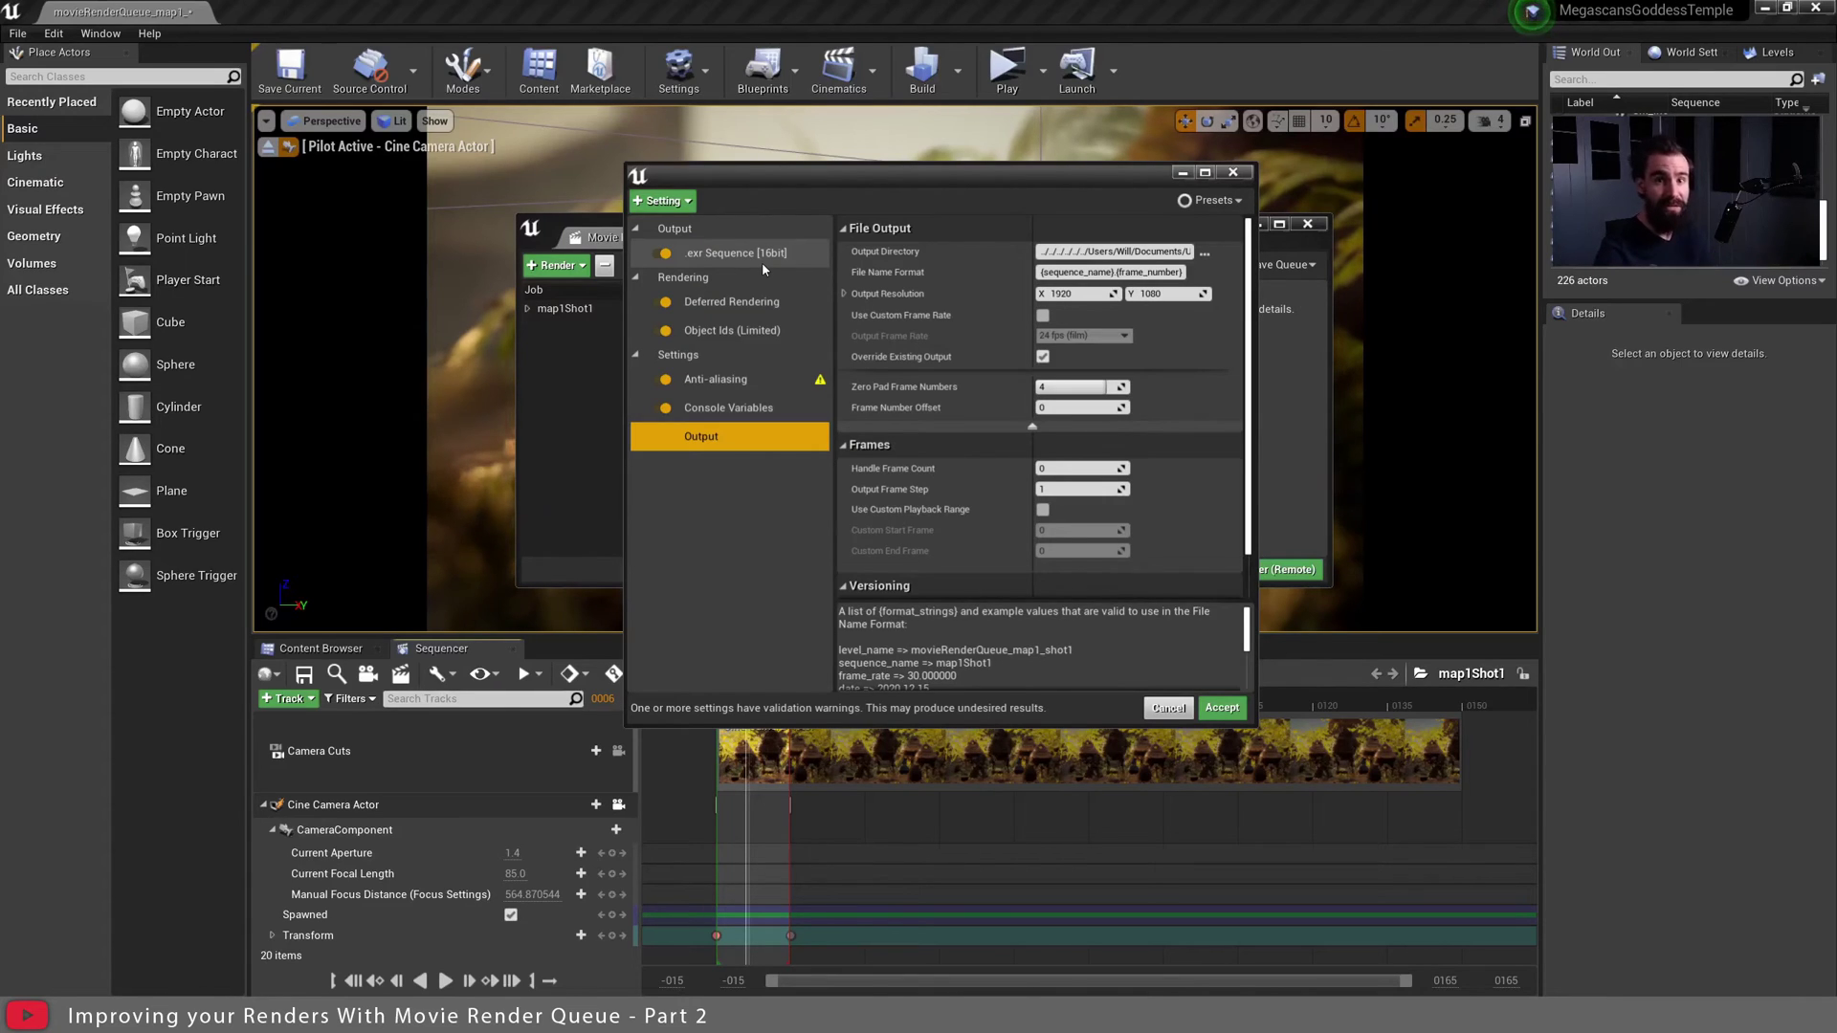
# Save the settings as a config preset under the default name, then cancel the settings window.
pyautogui.click(1212, 203)
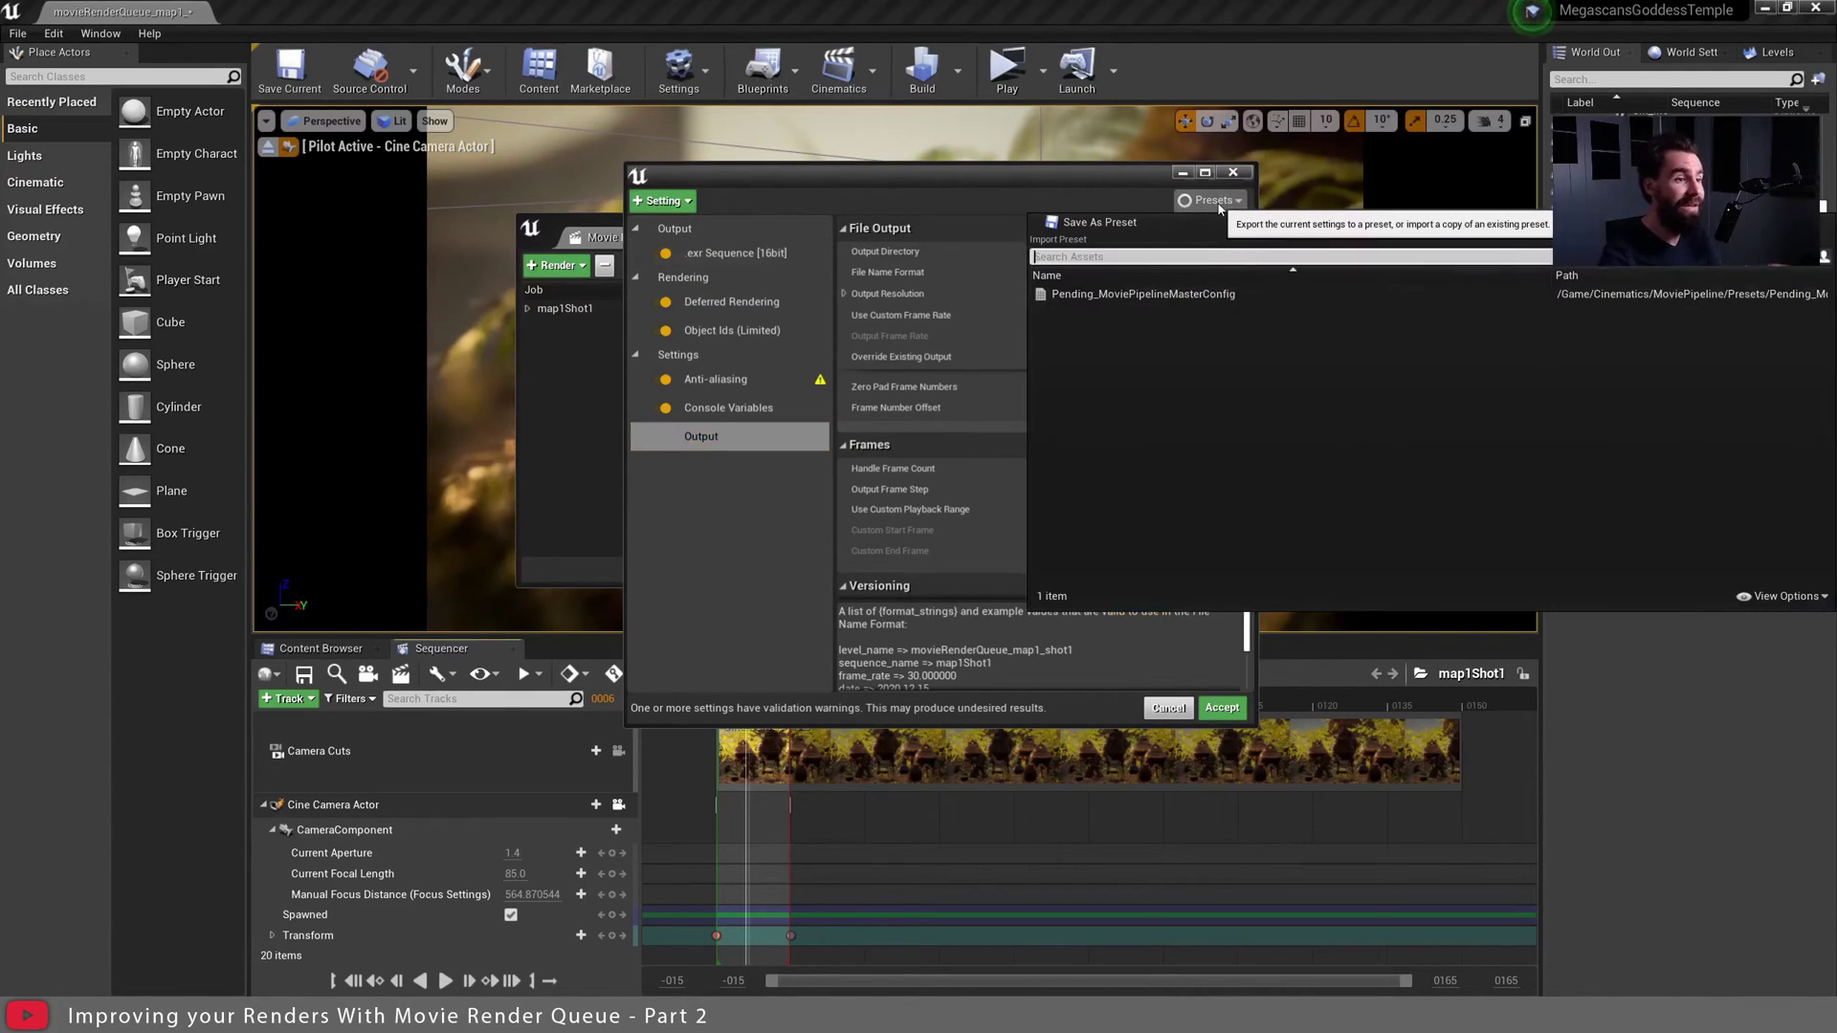
pyautogui.click(1214, 200)
pyautogui.click(1213, 201)
pyautogui.click(1100, 222)
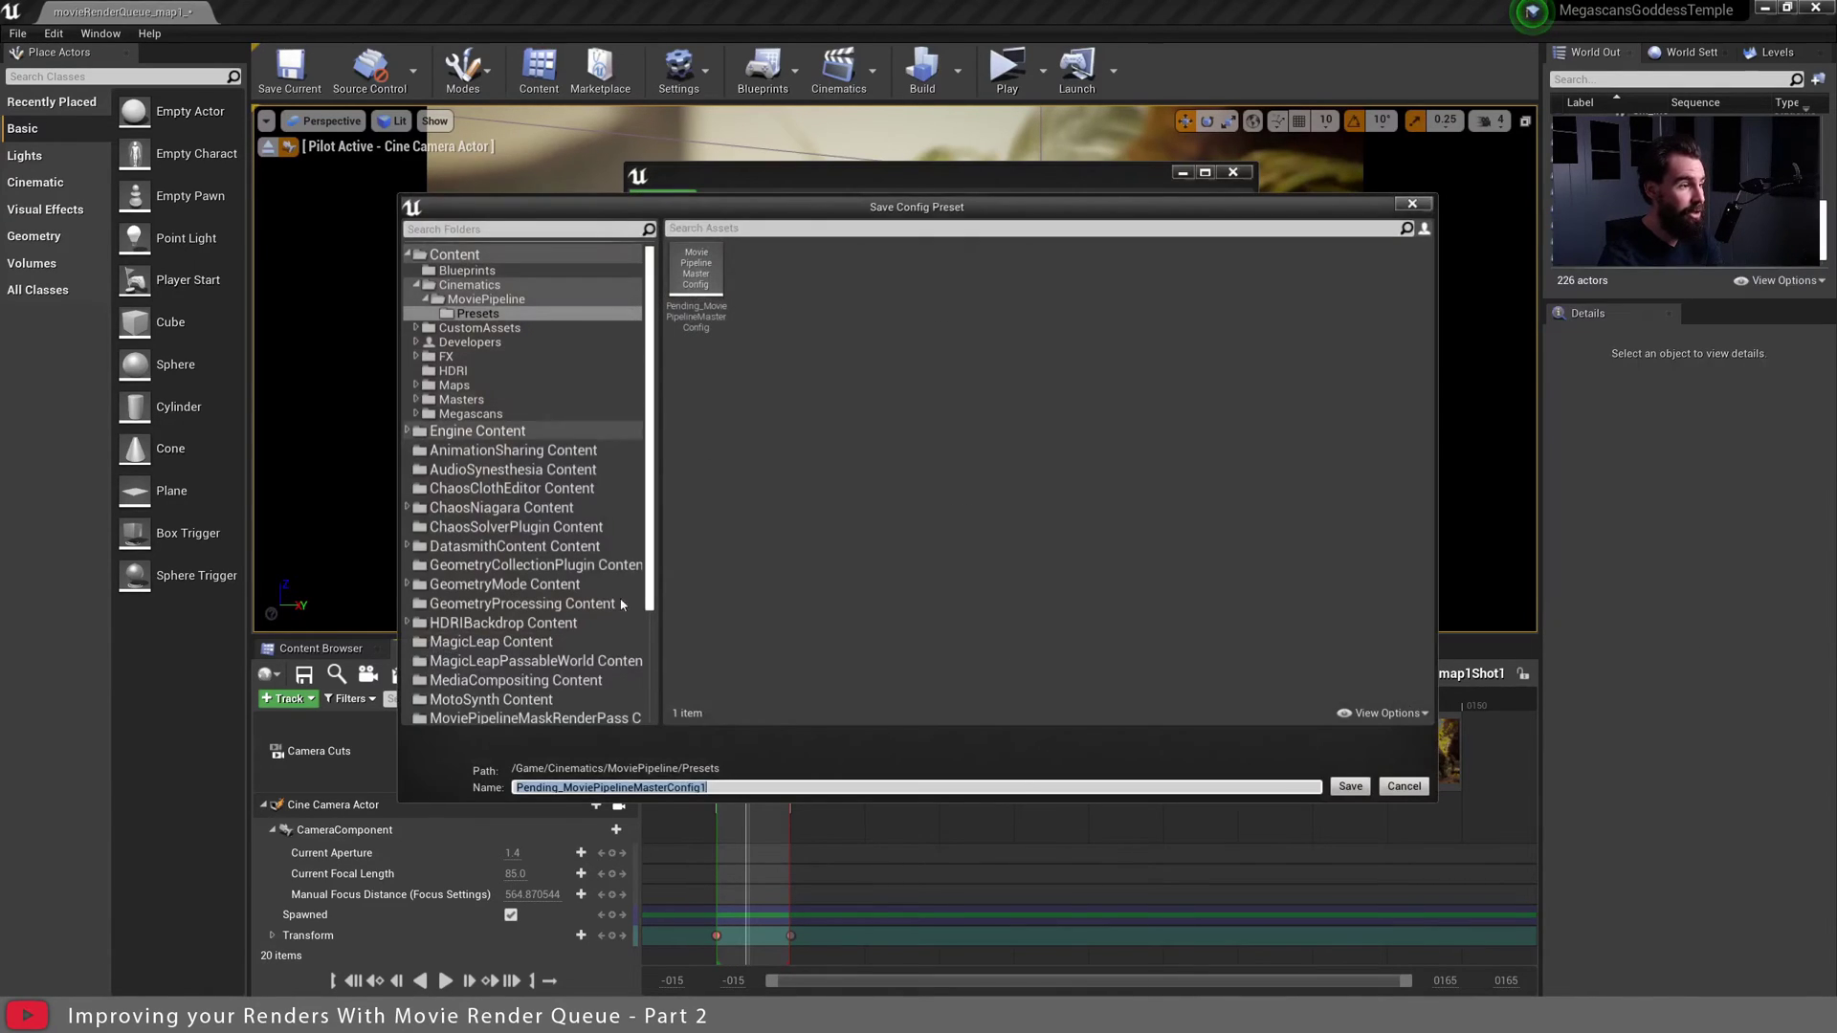
pyautogui.click(1351, 787)
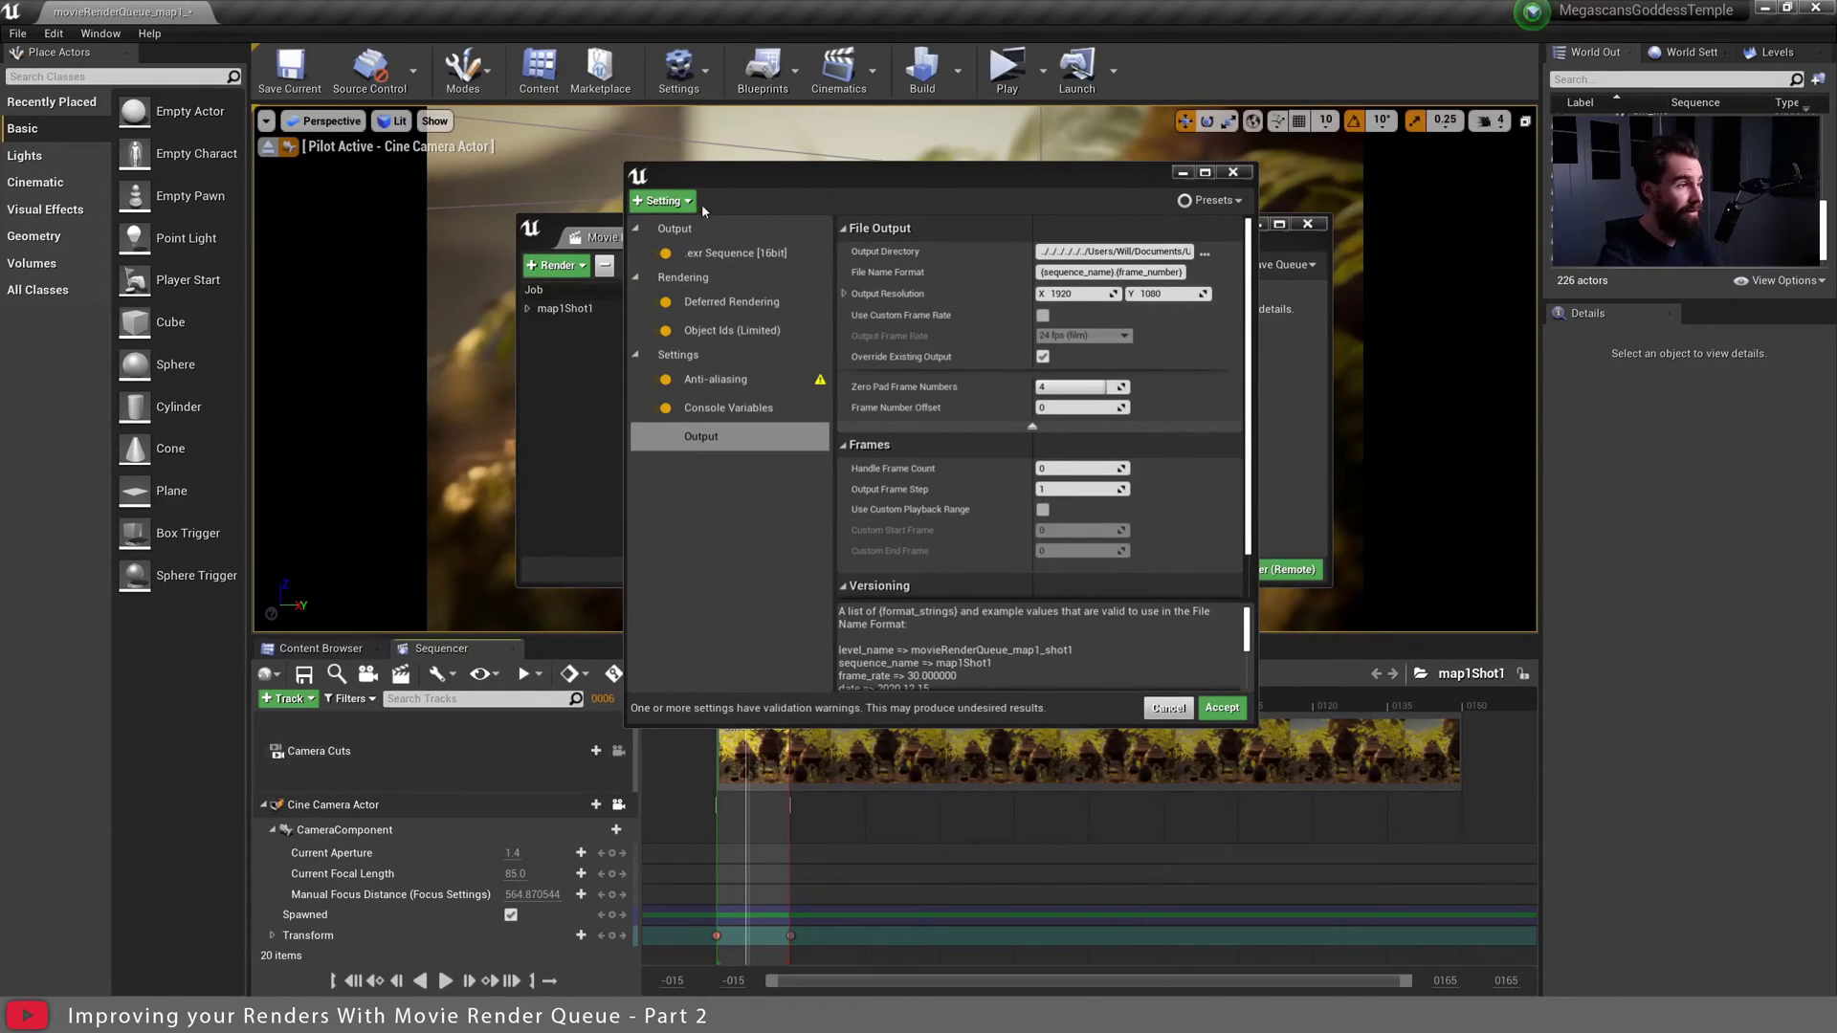
pyautogui.click(1169, 710)
# Add Burn In, .png Sequence [8bit] and Object Ids (Limited) to map1Shot1's settings.
pyautogui.click(567, 314)
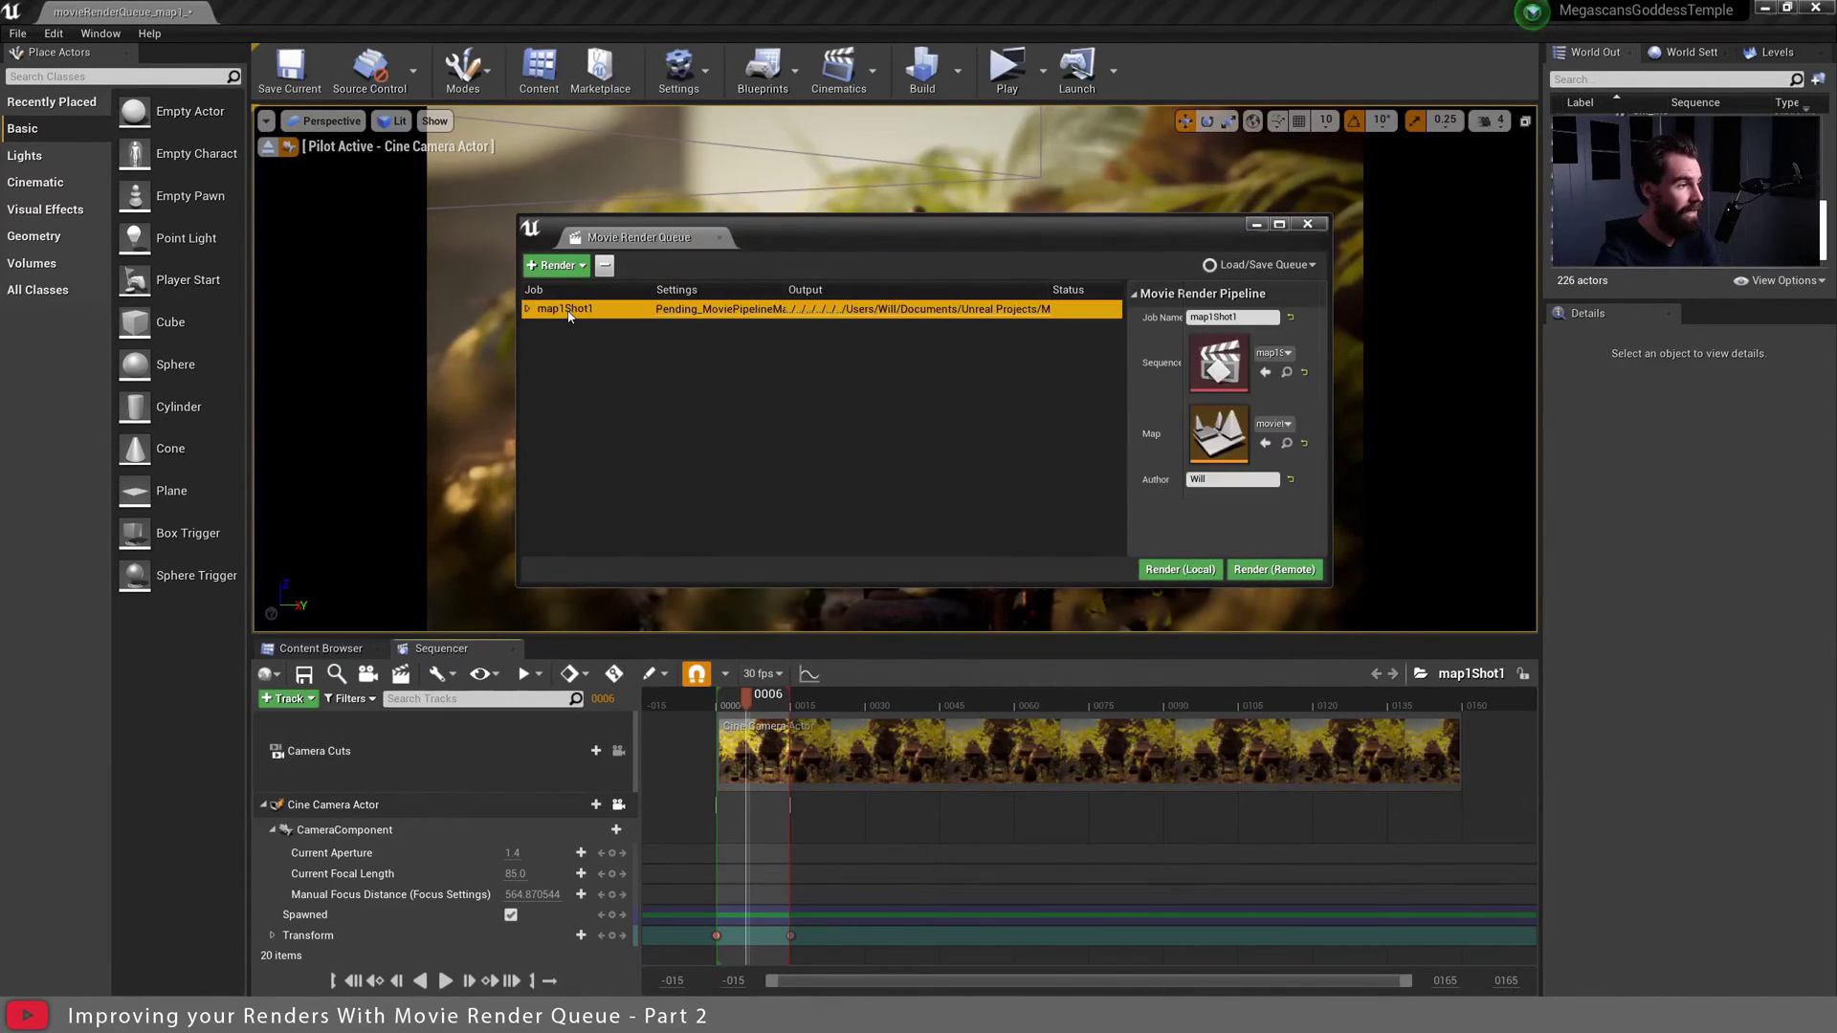
pyautogui.click(670, 309)
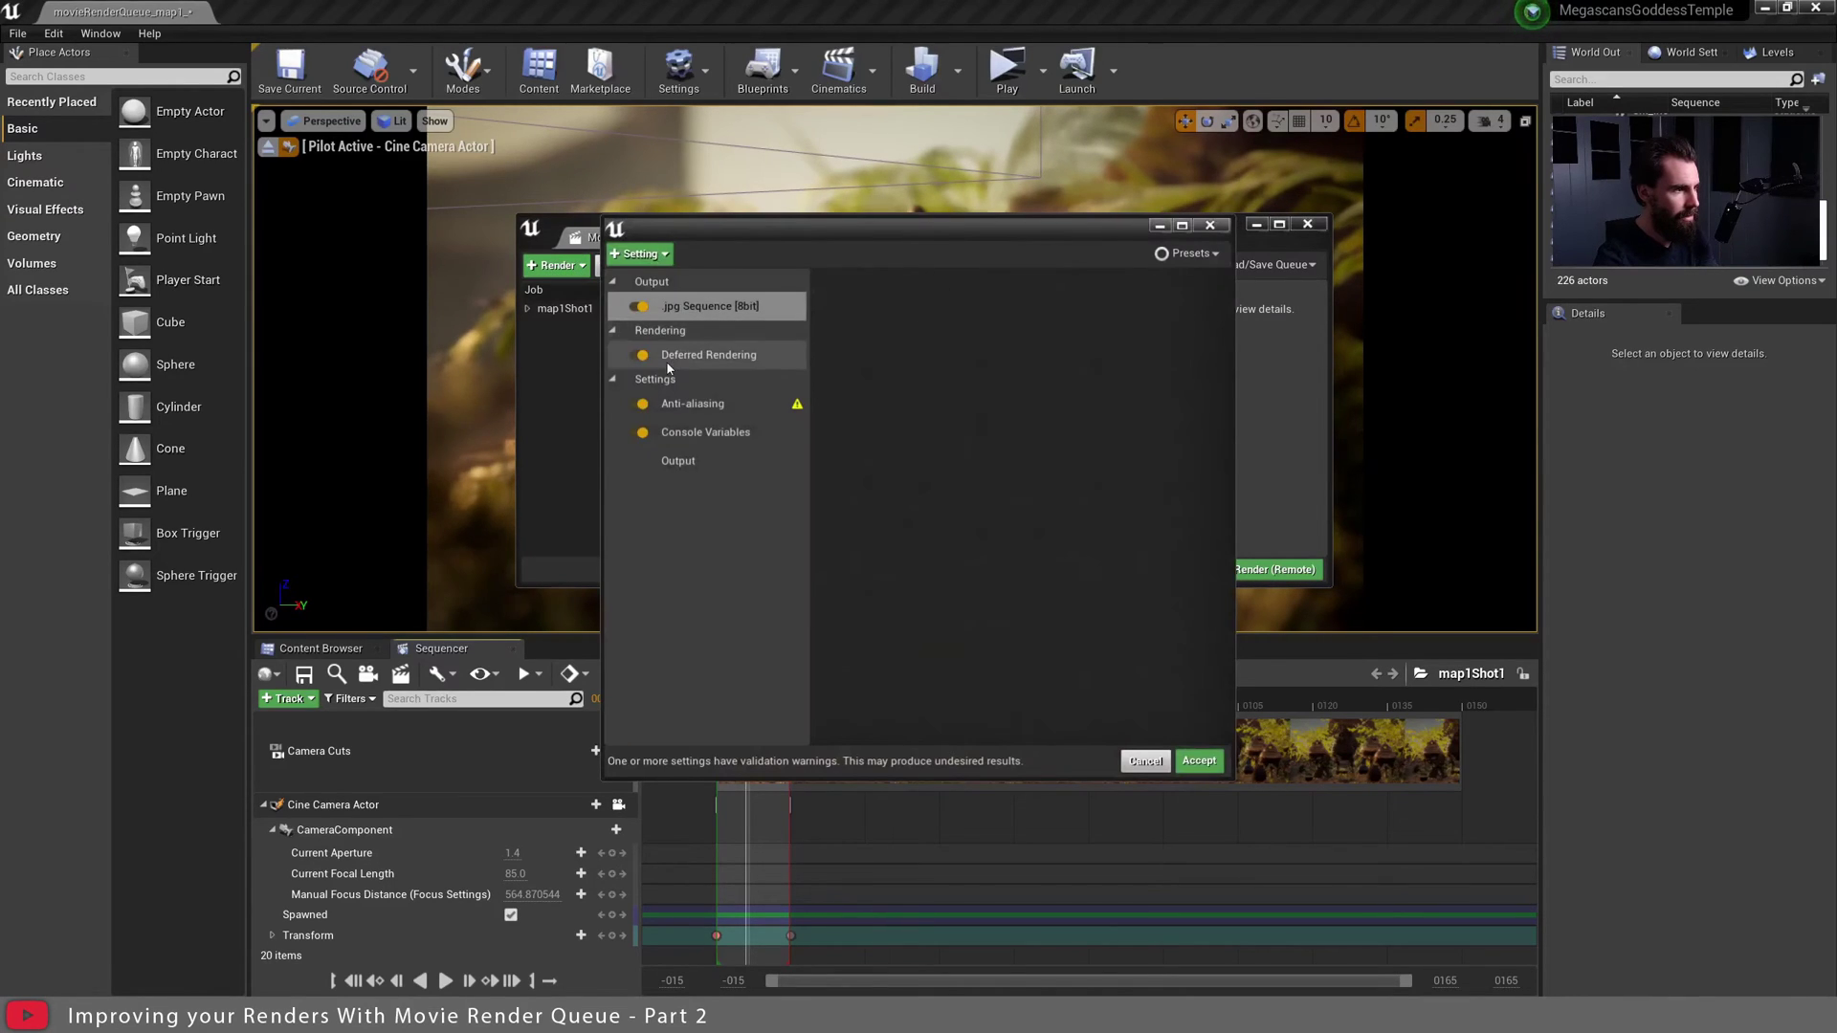
pyautogui.click(639, 254)
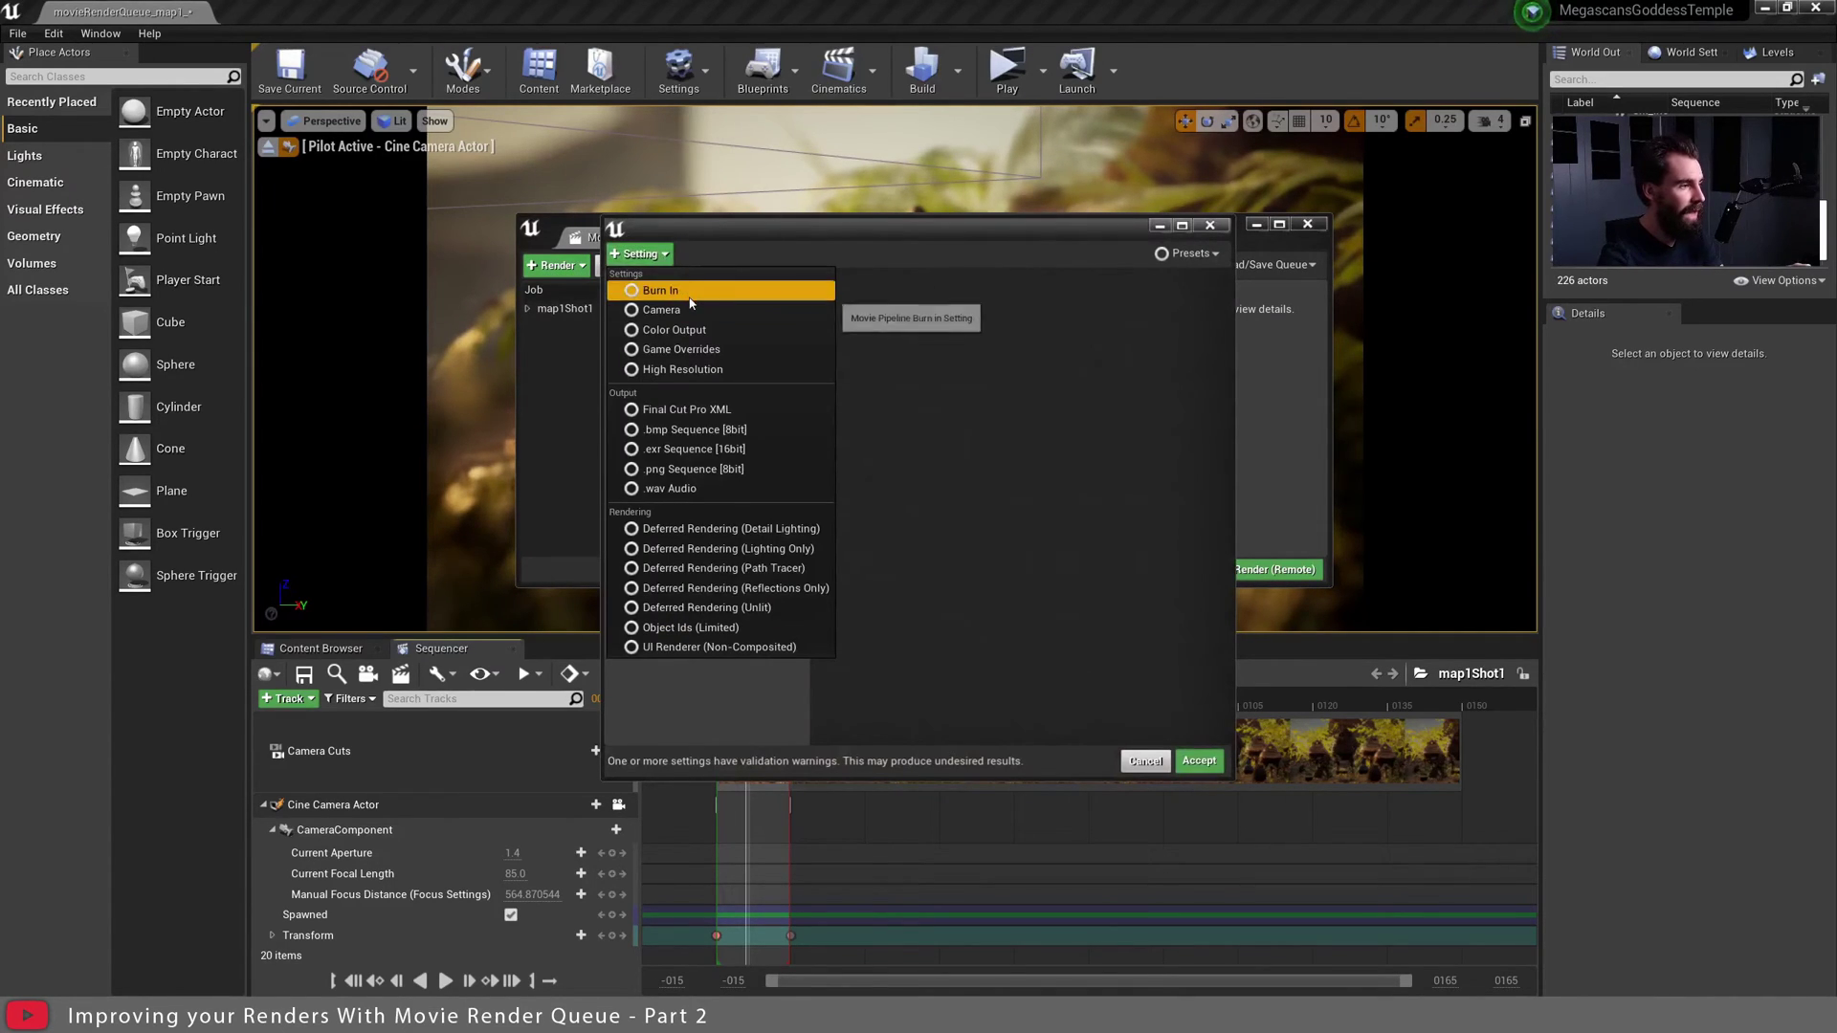
pyautogui.click(696, 293)
pyautogui.click(639, 253)
pyautogui.click(699, 463)
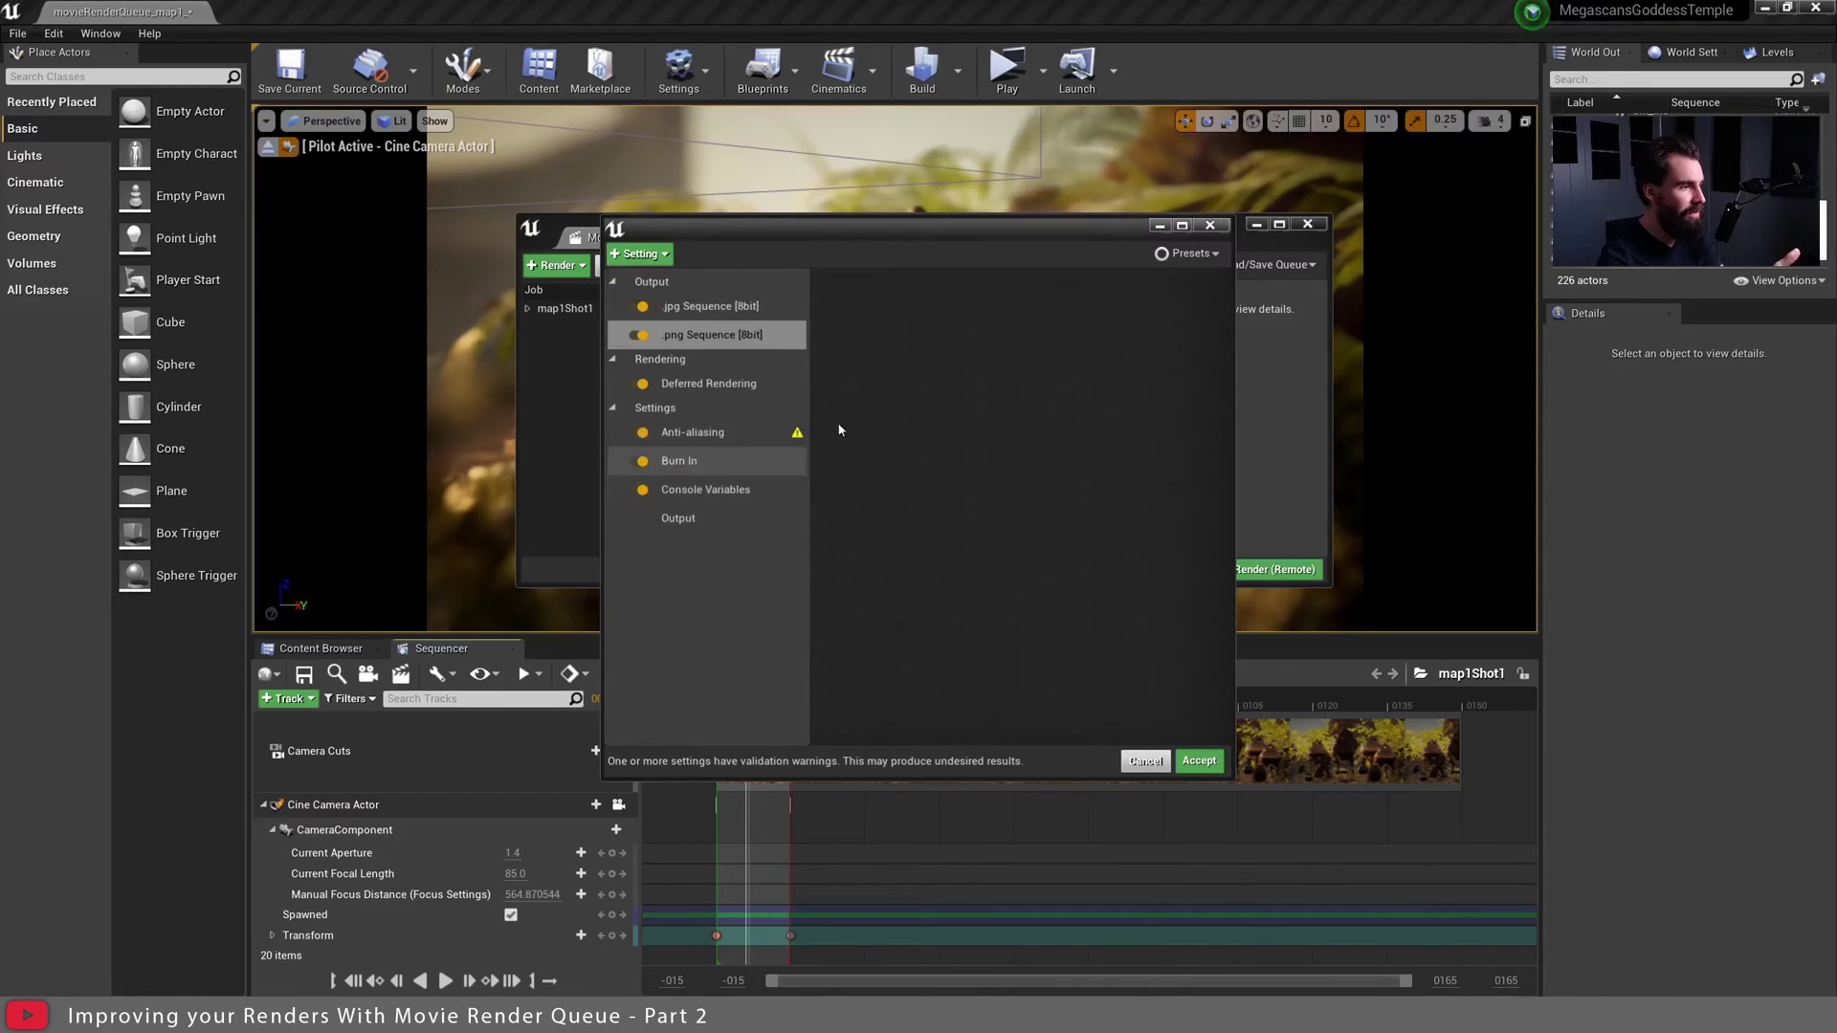
pyautogui.click(635, 255)
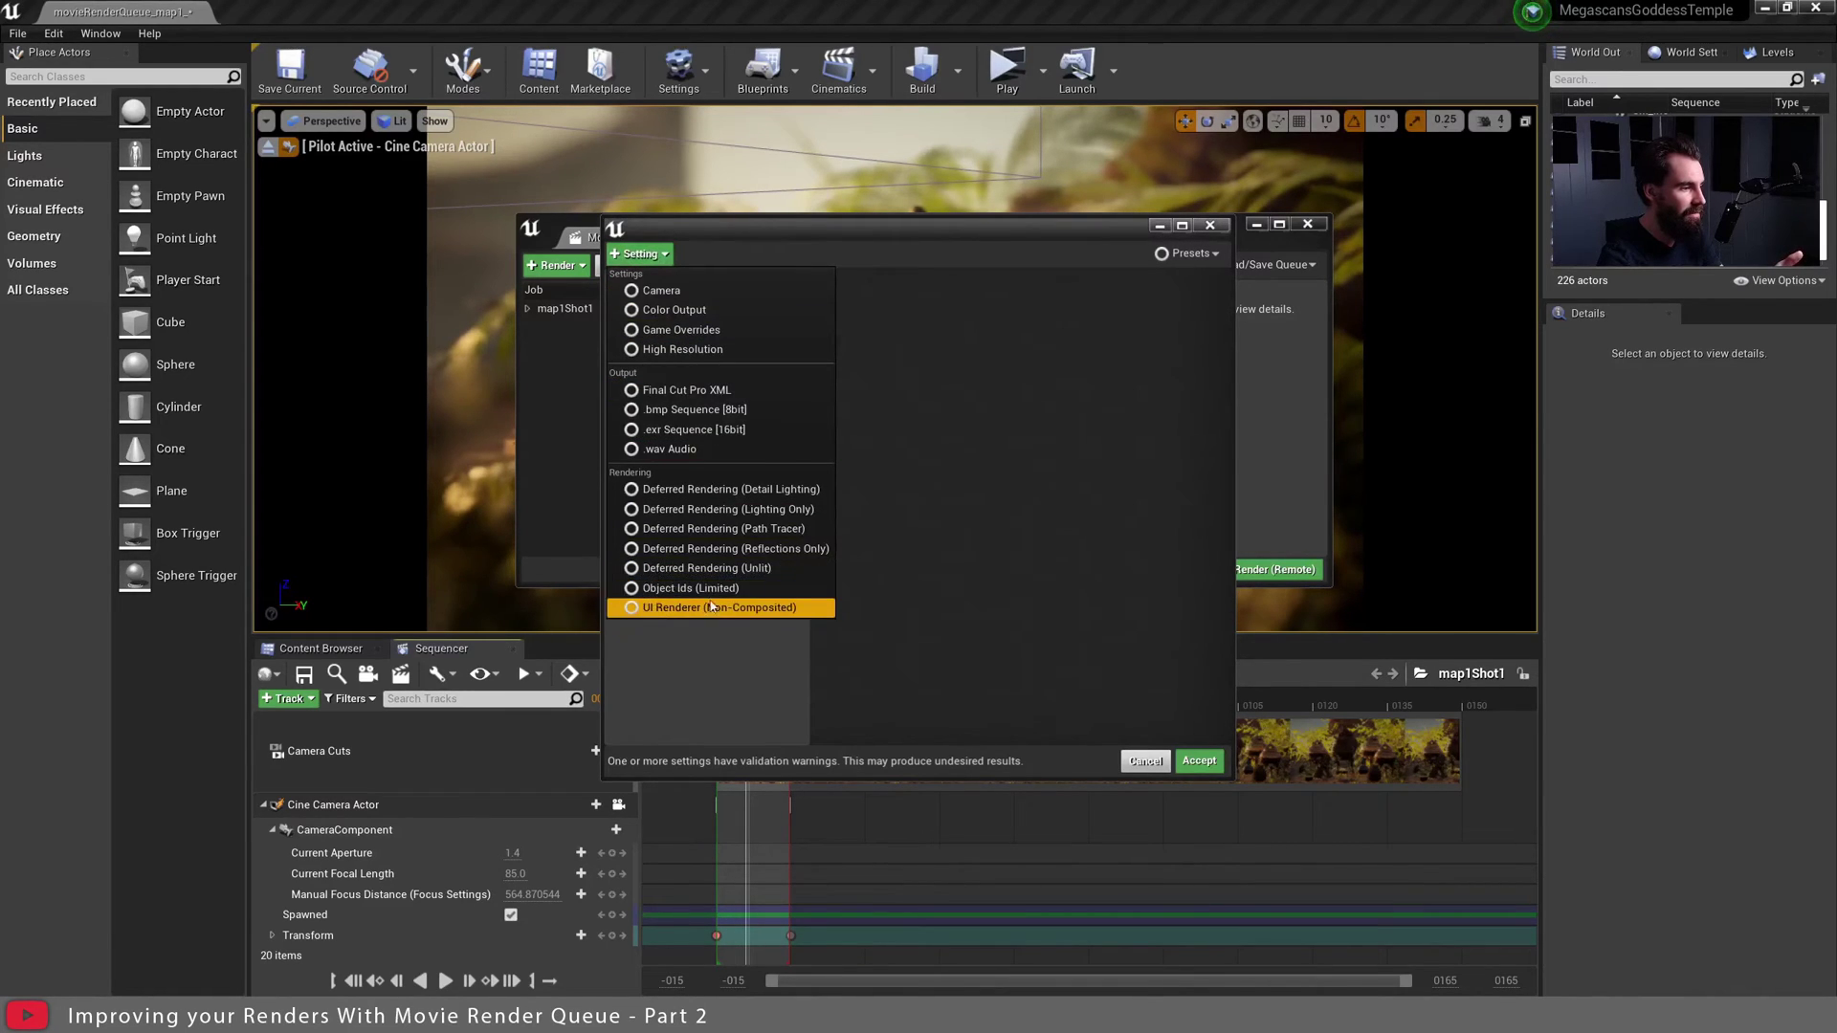
pyautogui.click(712, 606)
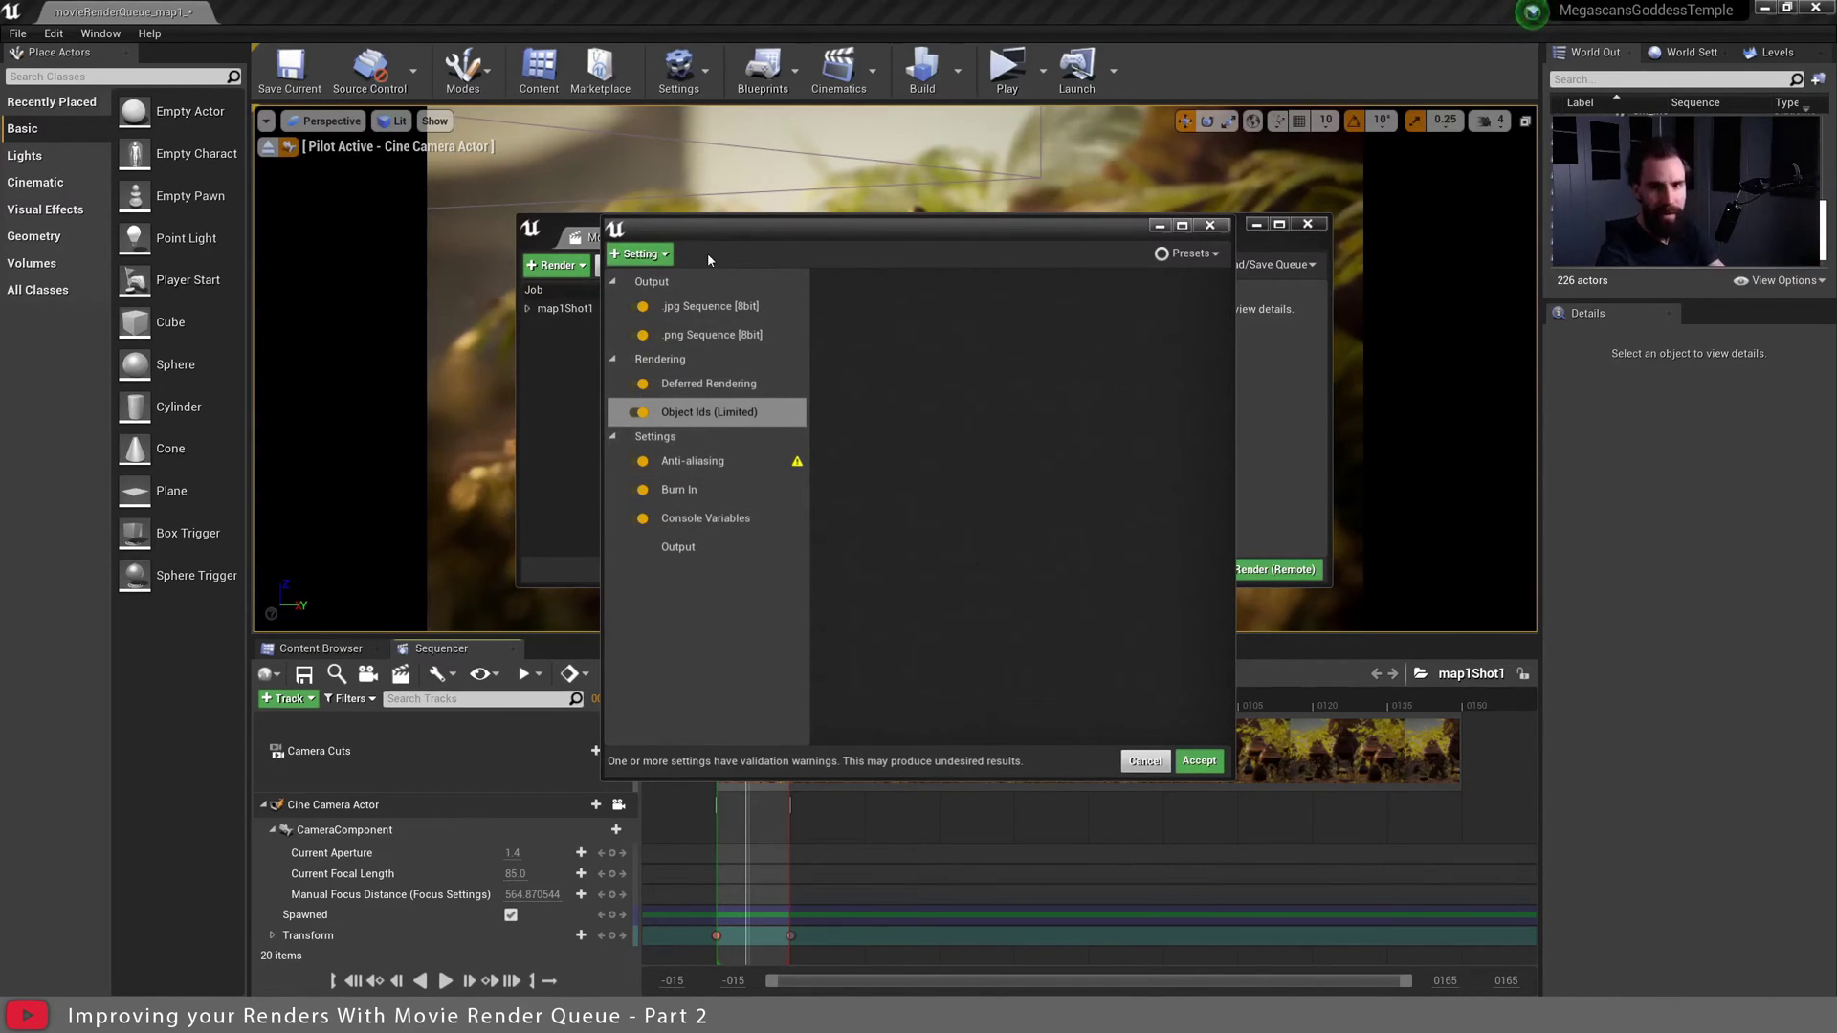
# Save these settings as a new preset named 'Pre' and confirm it appears in the list.
pyautogui.click(1188, 253)
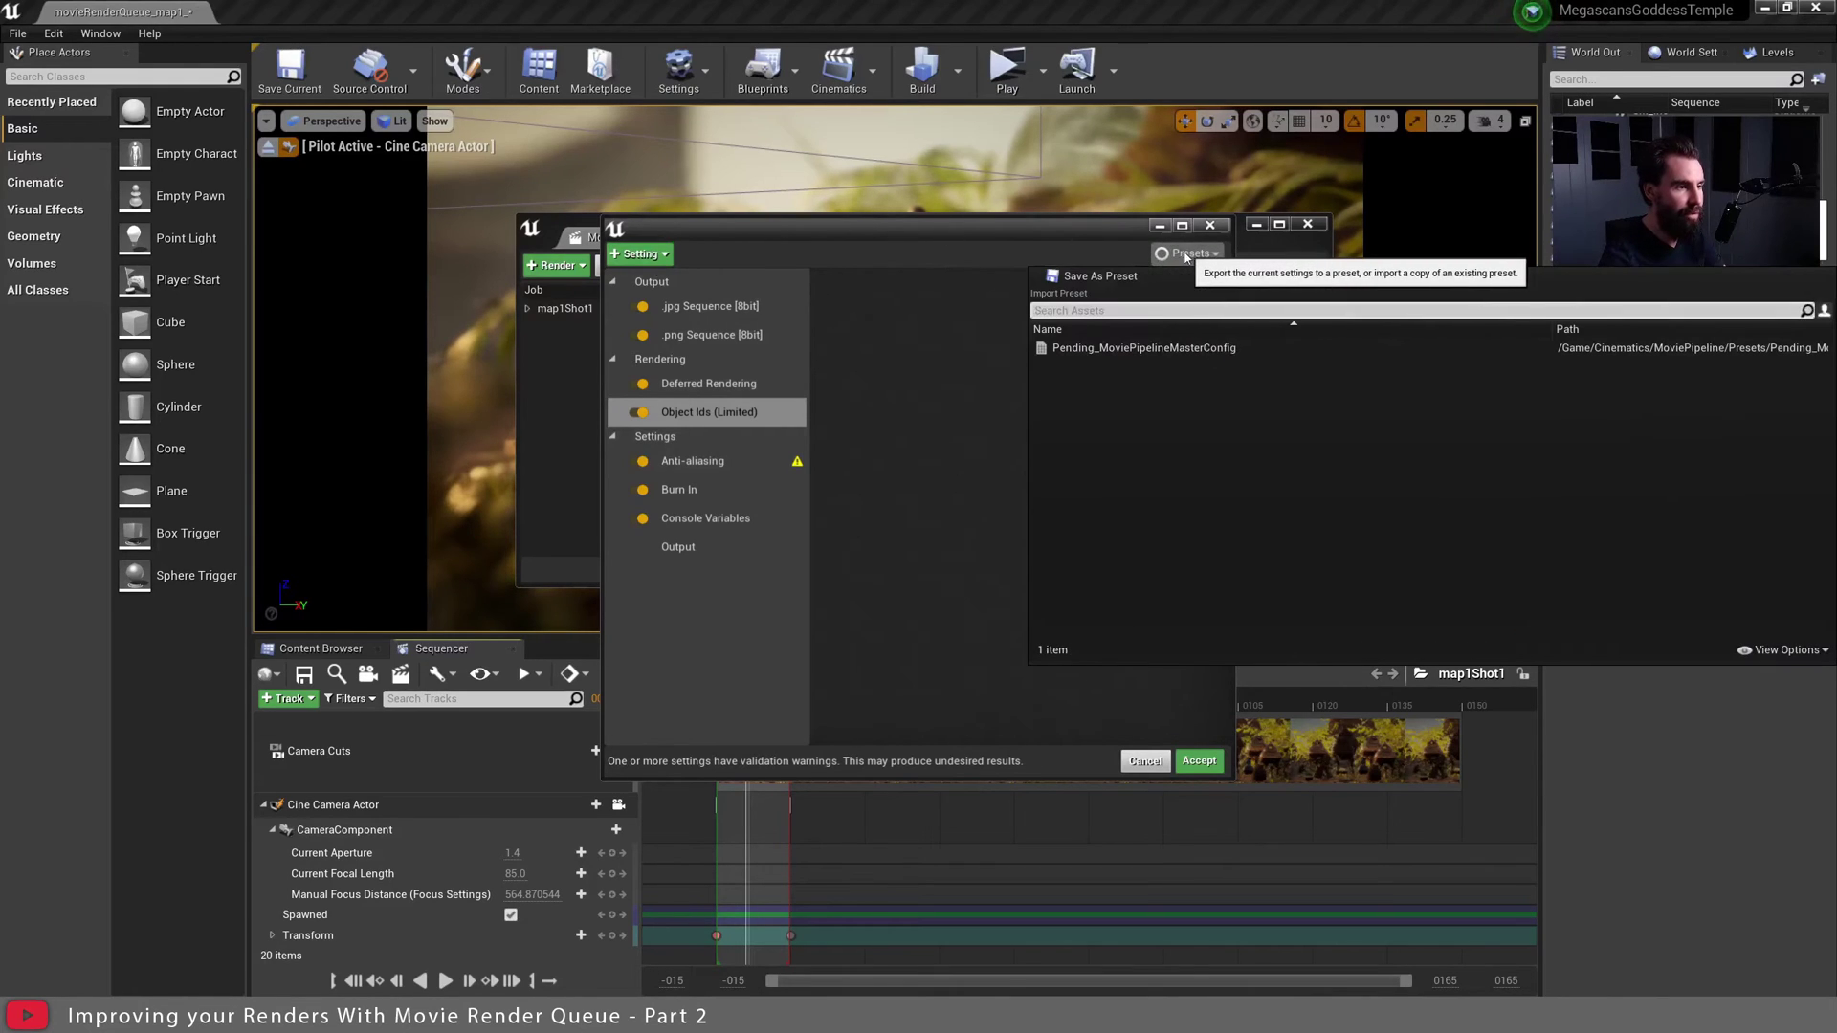
pyautogui.click(1082, 277)
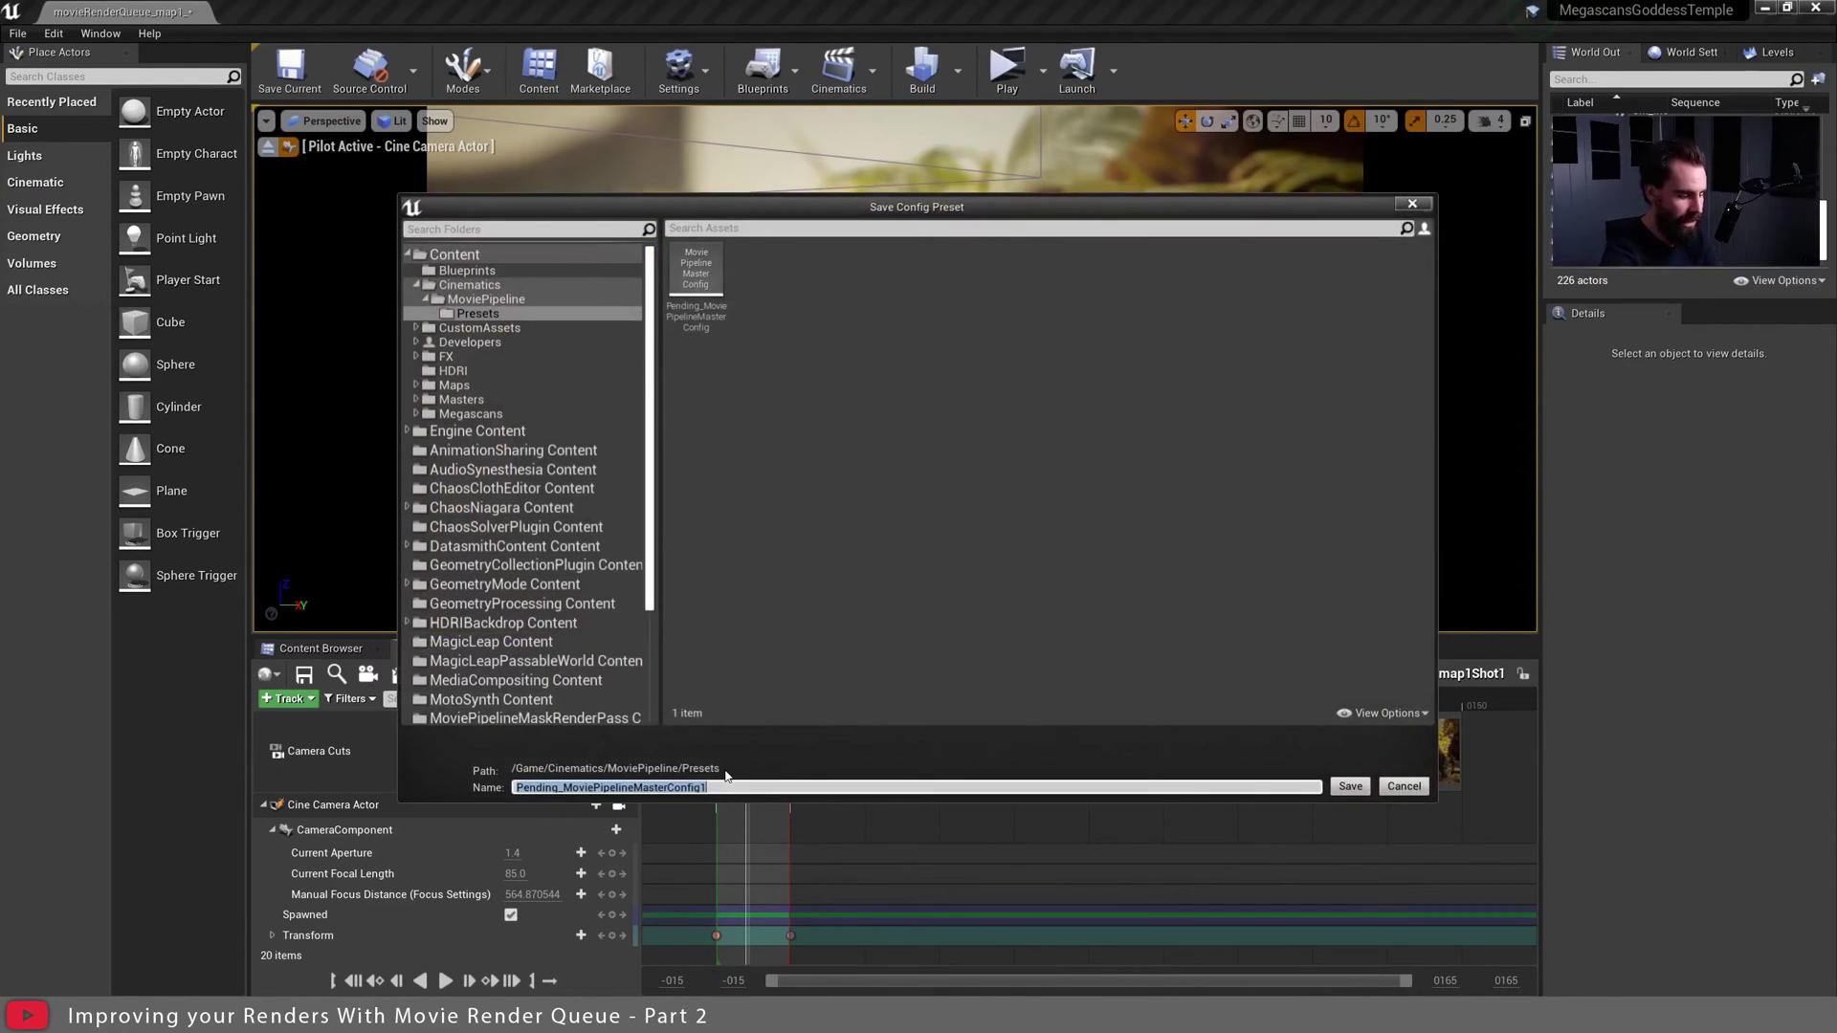
pyautogui.write('PresetWilliam')
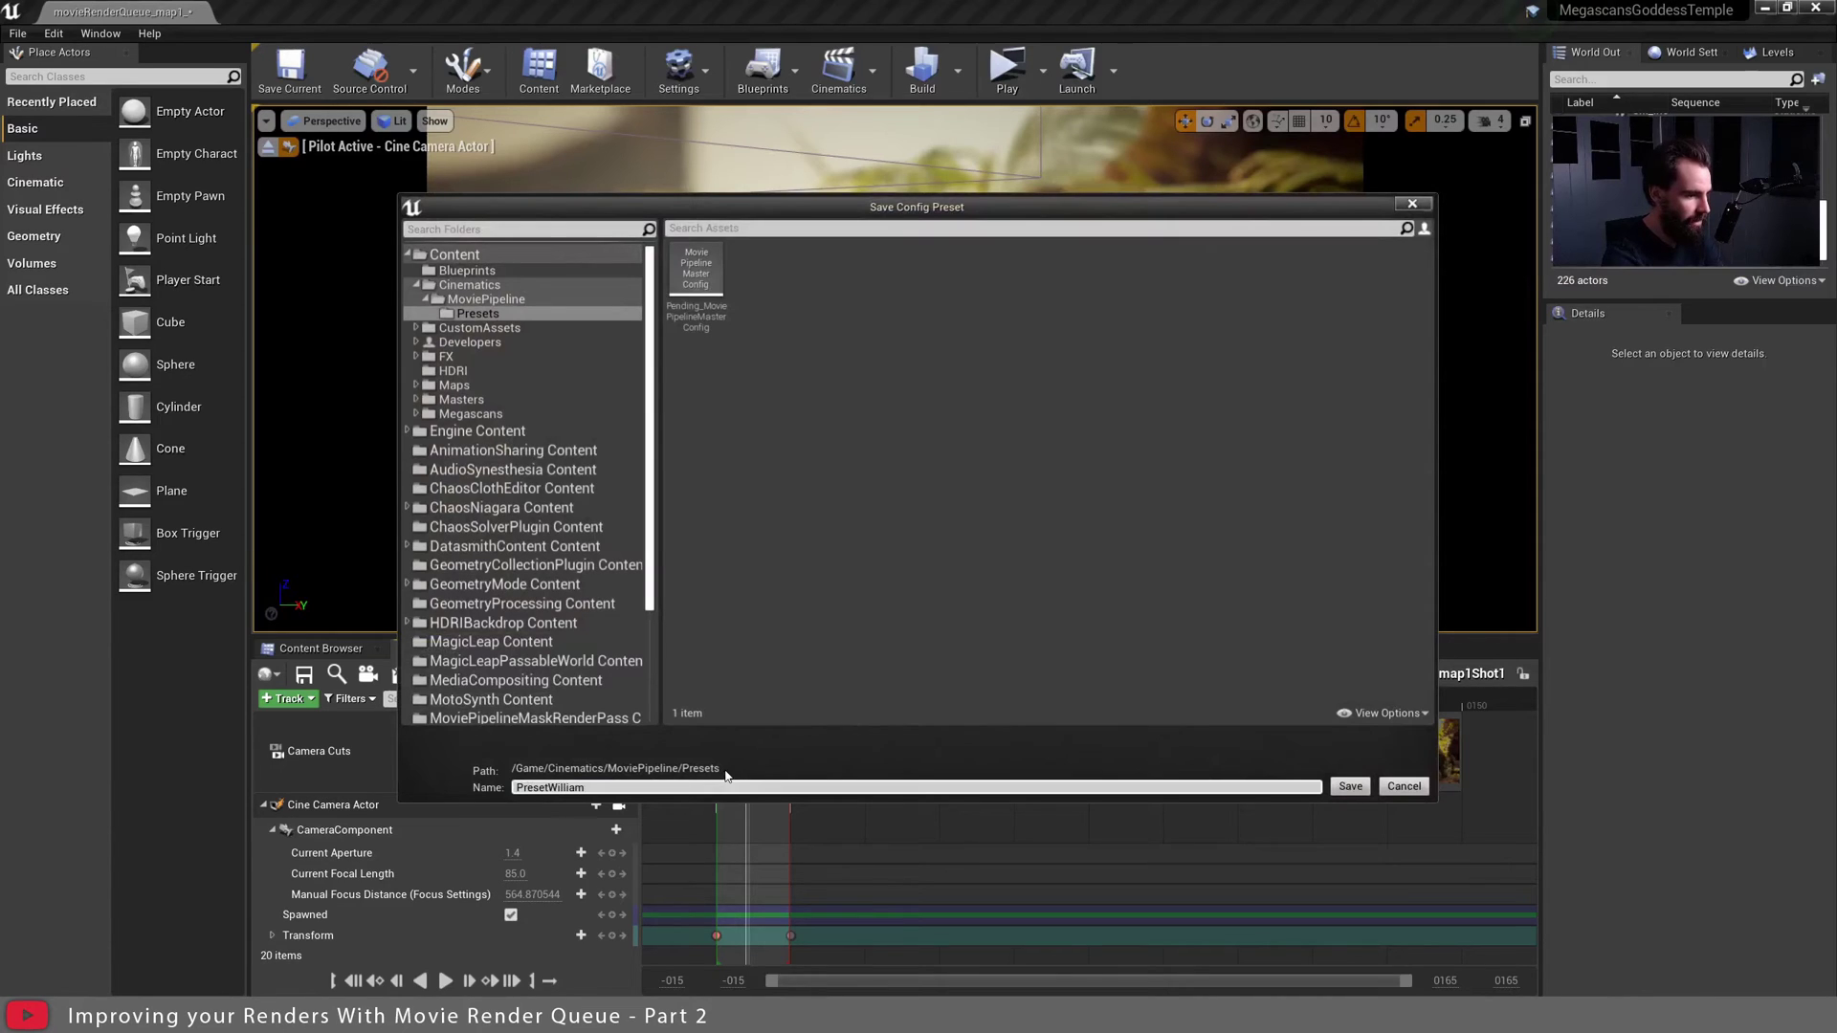
pyautogui.press('Return')
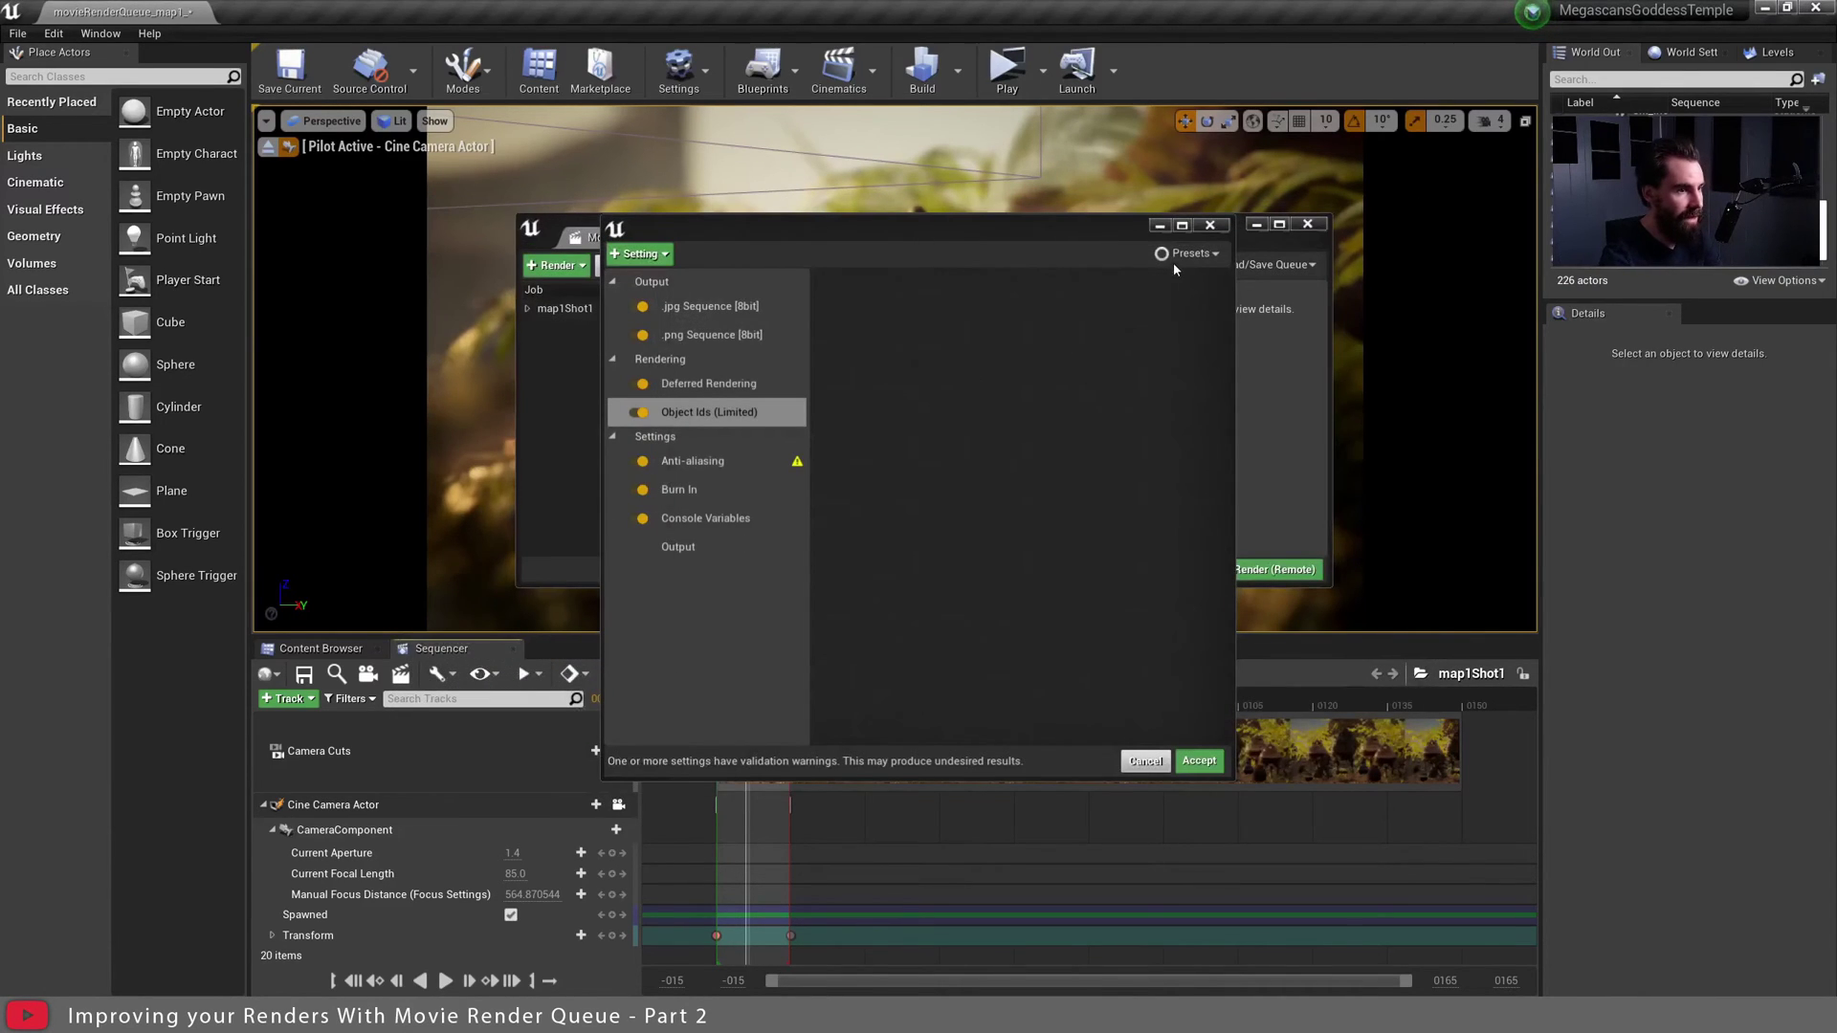
pyautogui.click(1183, 254)
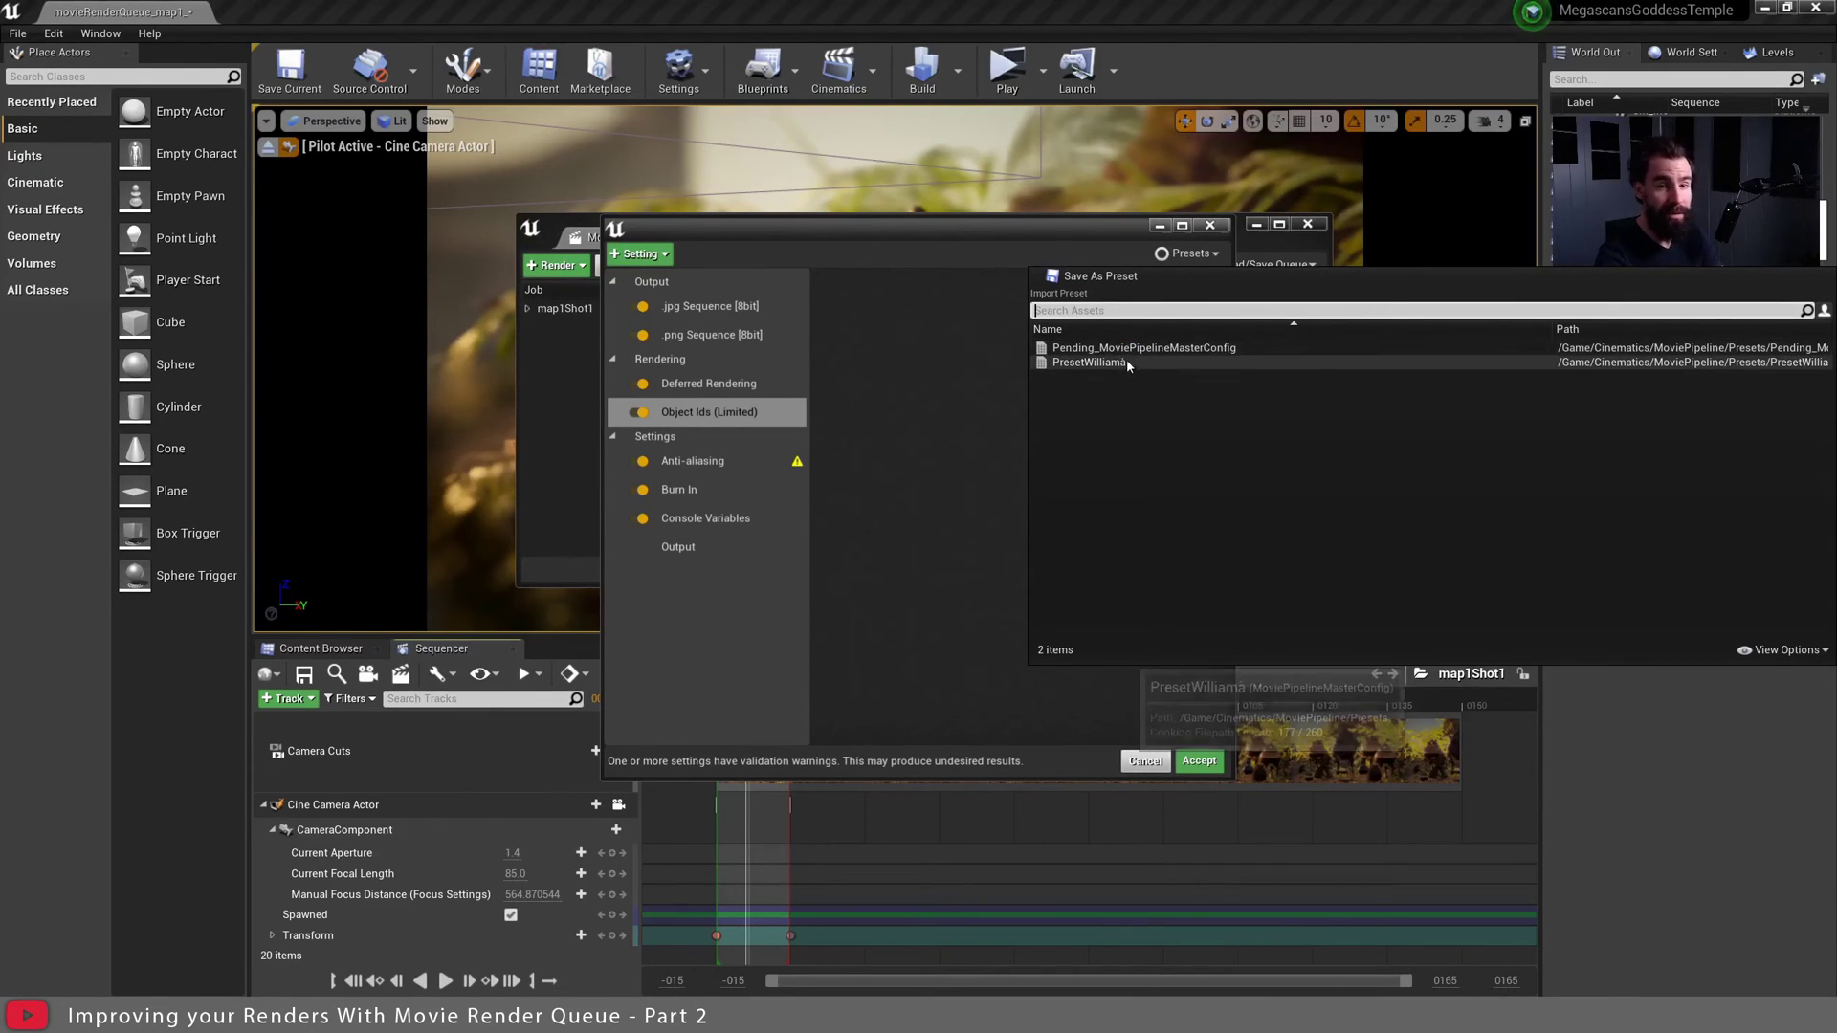
pyautogui.click(900, 465)
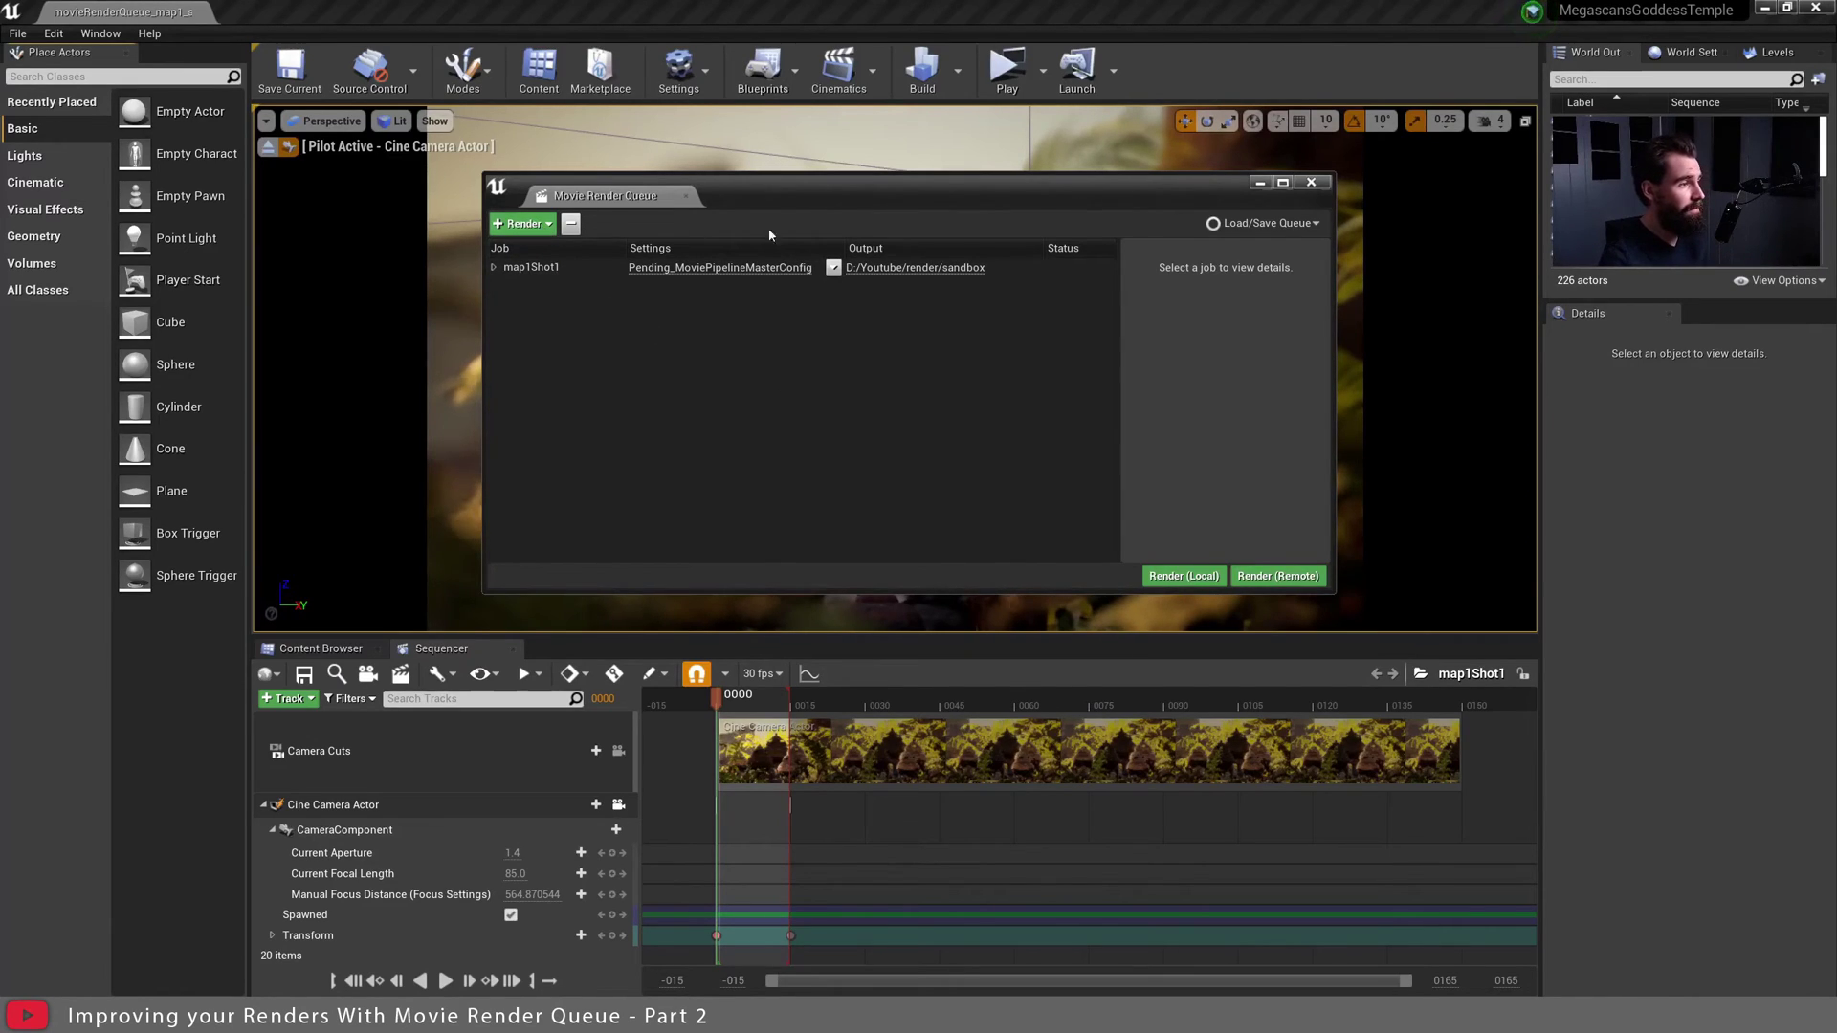
# Queue map2Shot2 and map3Shot3 from the + Render list as the second and third jobs.
pyautogui.moveTo(785, 189); pyautogui.dragTo(770, 185)
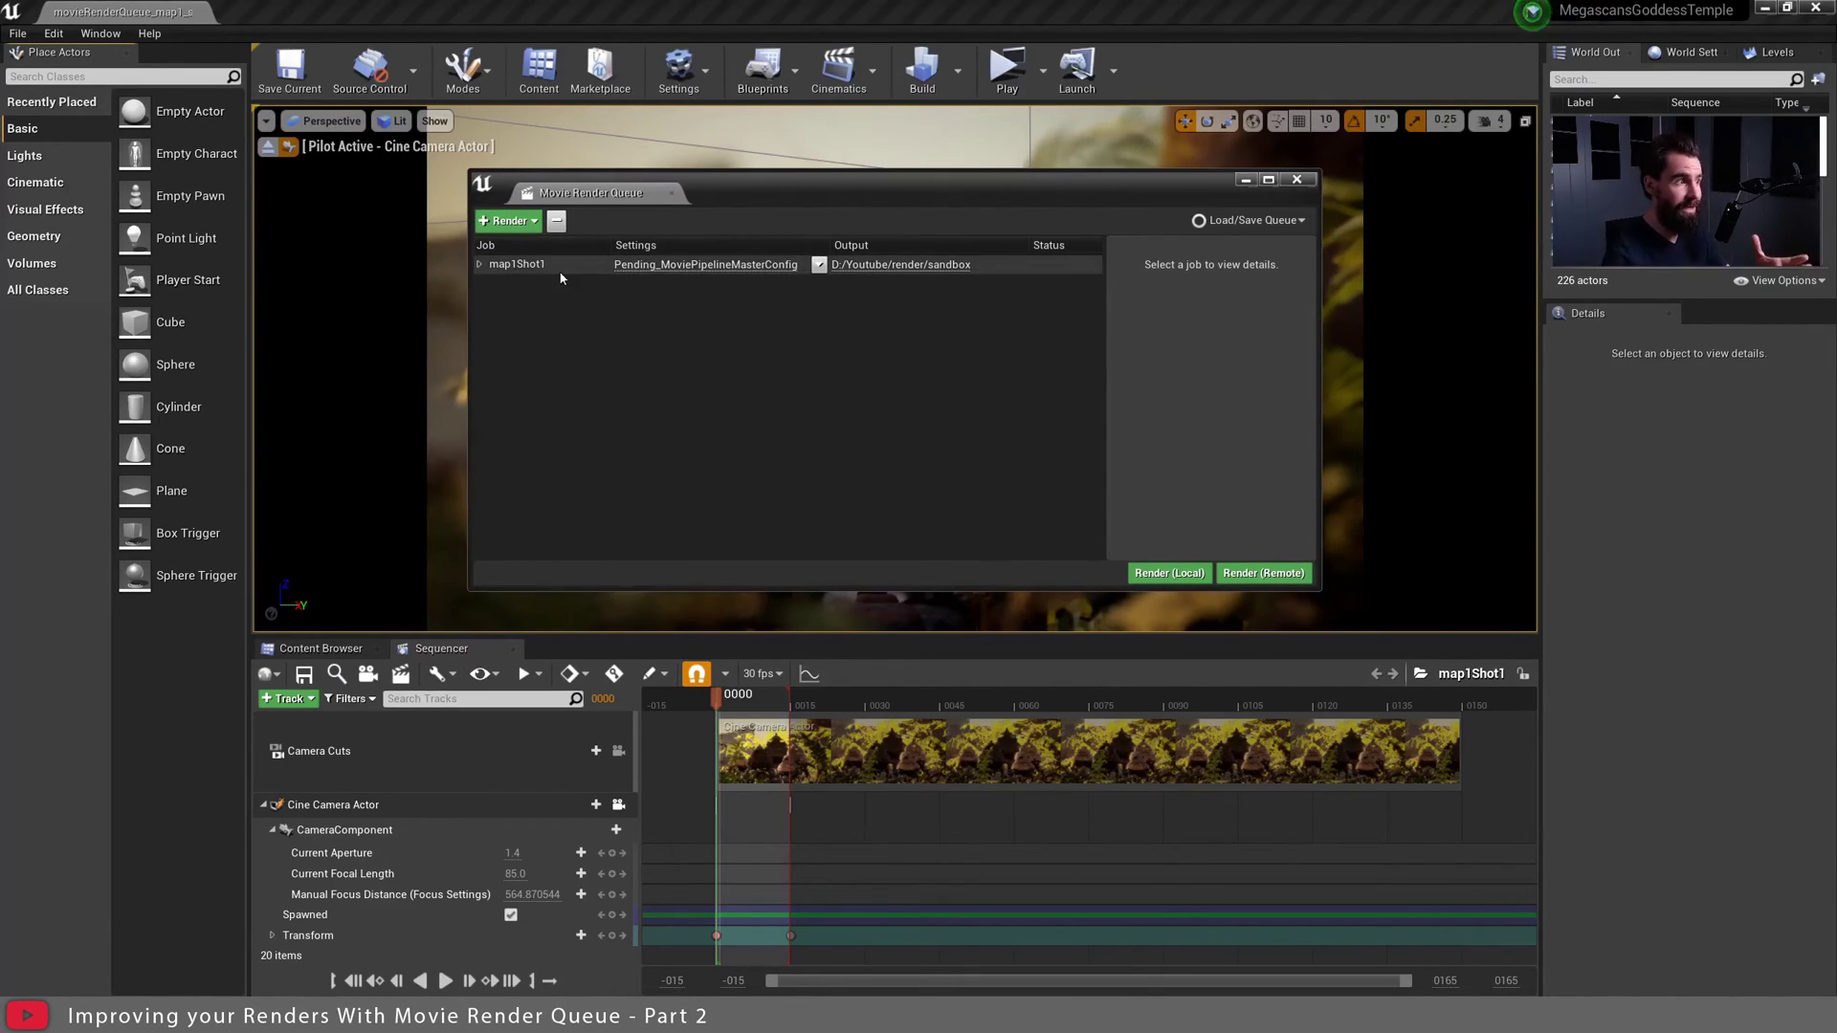
pyautogui.click(529, 224)
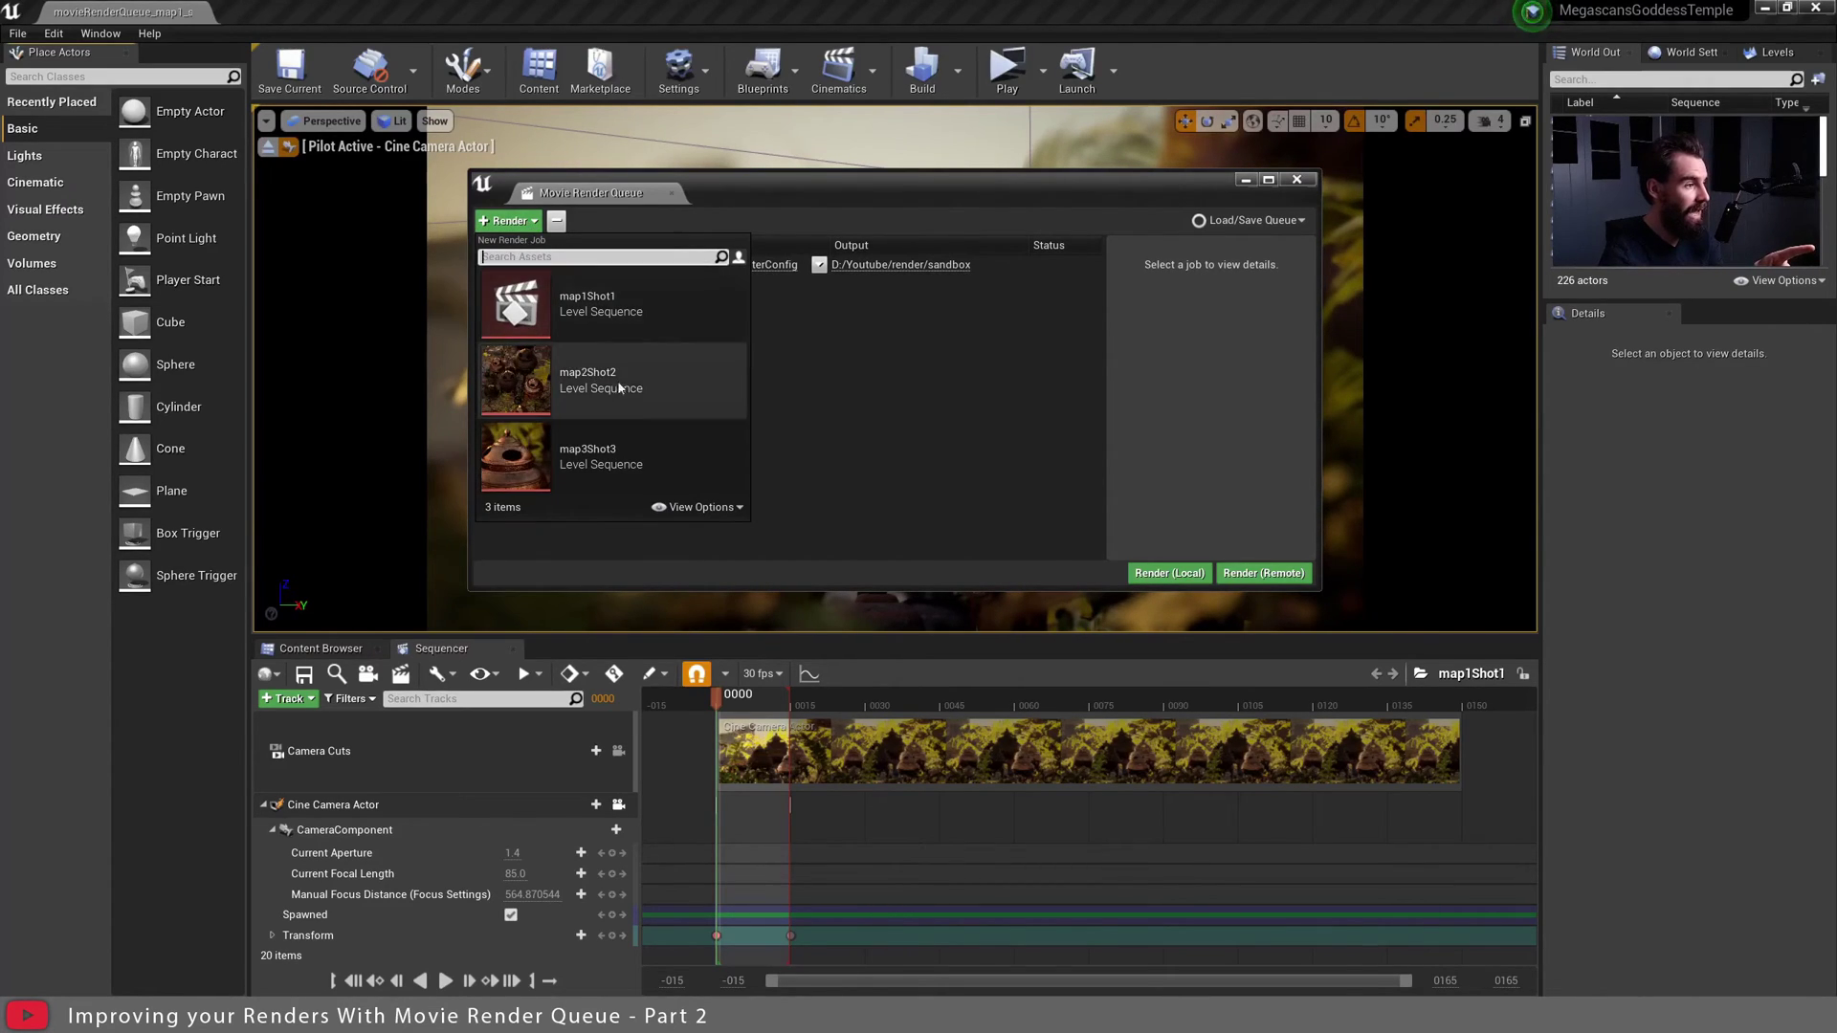
pyautogui.click(633, 389)
pyautogui.click(510, 221)
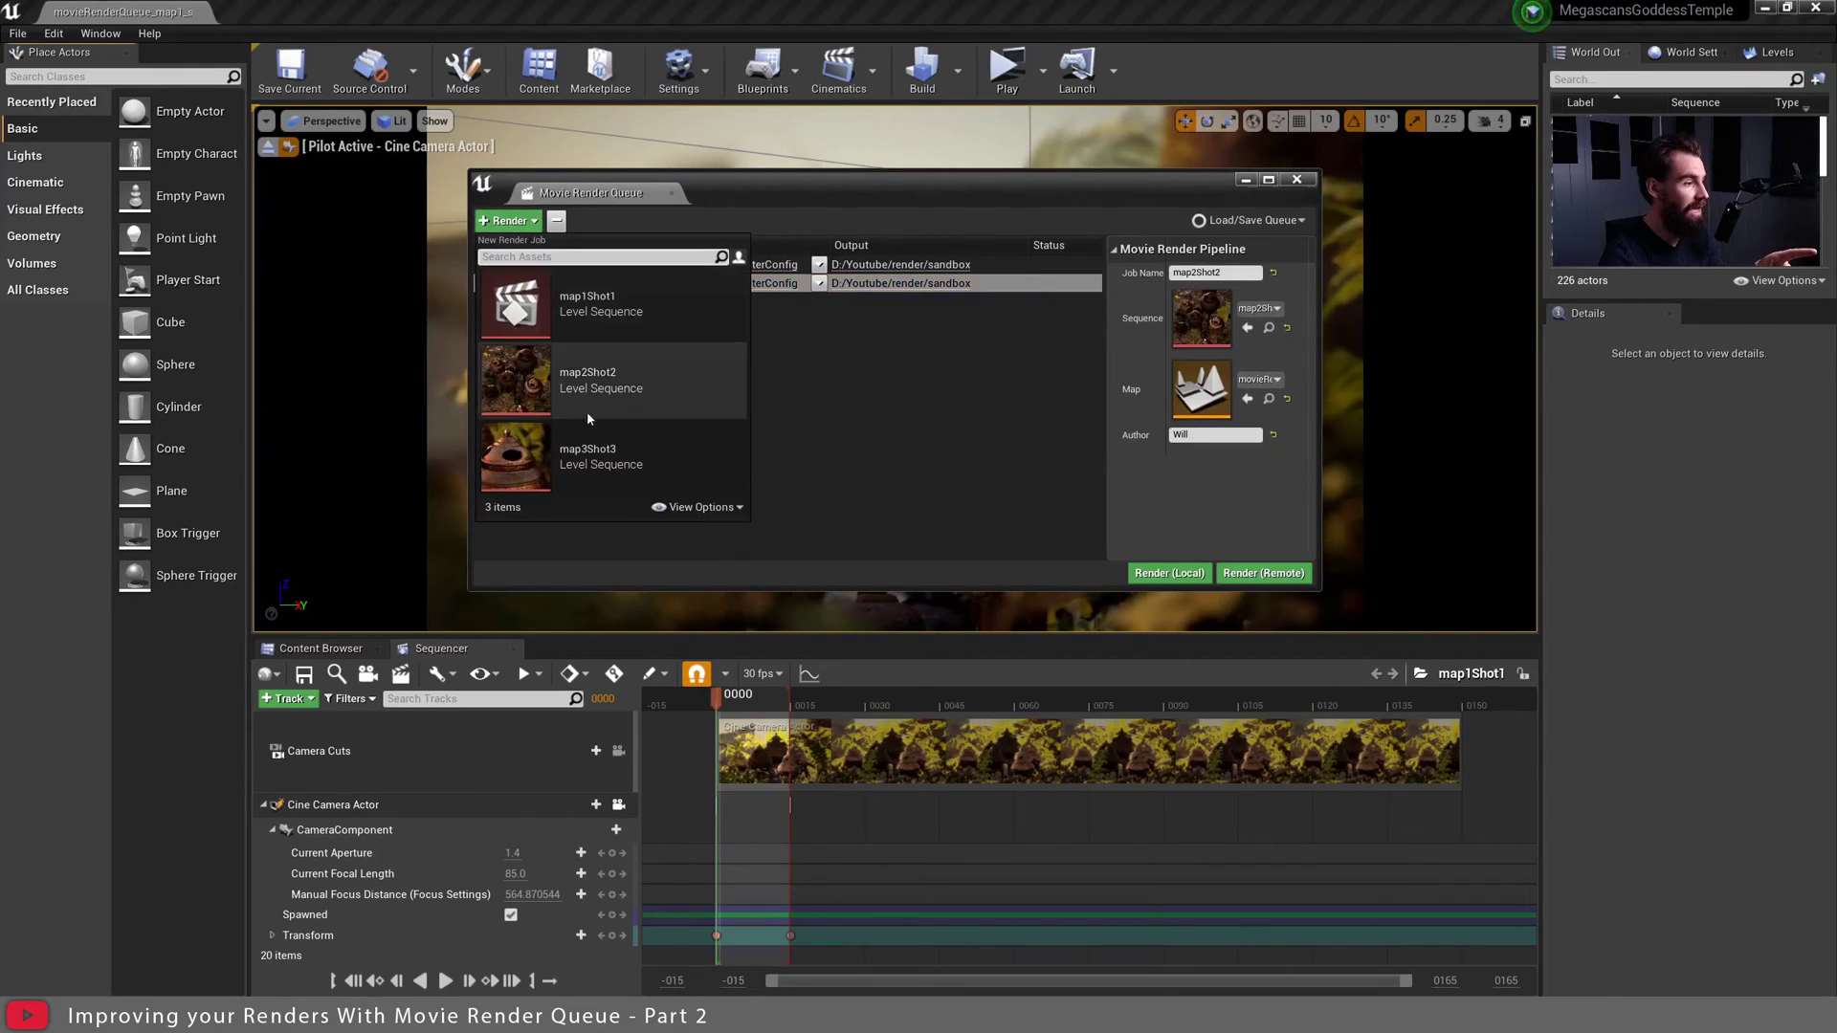
pyautogui.click(736, 450)
pyautogui.click(739, 454)
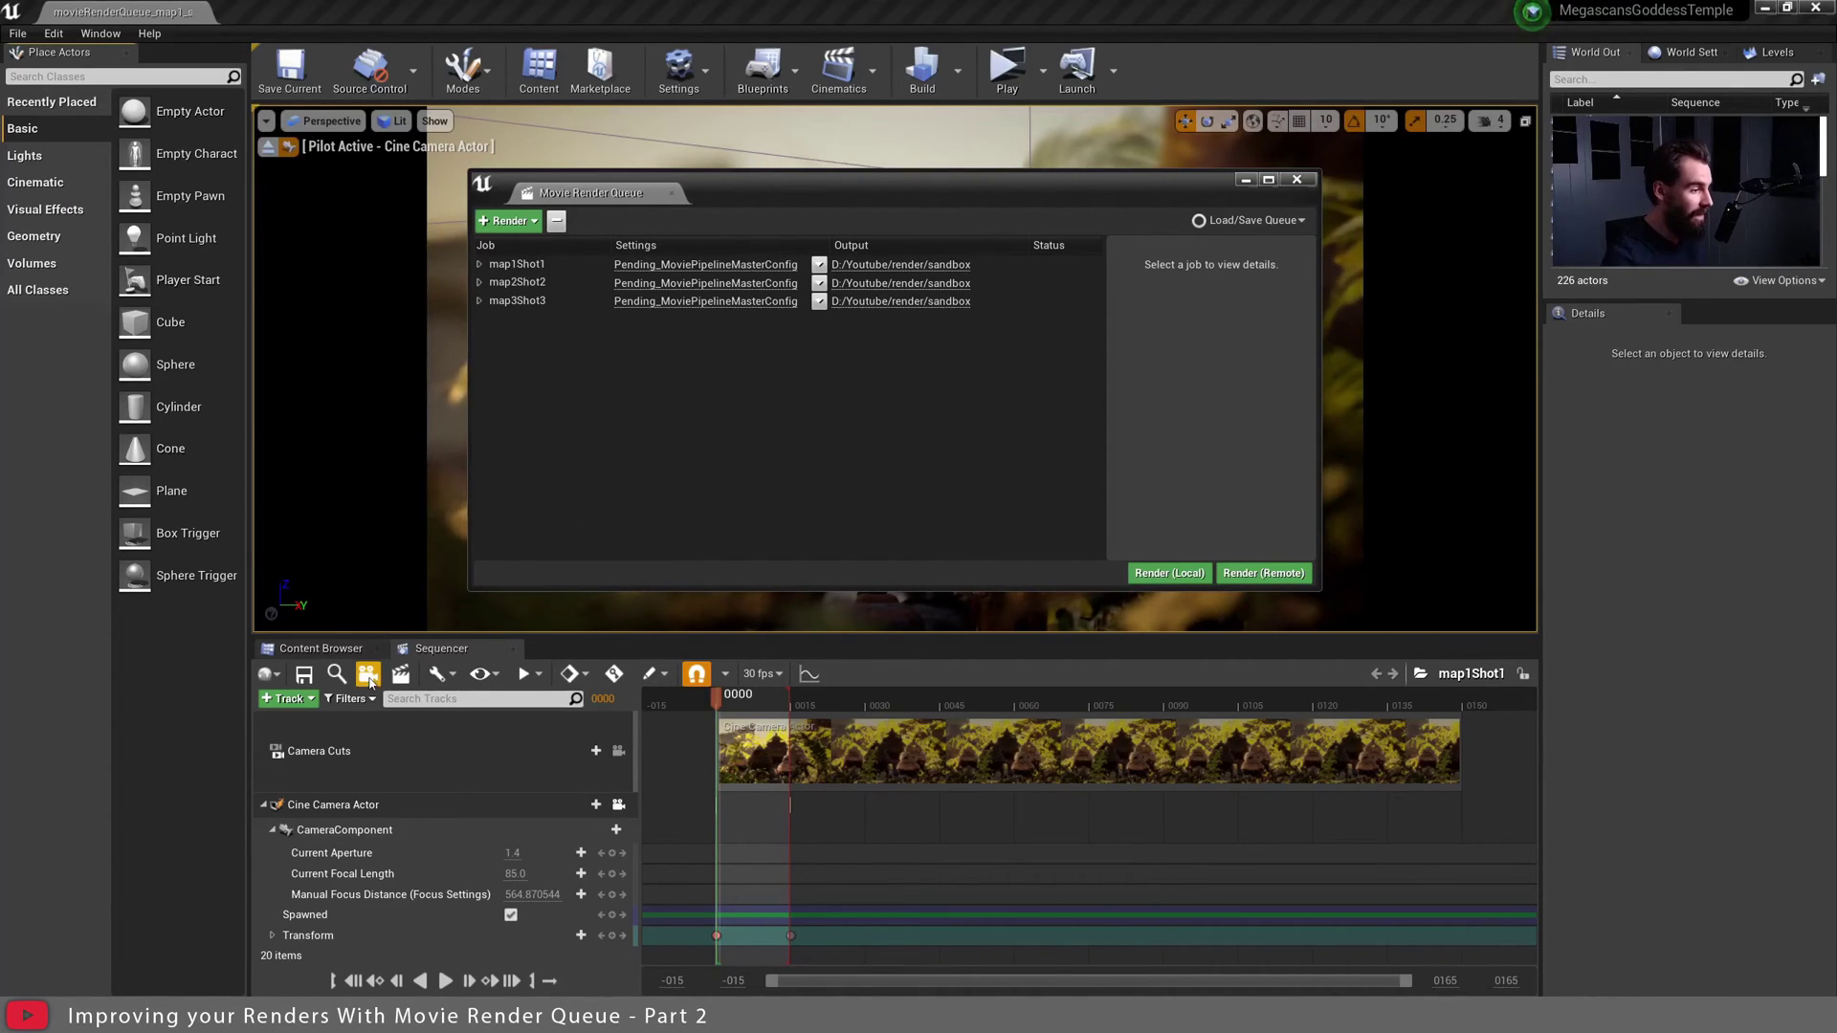
pyautogui.click(400, 675)
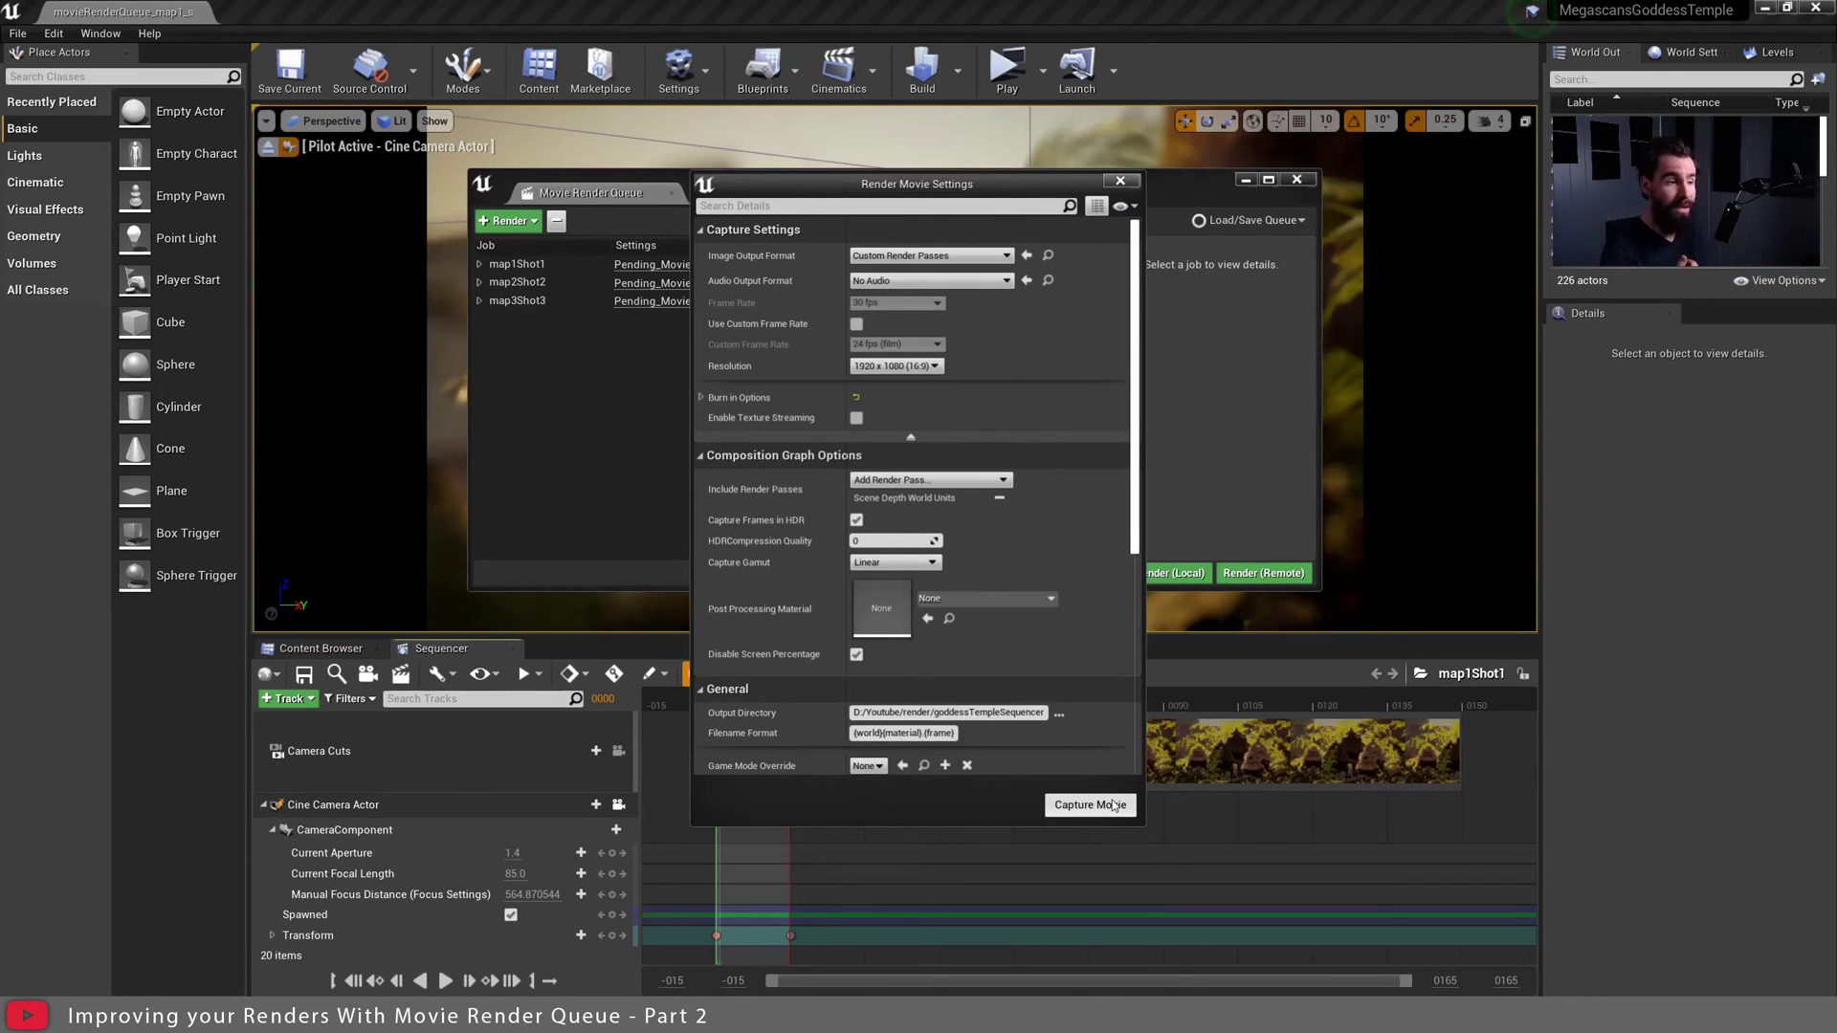
pyautogui.click(1121, 181)
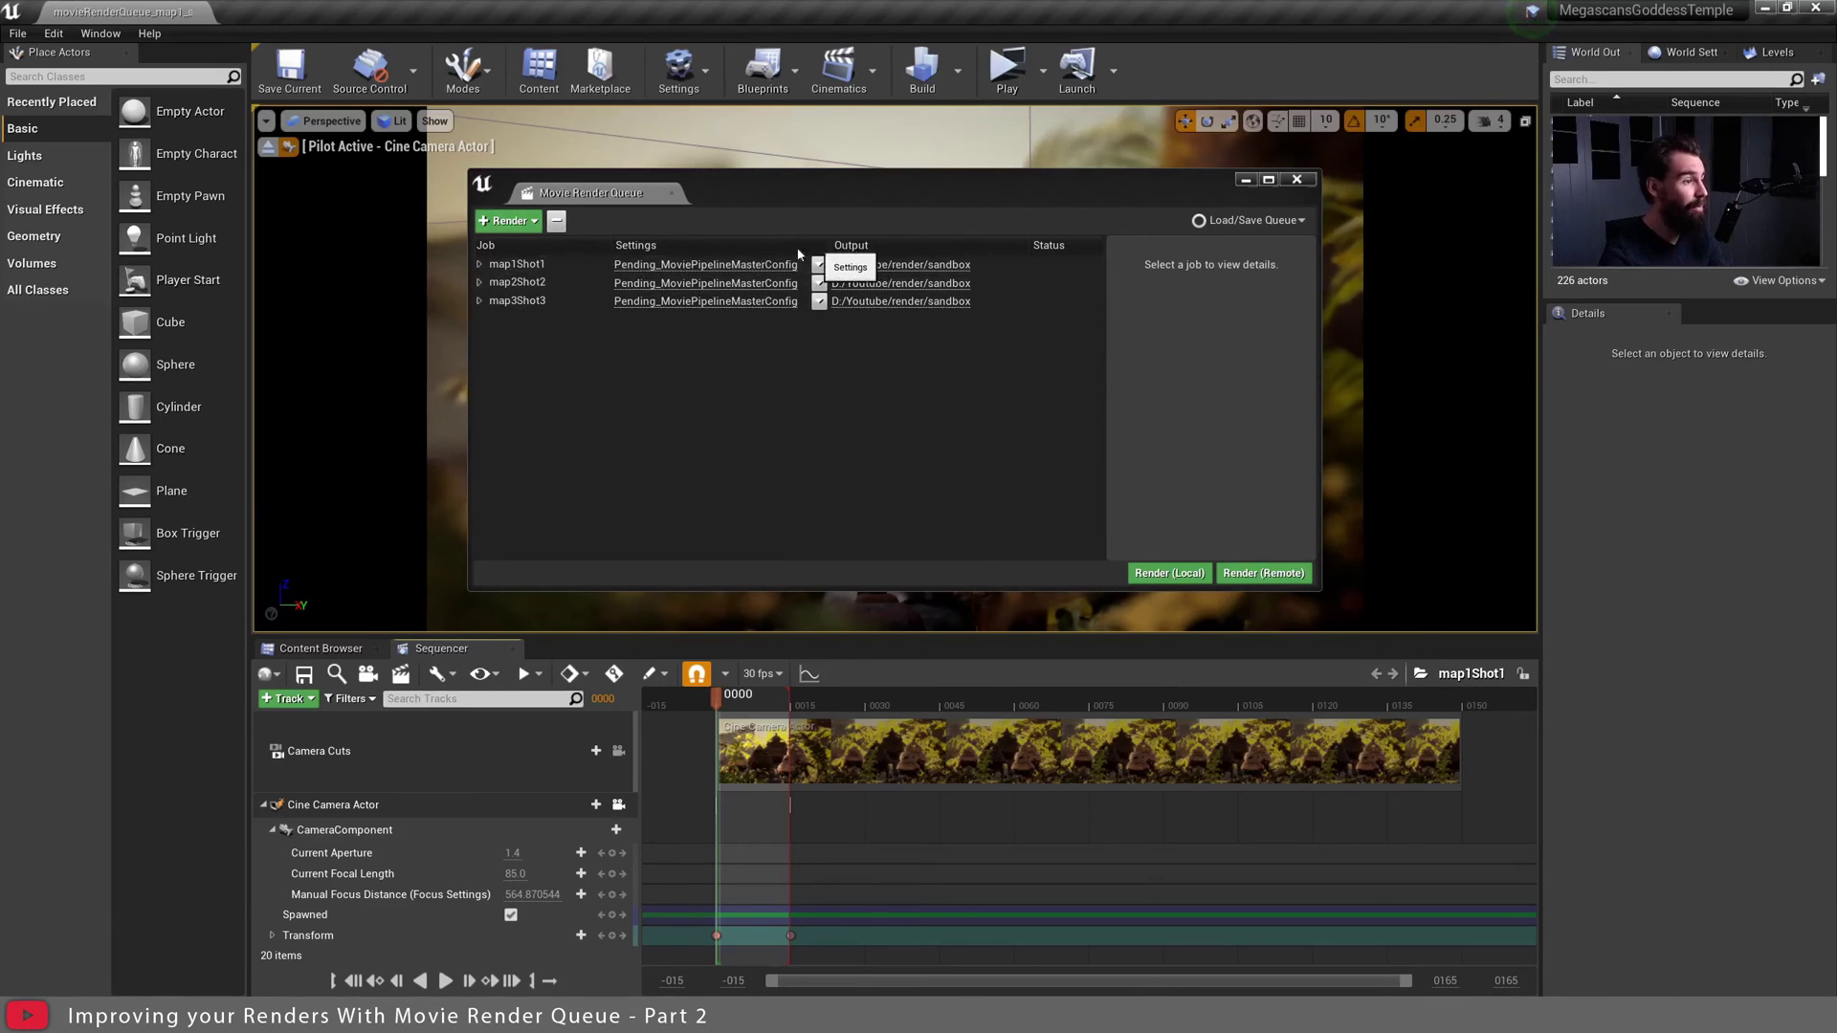
# Set the map2Shot2 job's settings to the saved Pending_MoviePipelineMasterConfig preset.
pyautogui.click(819, 284)
pyautogui.click(820, 283)
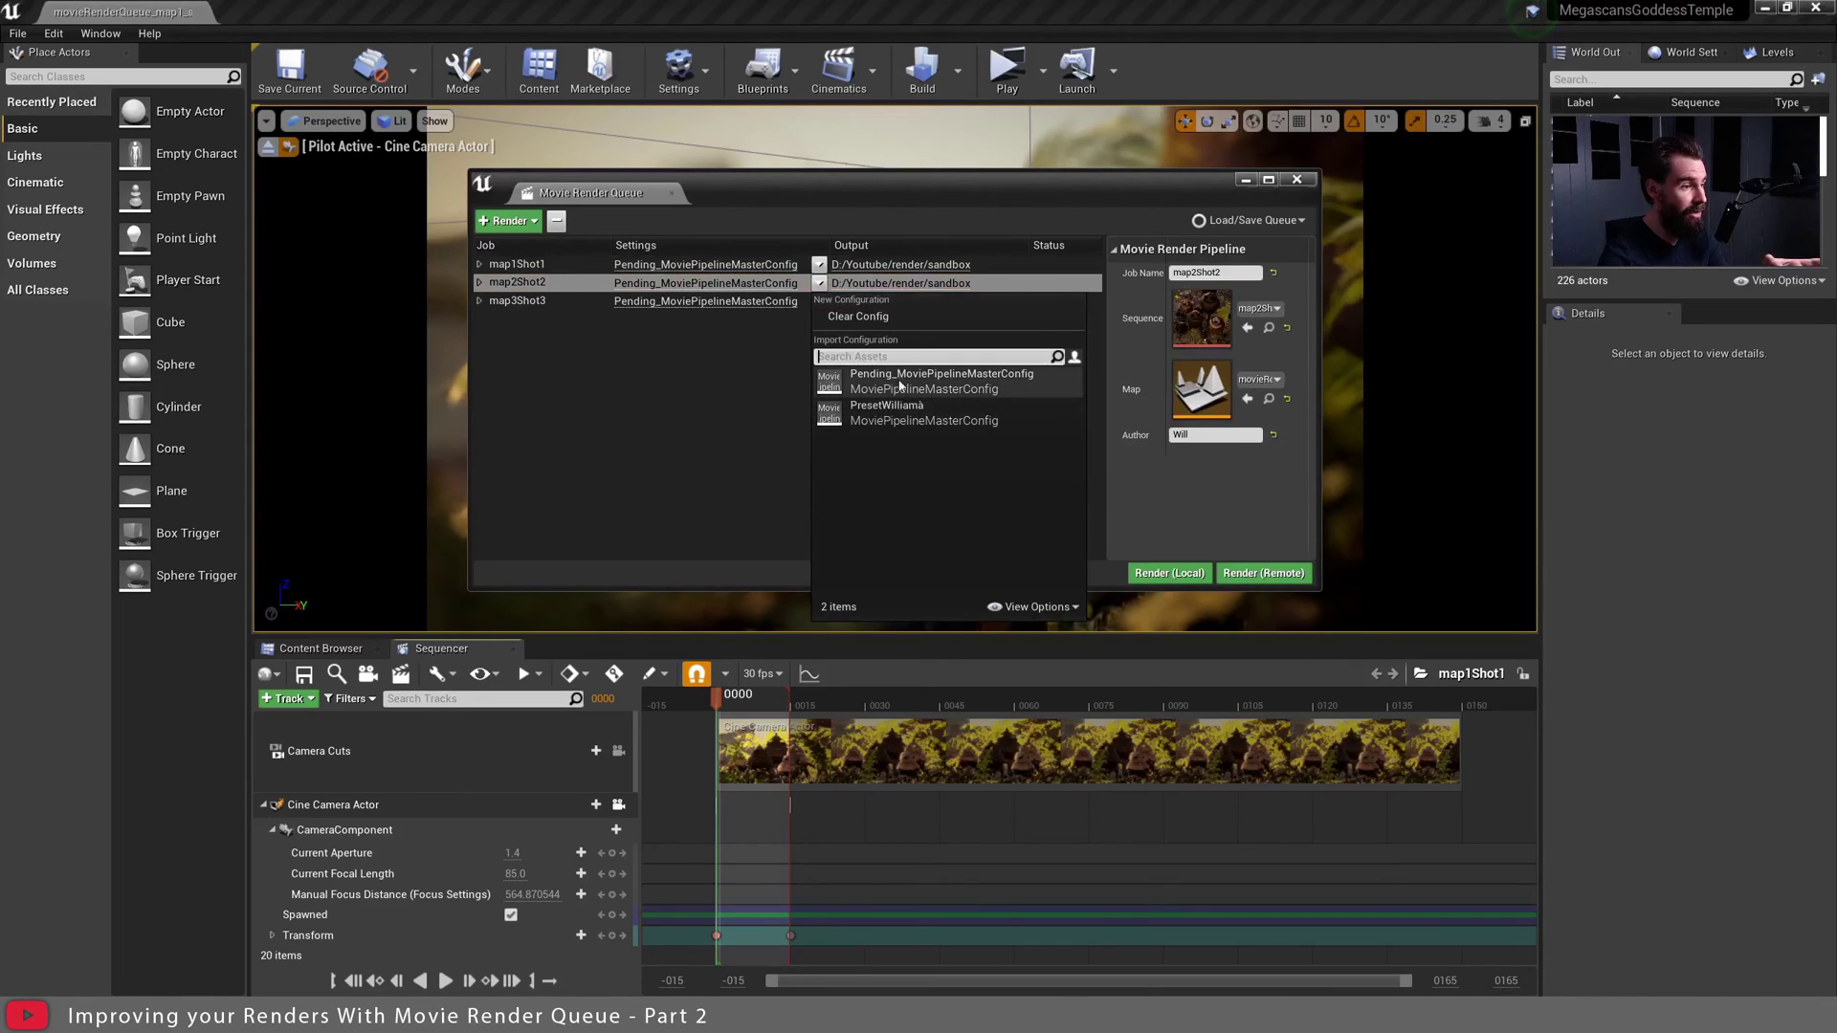
pyautogui.click(901, 379)
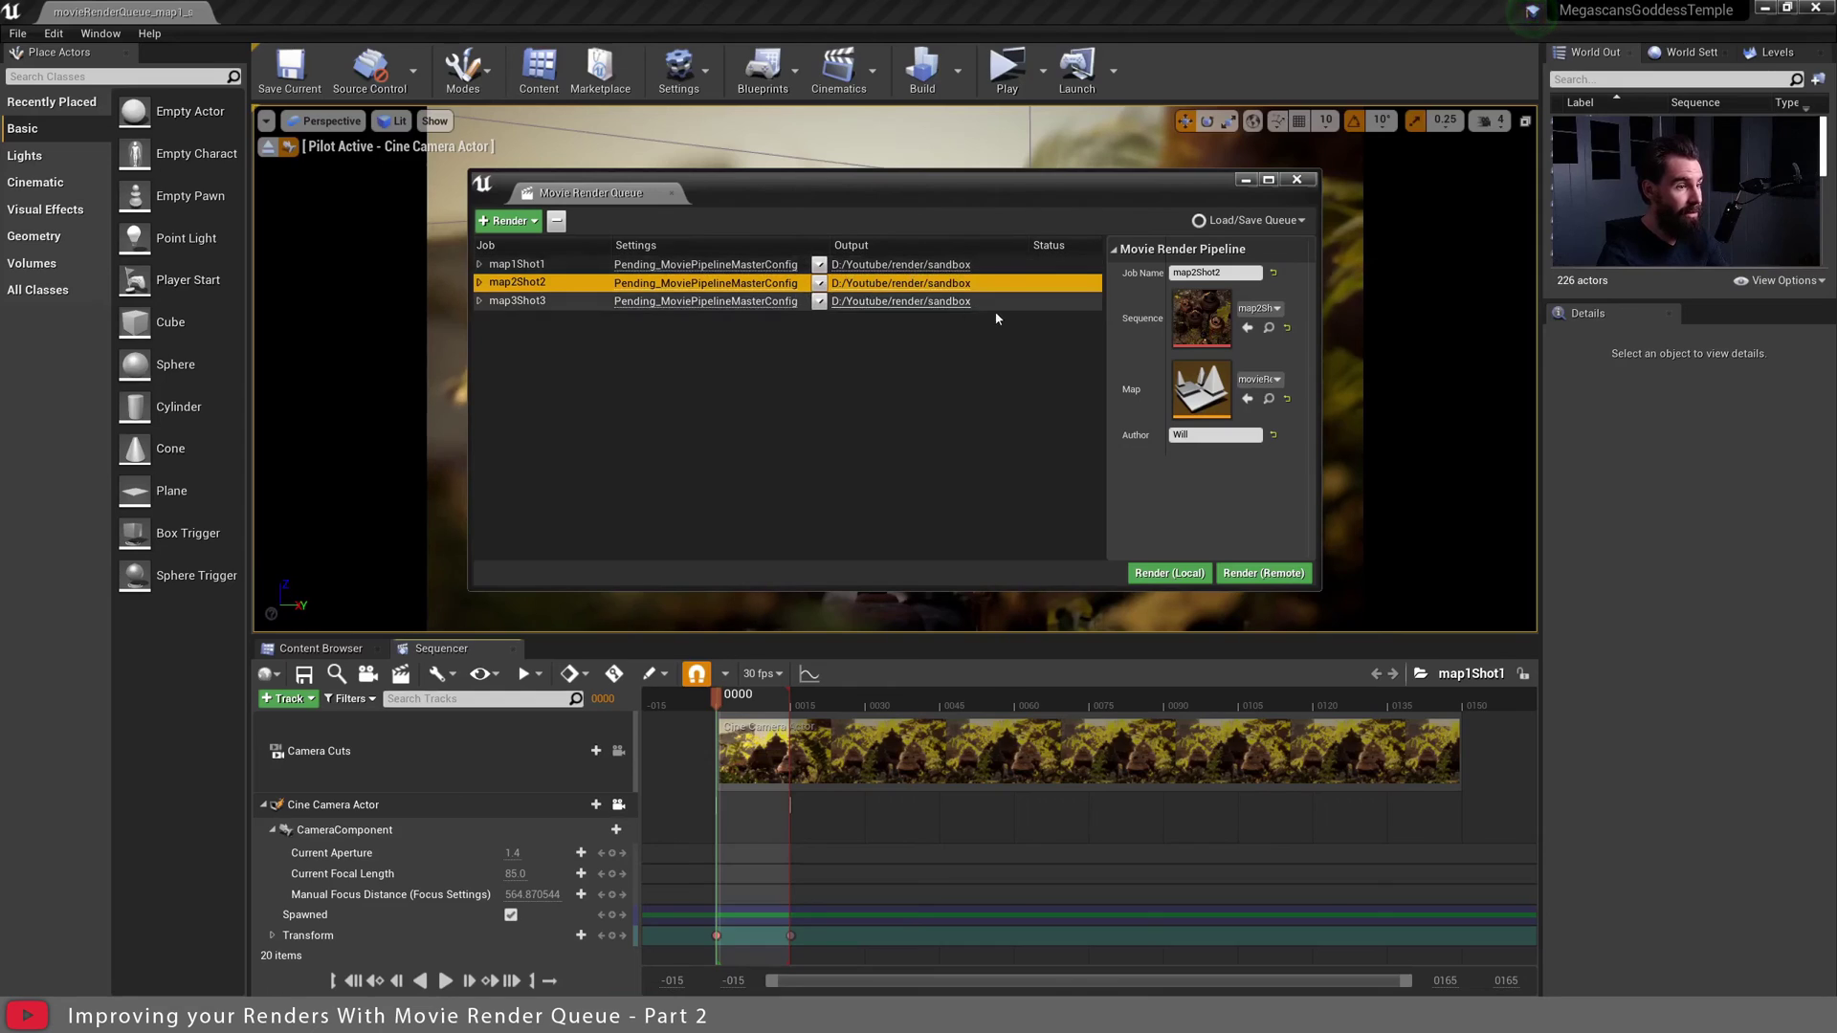
pyautogui.click(865, 385)
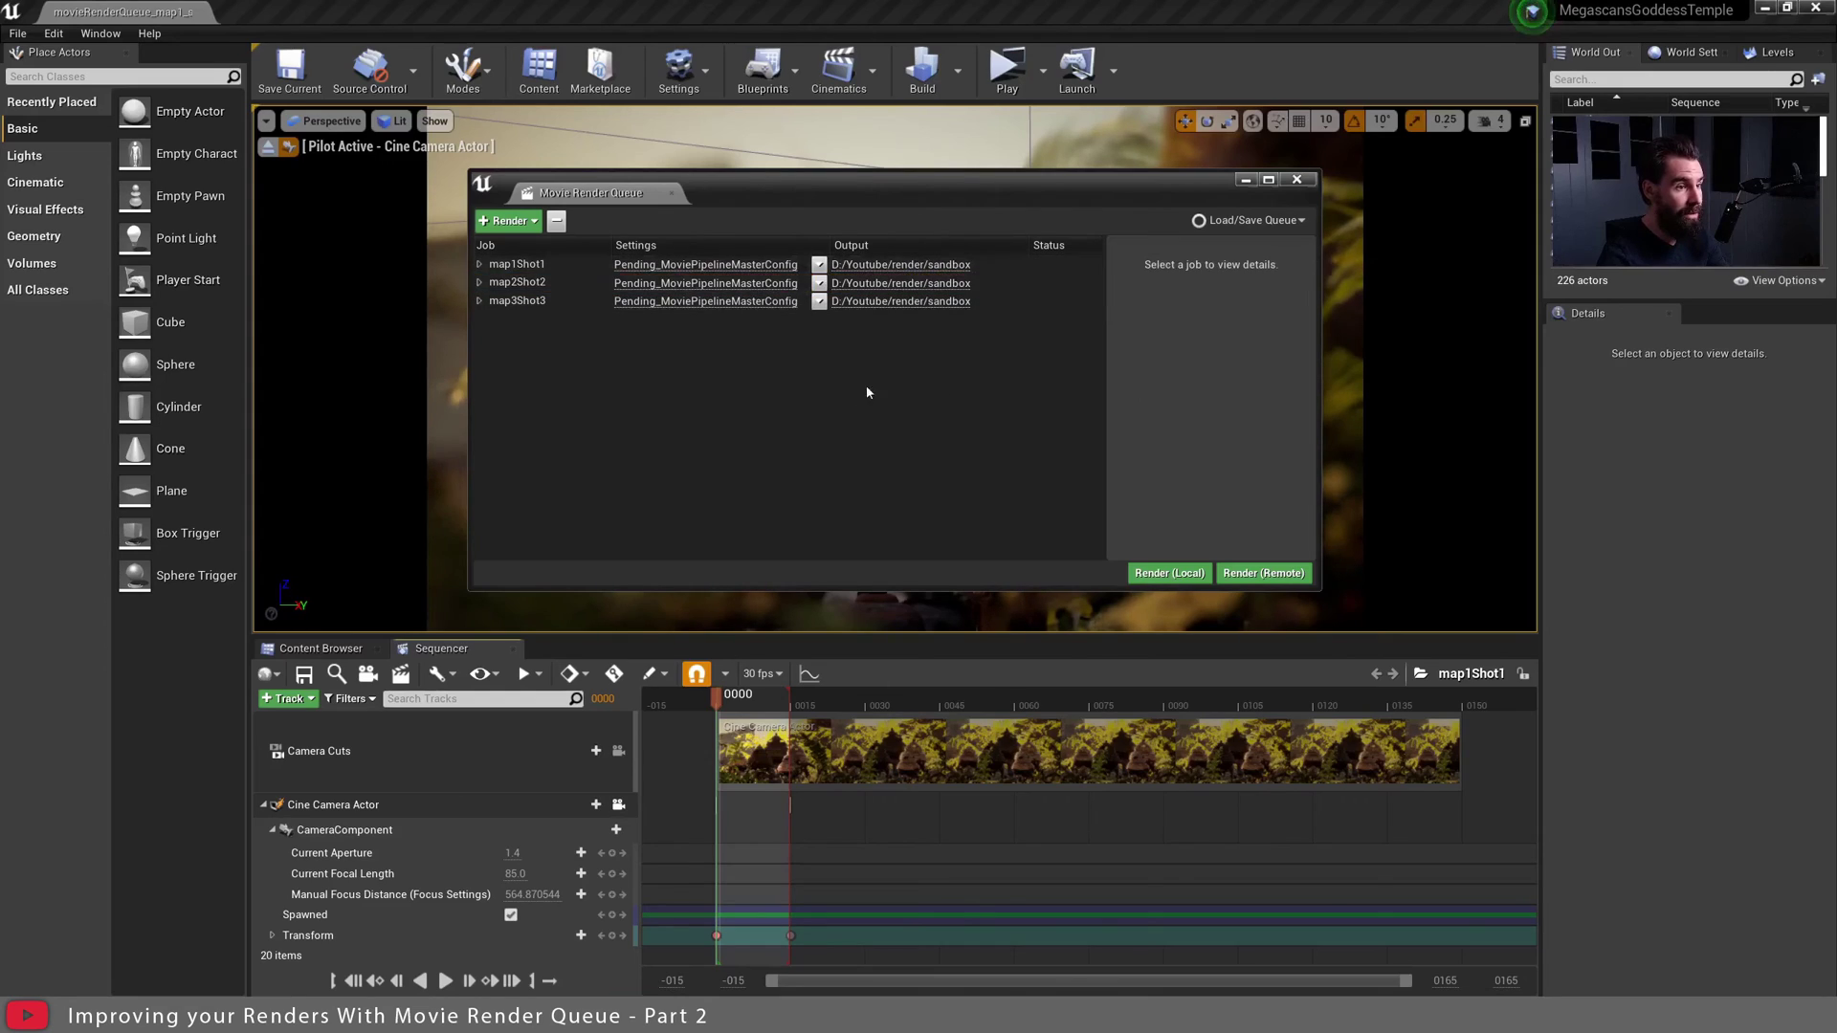
# Start a Render (Local) of the map1Shot1, map2Shot2 and map3Shot3 jobs.
pyautogui.click(1151, 577)
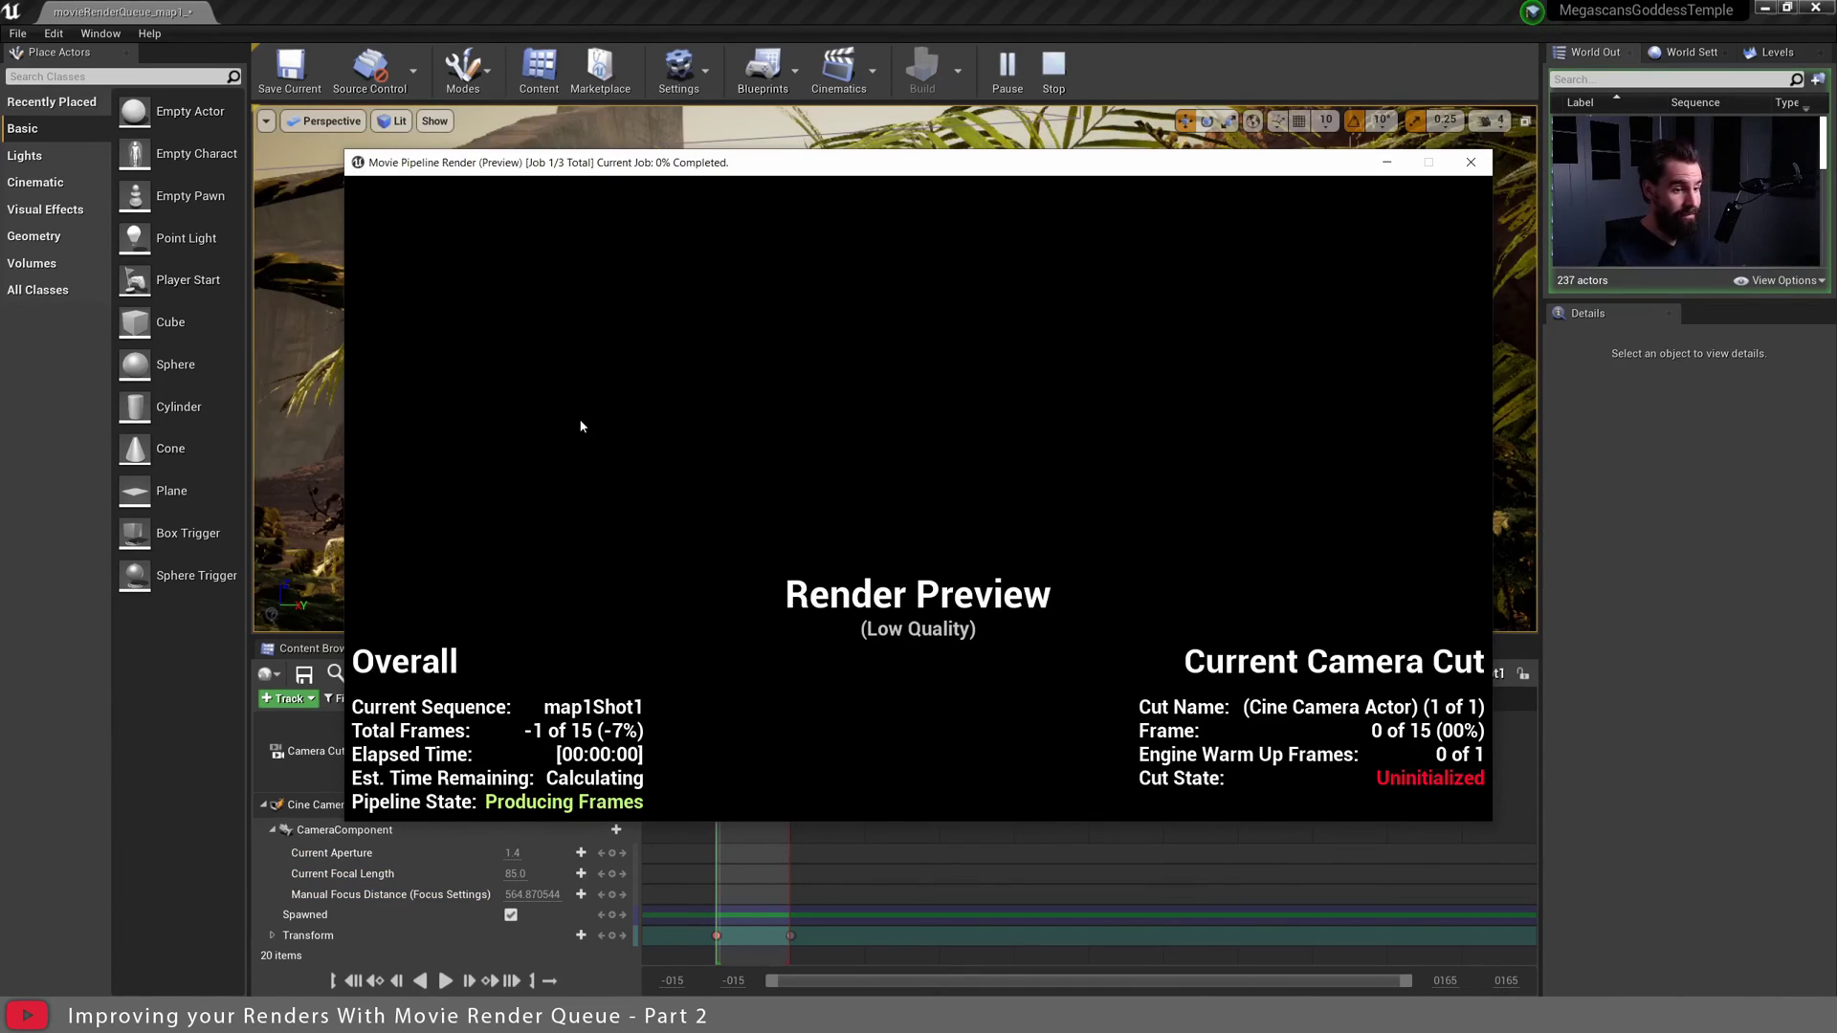